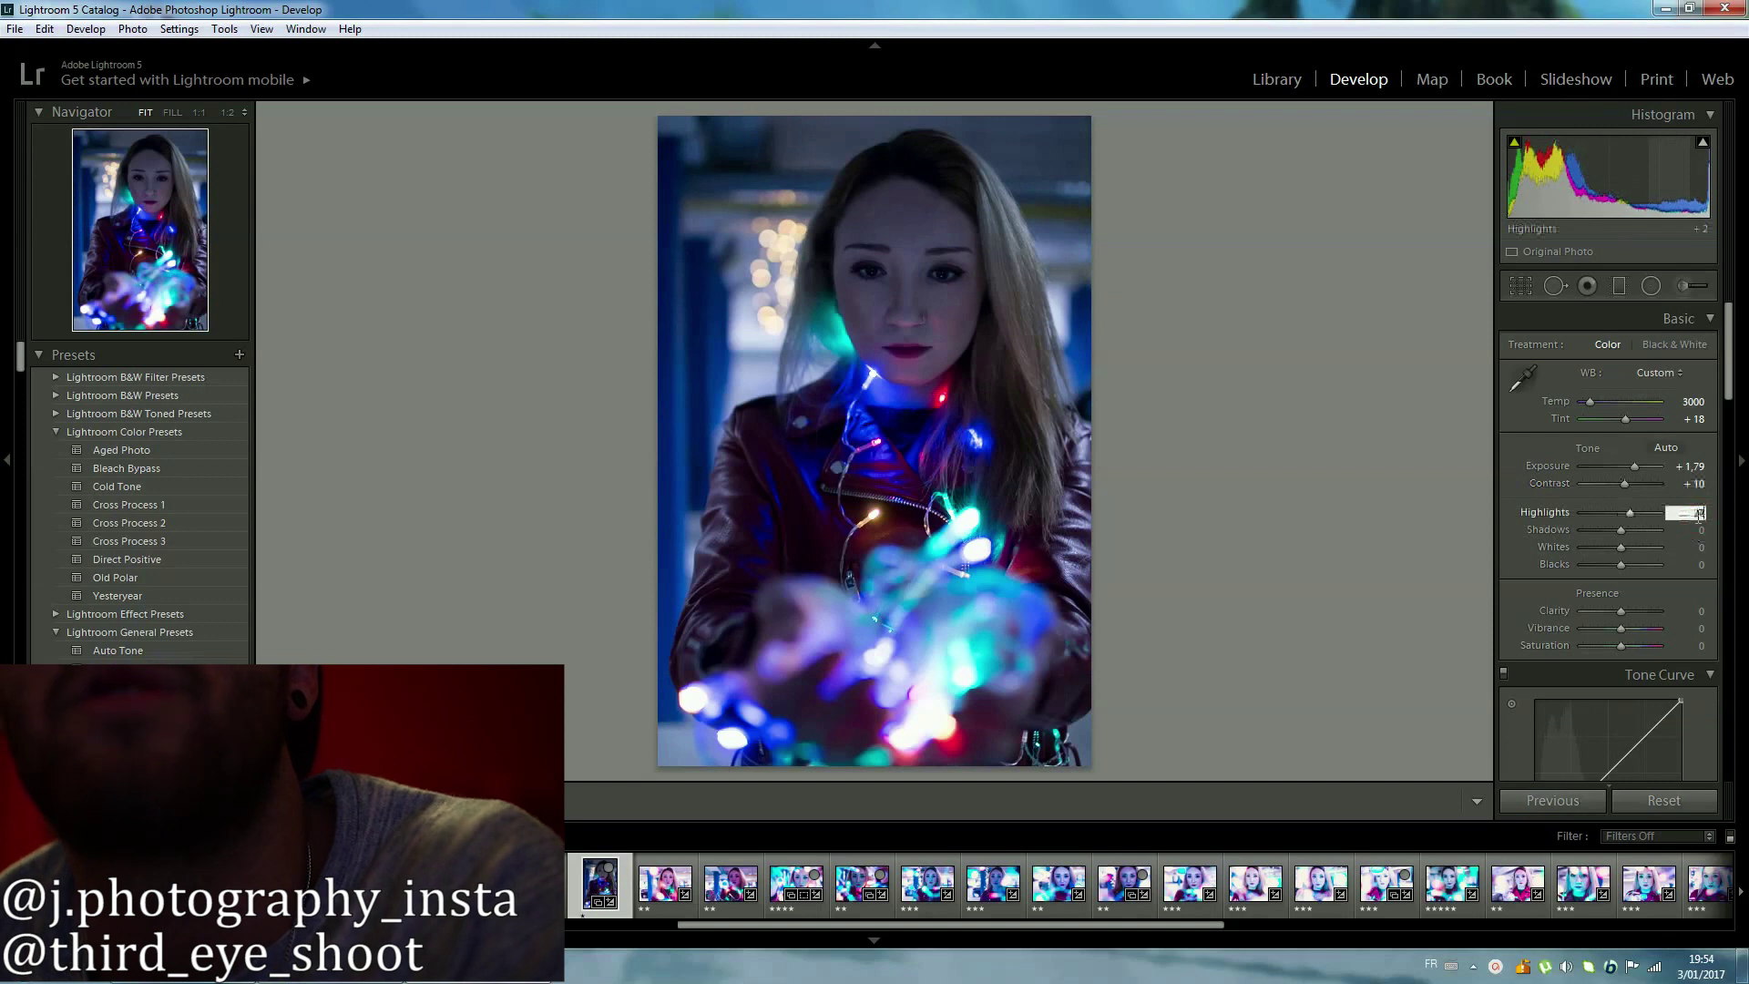
Set the photo's Highlights to +24, Shadows to +55 and Whites to -52.
key(Tab)
text(55)
key(Return)
click(1691, 548)
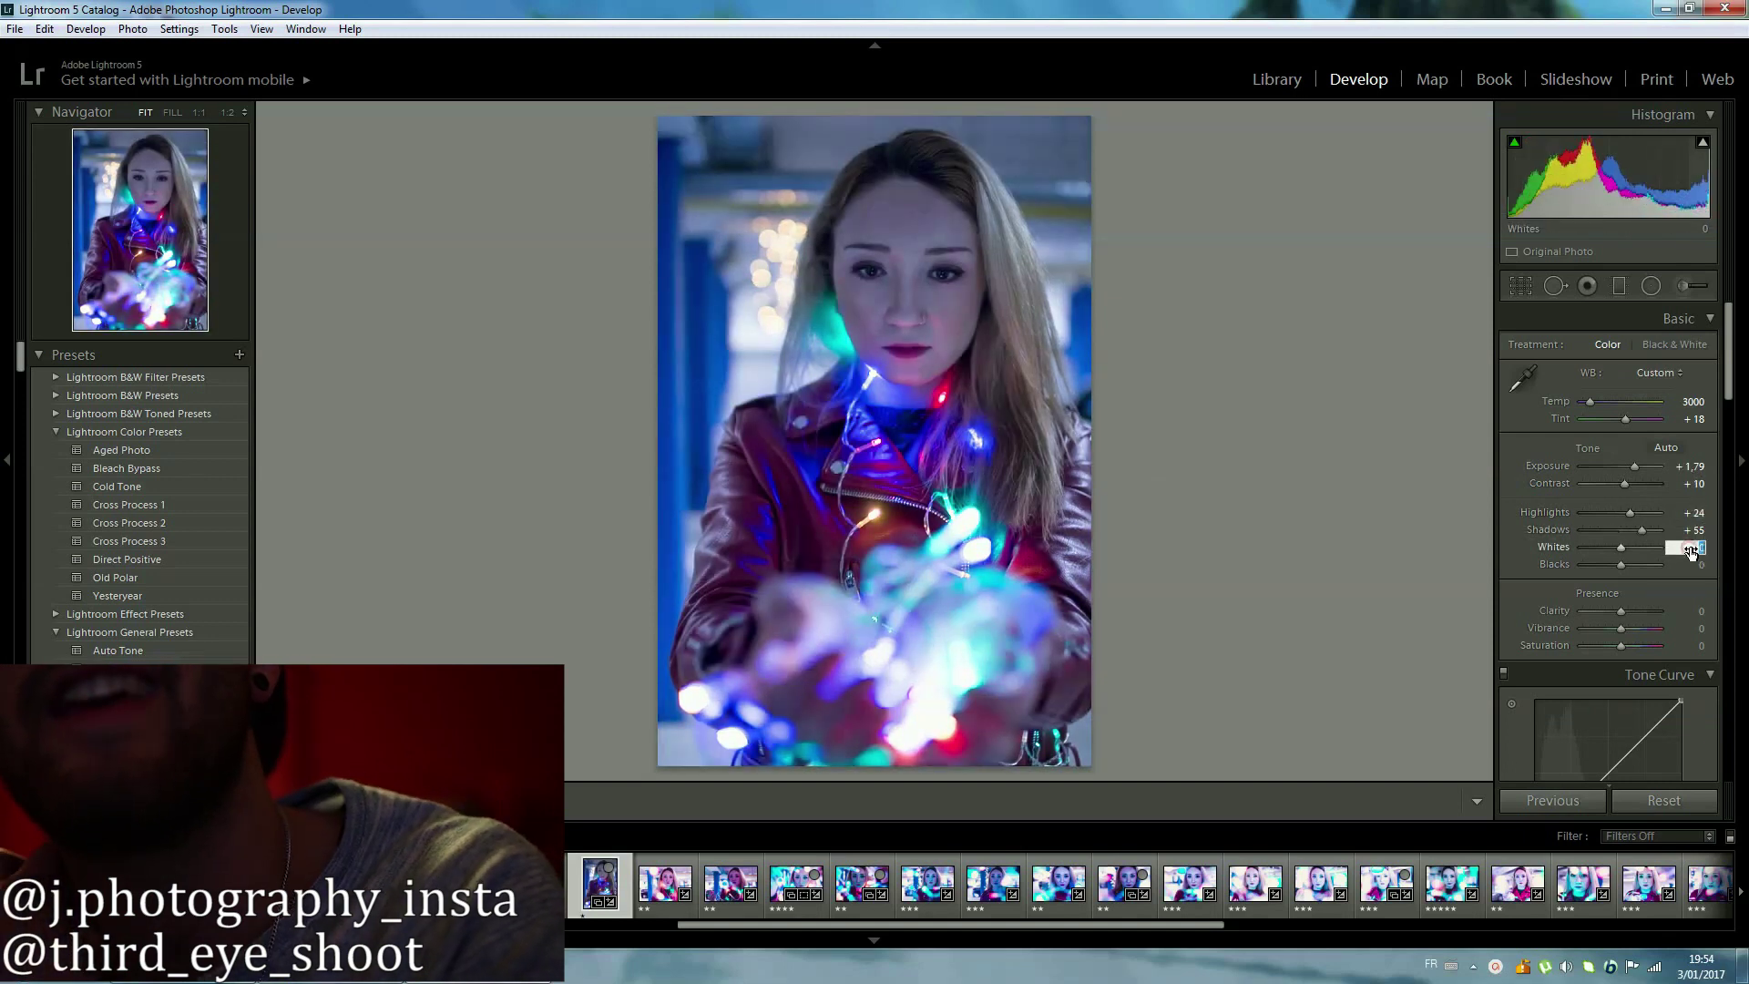
text(-25)
key(Return)
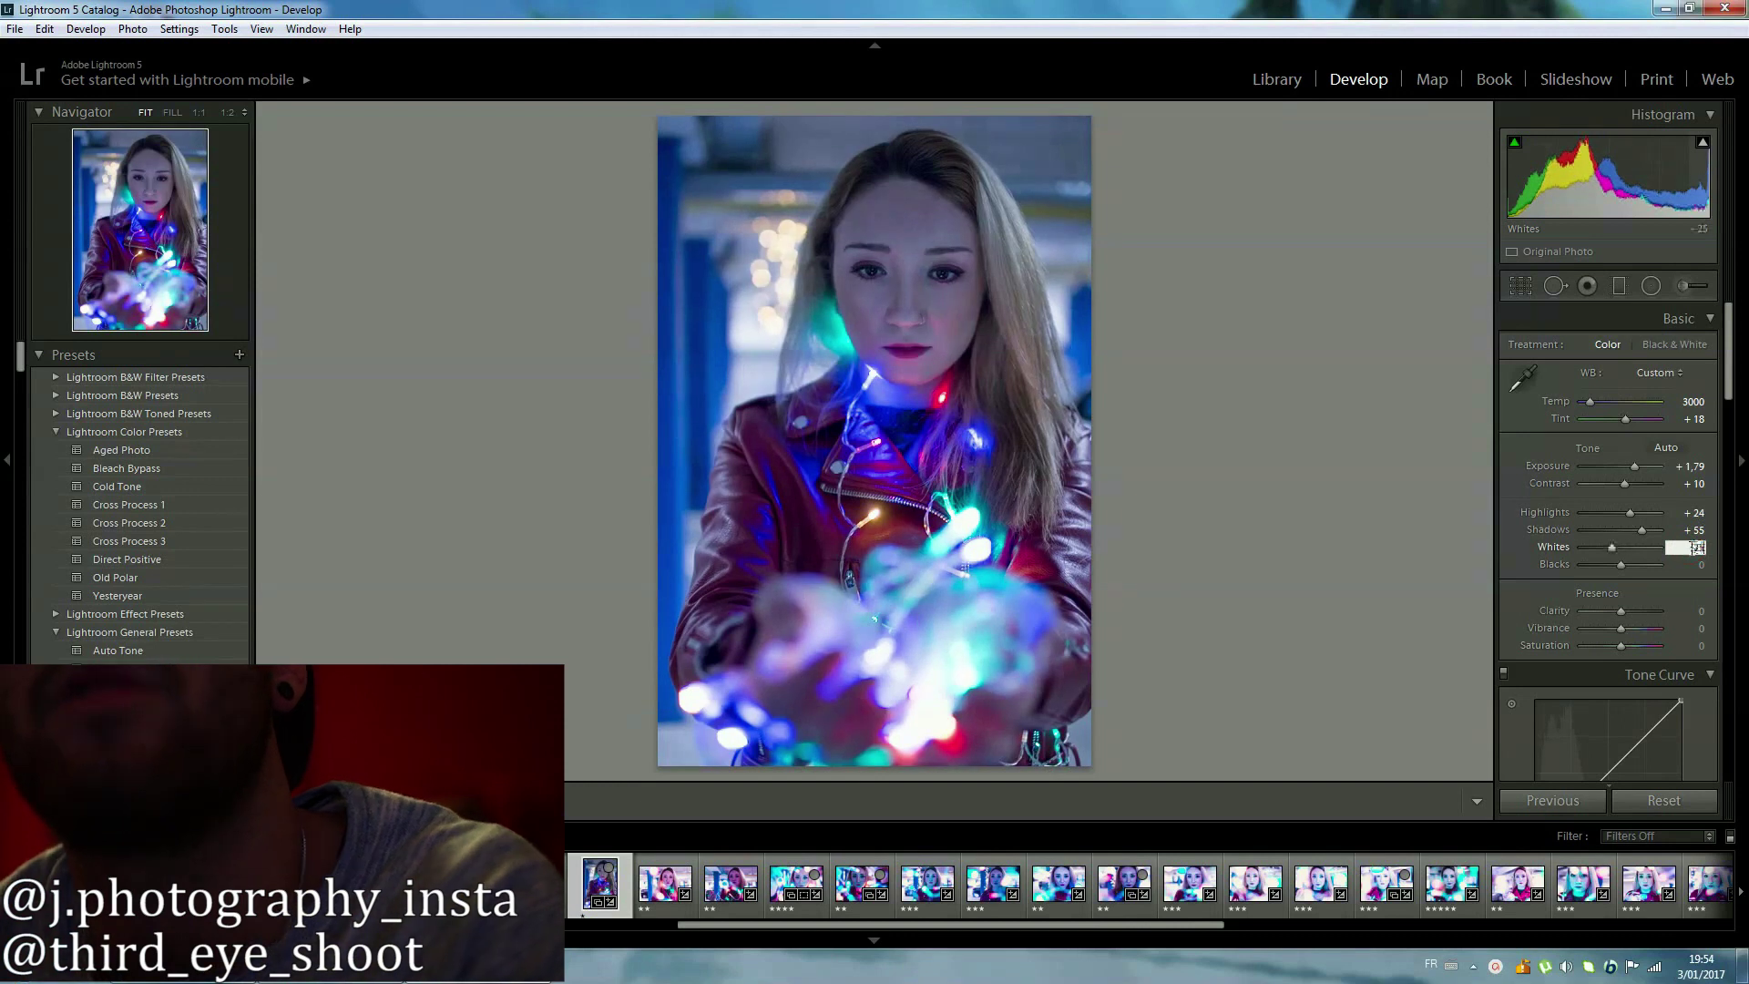
text(-52)
key(Return)
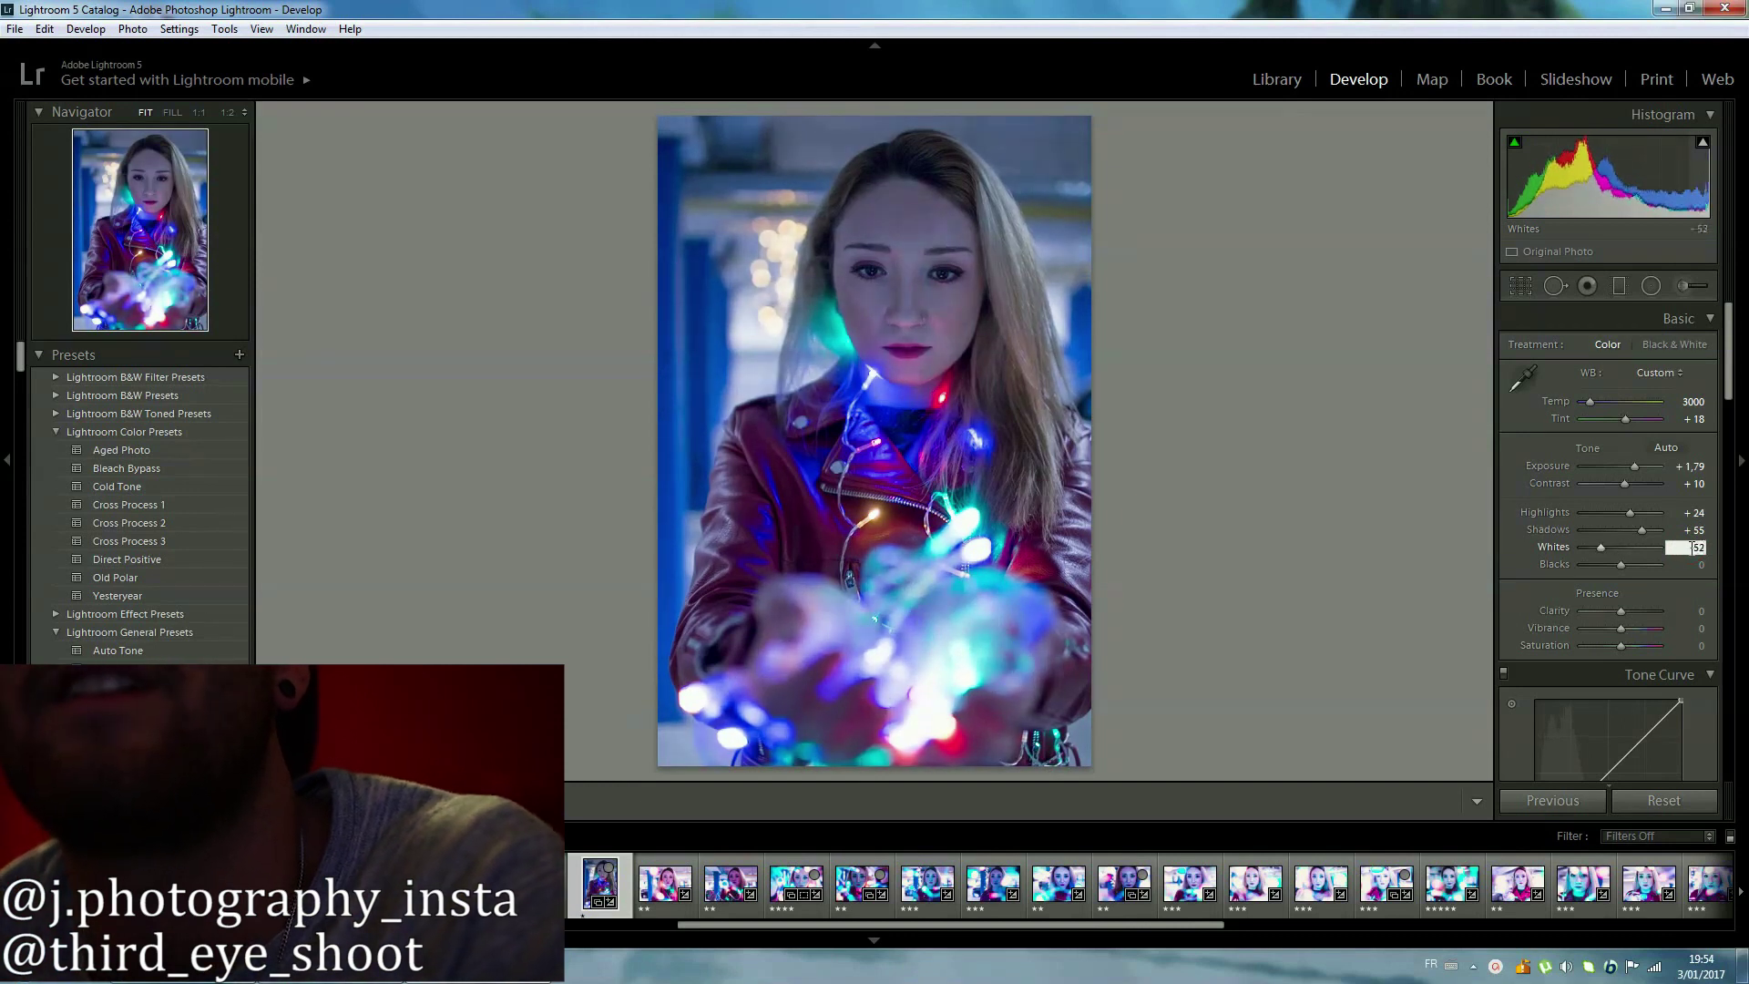
Set the Presence values to Clarity +24, Vibrance +30 and Saturation +30.
click(1682, 611)
text(24)
key(Return)
click(1699, 629)
text(30)
key(Return)
click(1697, 645)
text(30)
key(Return)
On the RGB tone curve, set the black point to about 11.0 / 8.2 % and lower the white point slightly.
drag(1730, 379, 1728, 430)
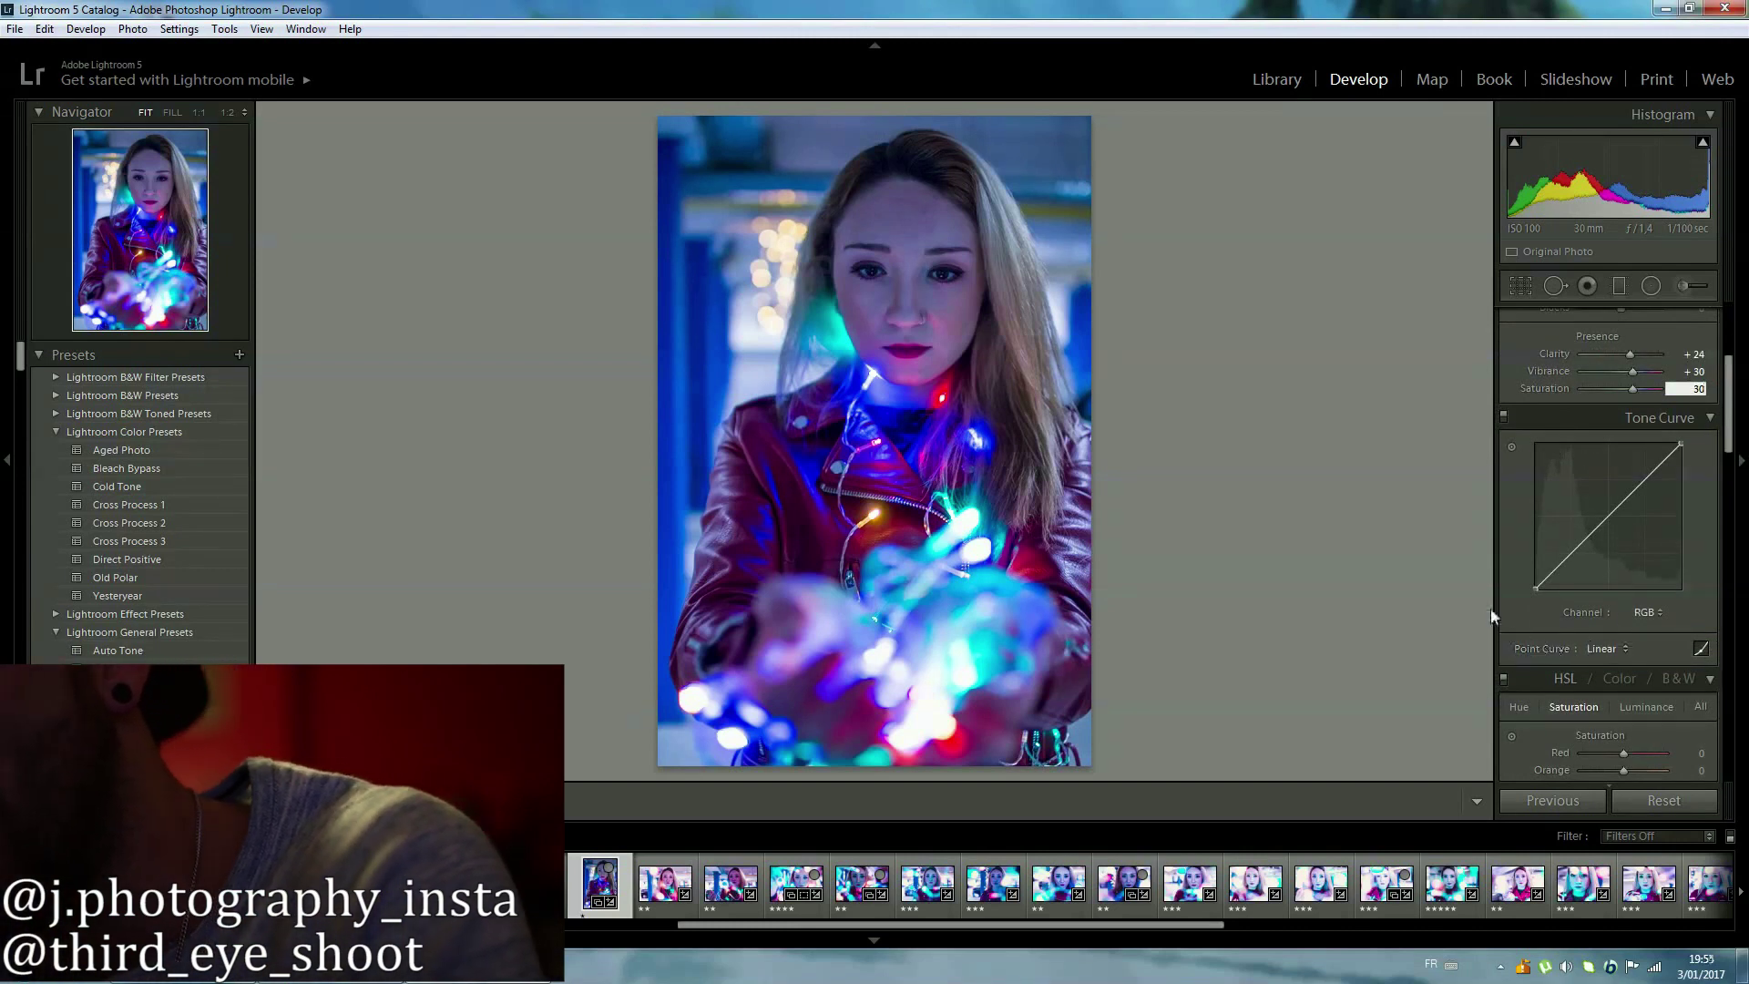
mouse_move(1536, 585)
mouse_down()
mouse_move(1538, 556)
mouse_move(1563, 567)
mouse_up()
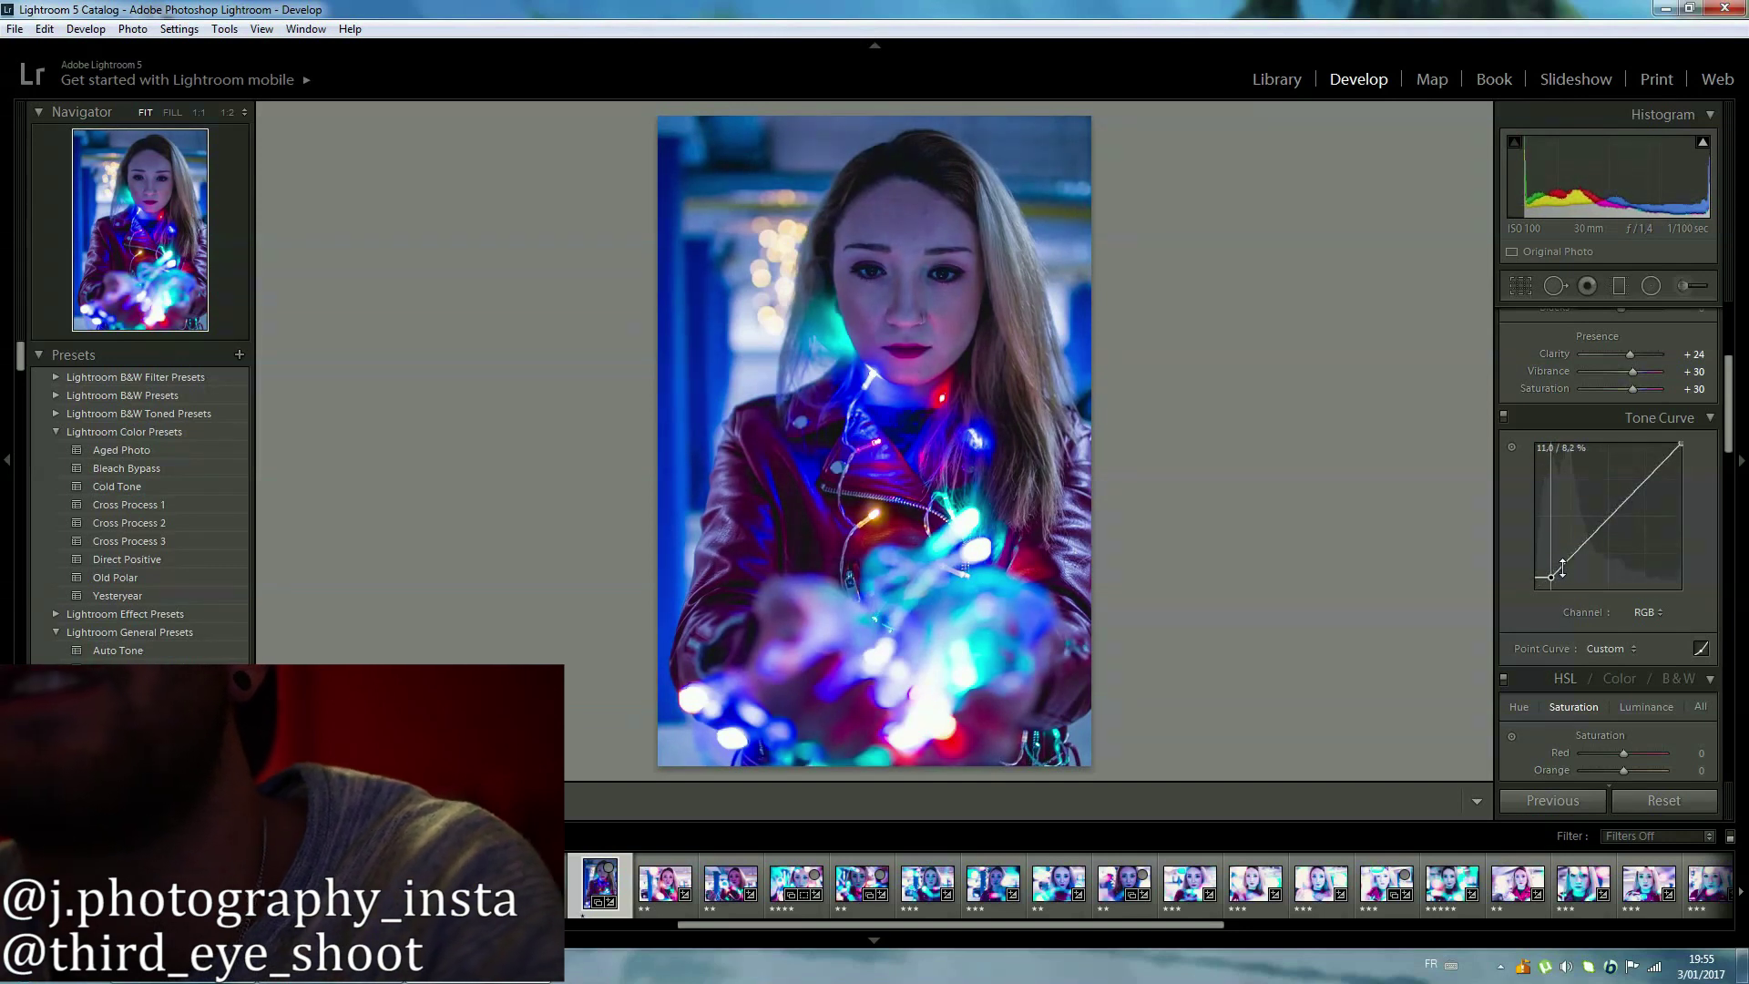
drag(1561, 569, 1563, 568)
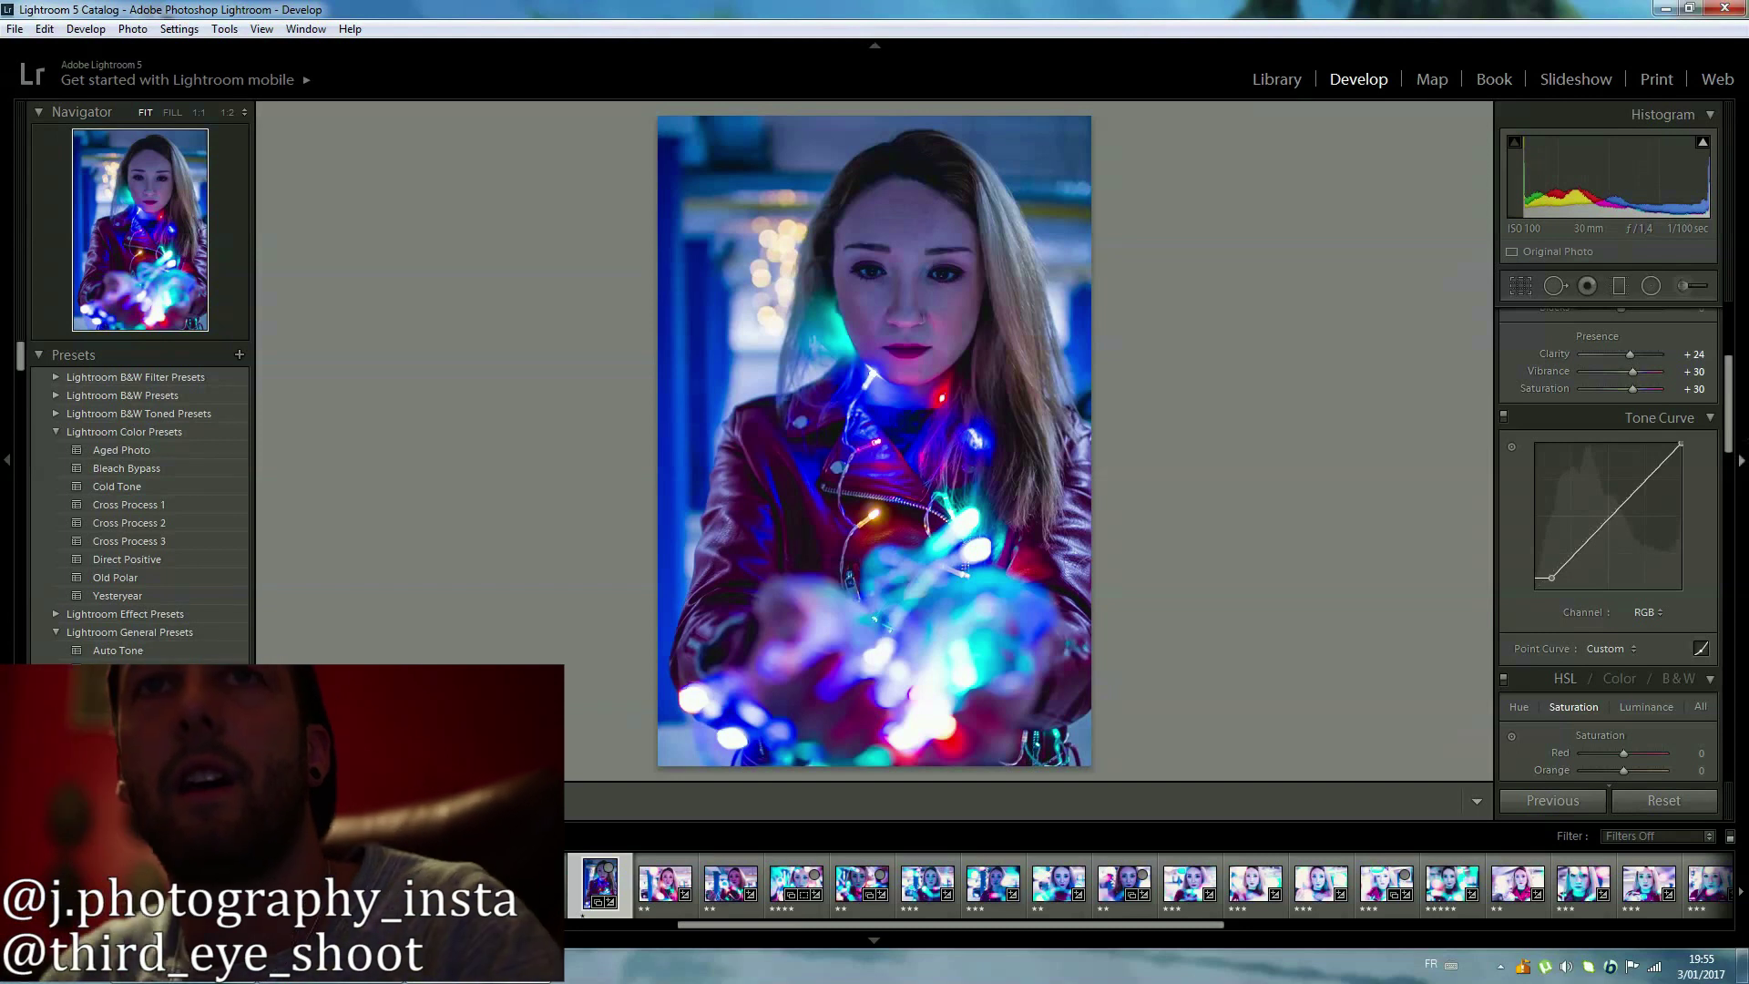
drag(1682, 444, 1659, 495)
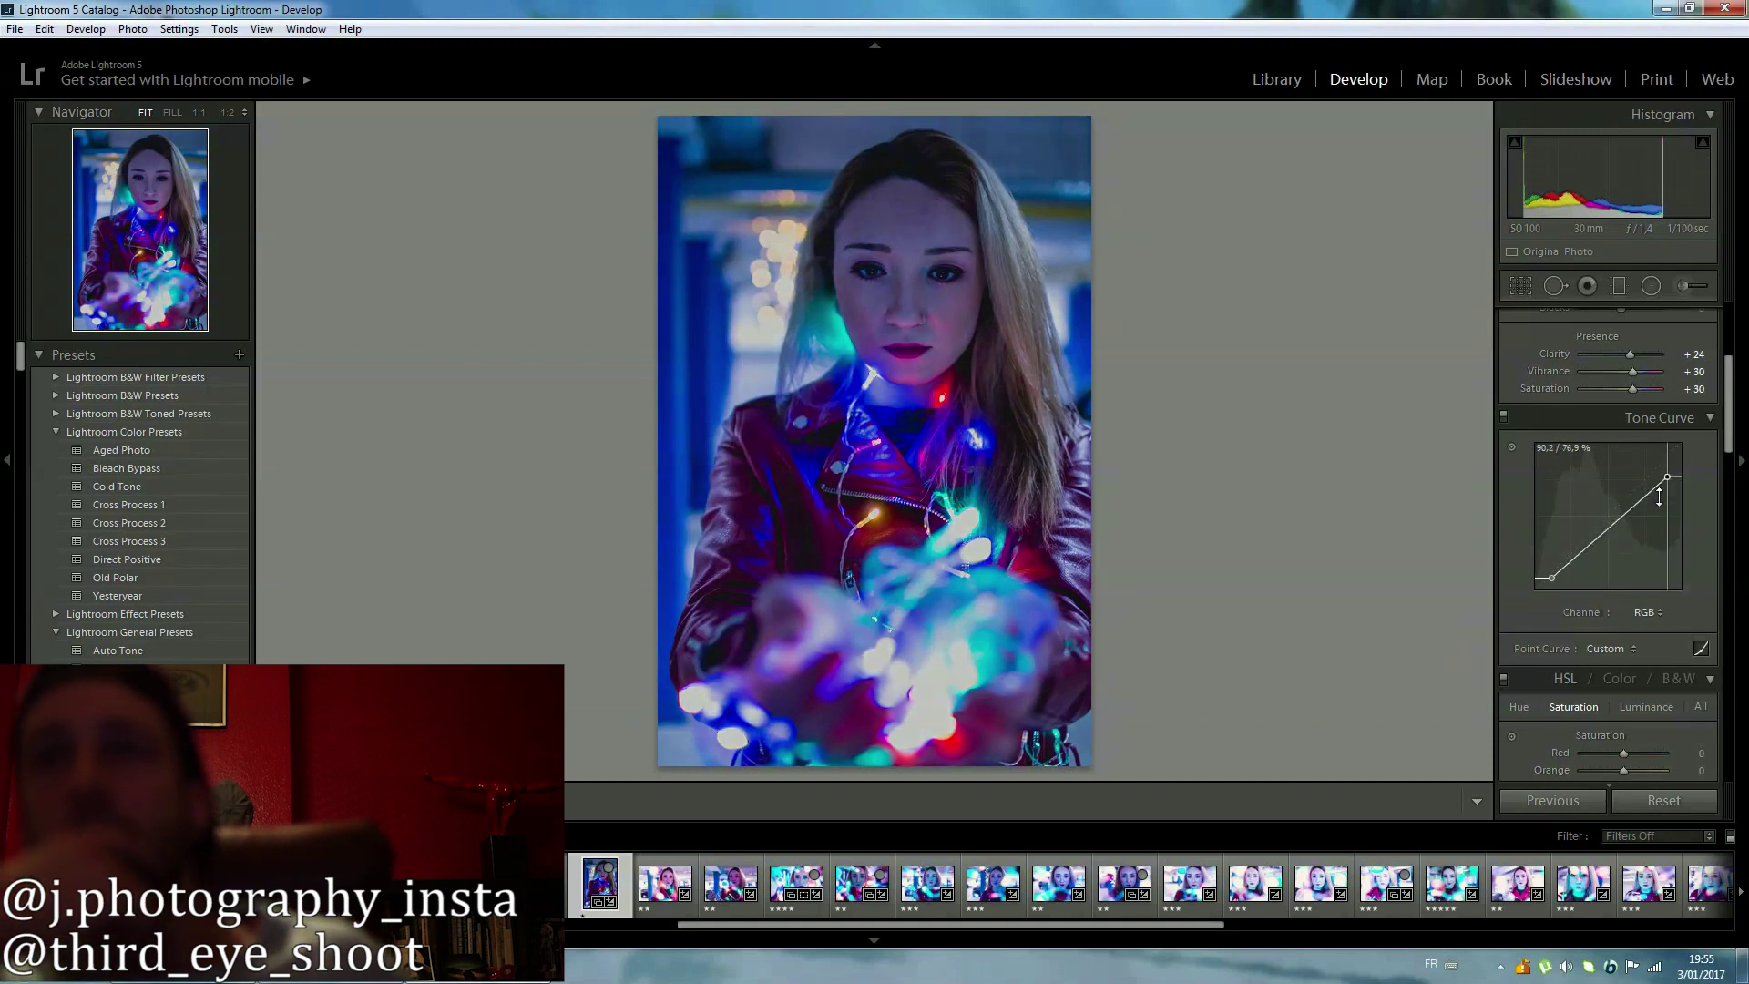
drag(1659, 495, 1666, 460)
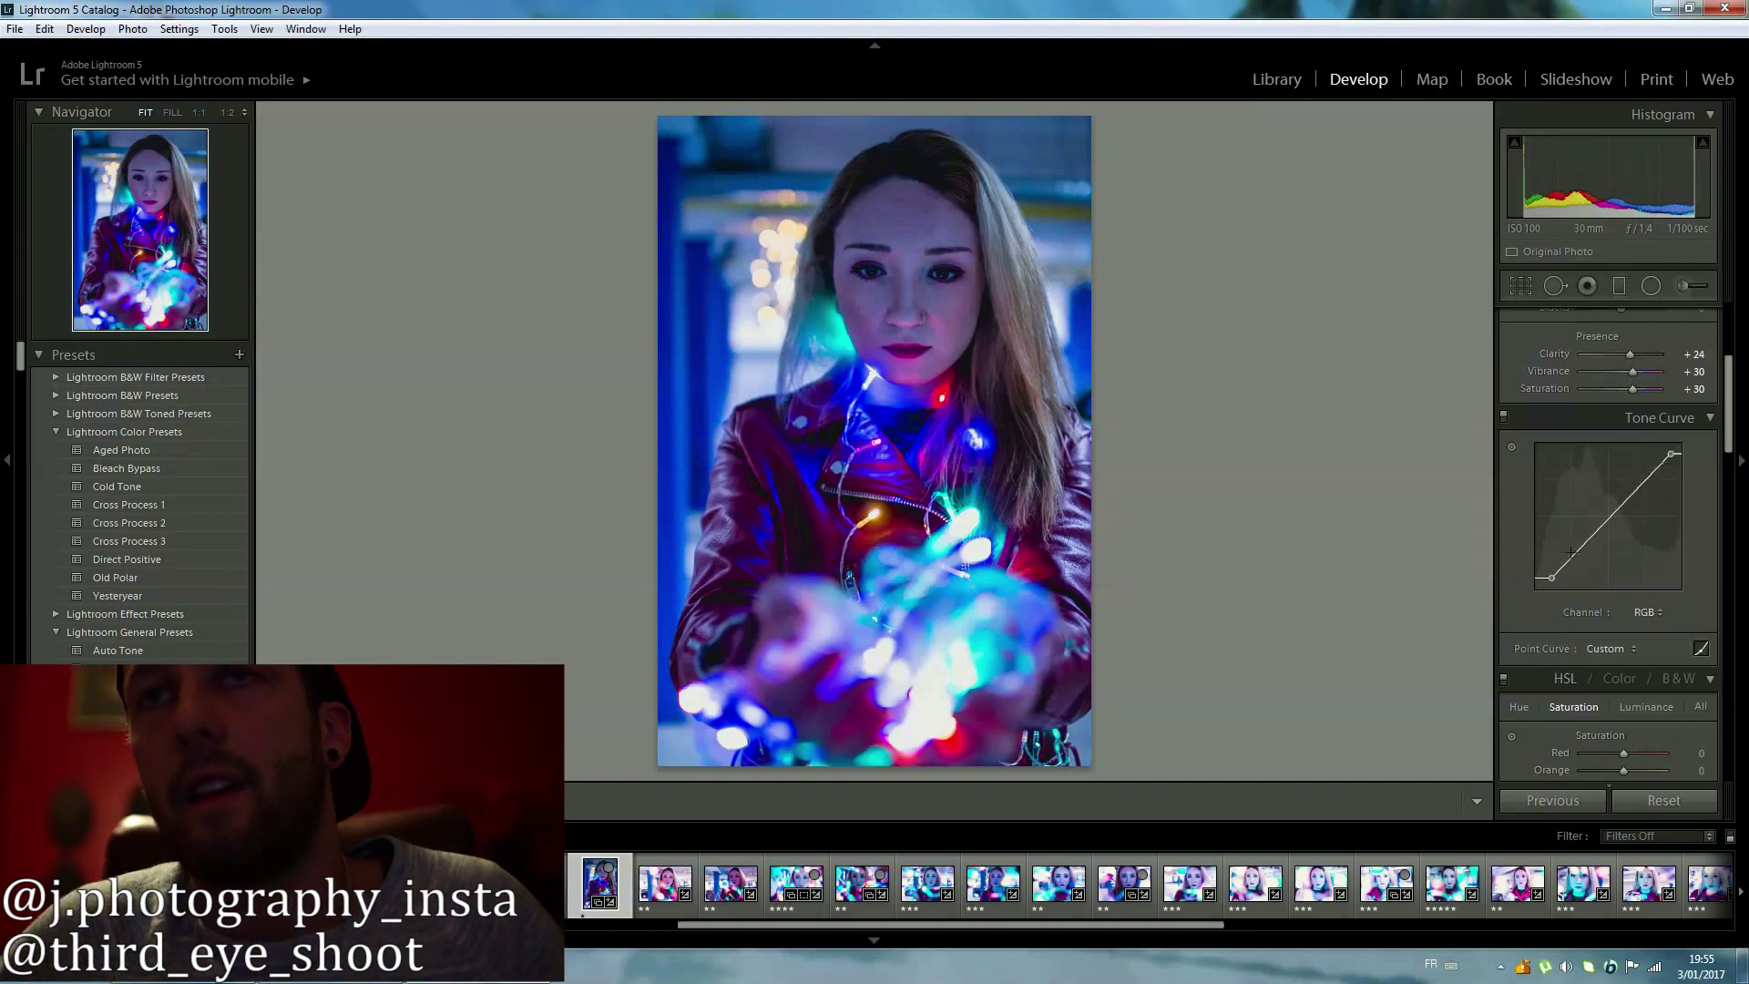
Add shadow, midtone and highlight points to the RGB tone curve, bending the midtones and highlights upward to brighten the photo.
drag(1569, 557, 1572, 553)
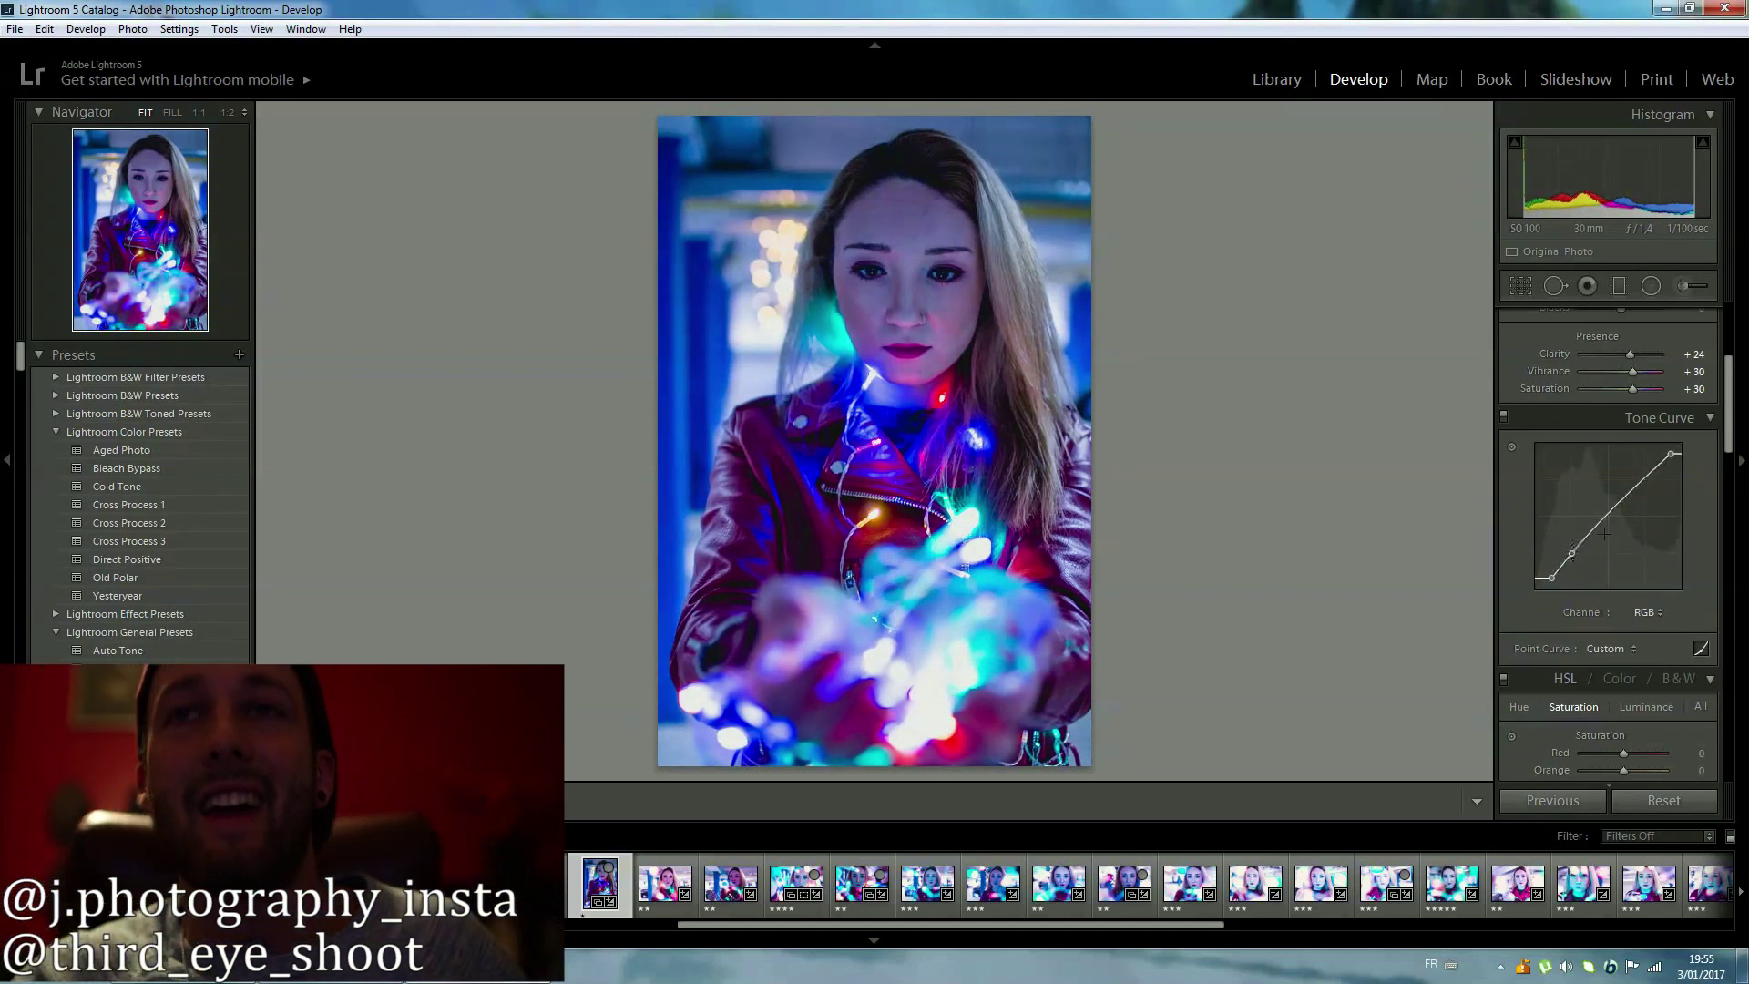
drag(1602, 522, 1599, 509)
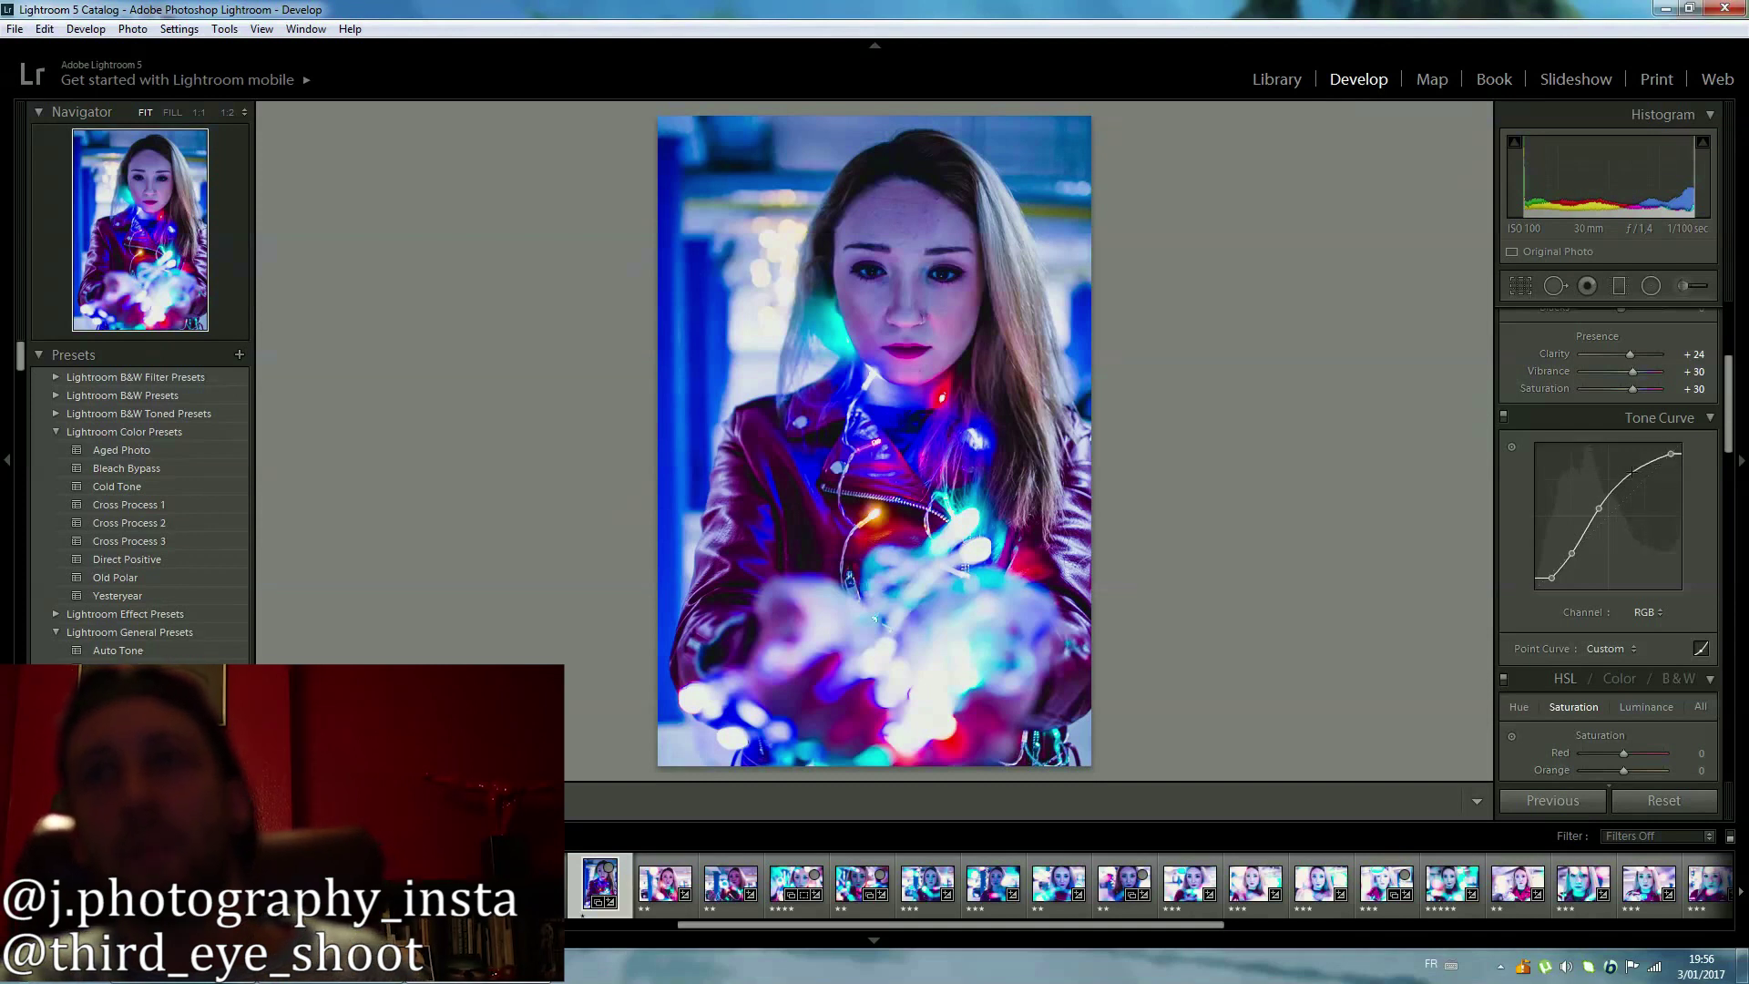
click(1632, 472)
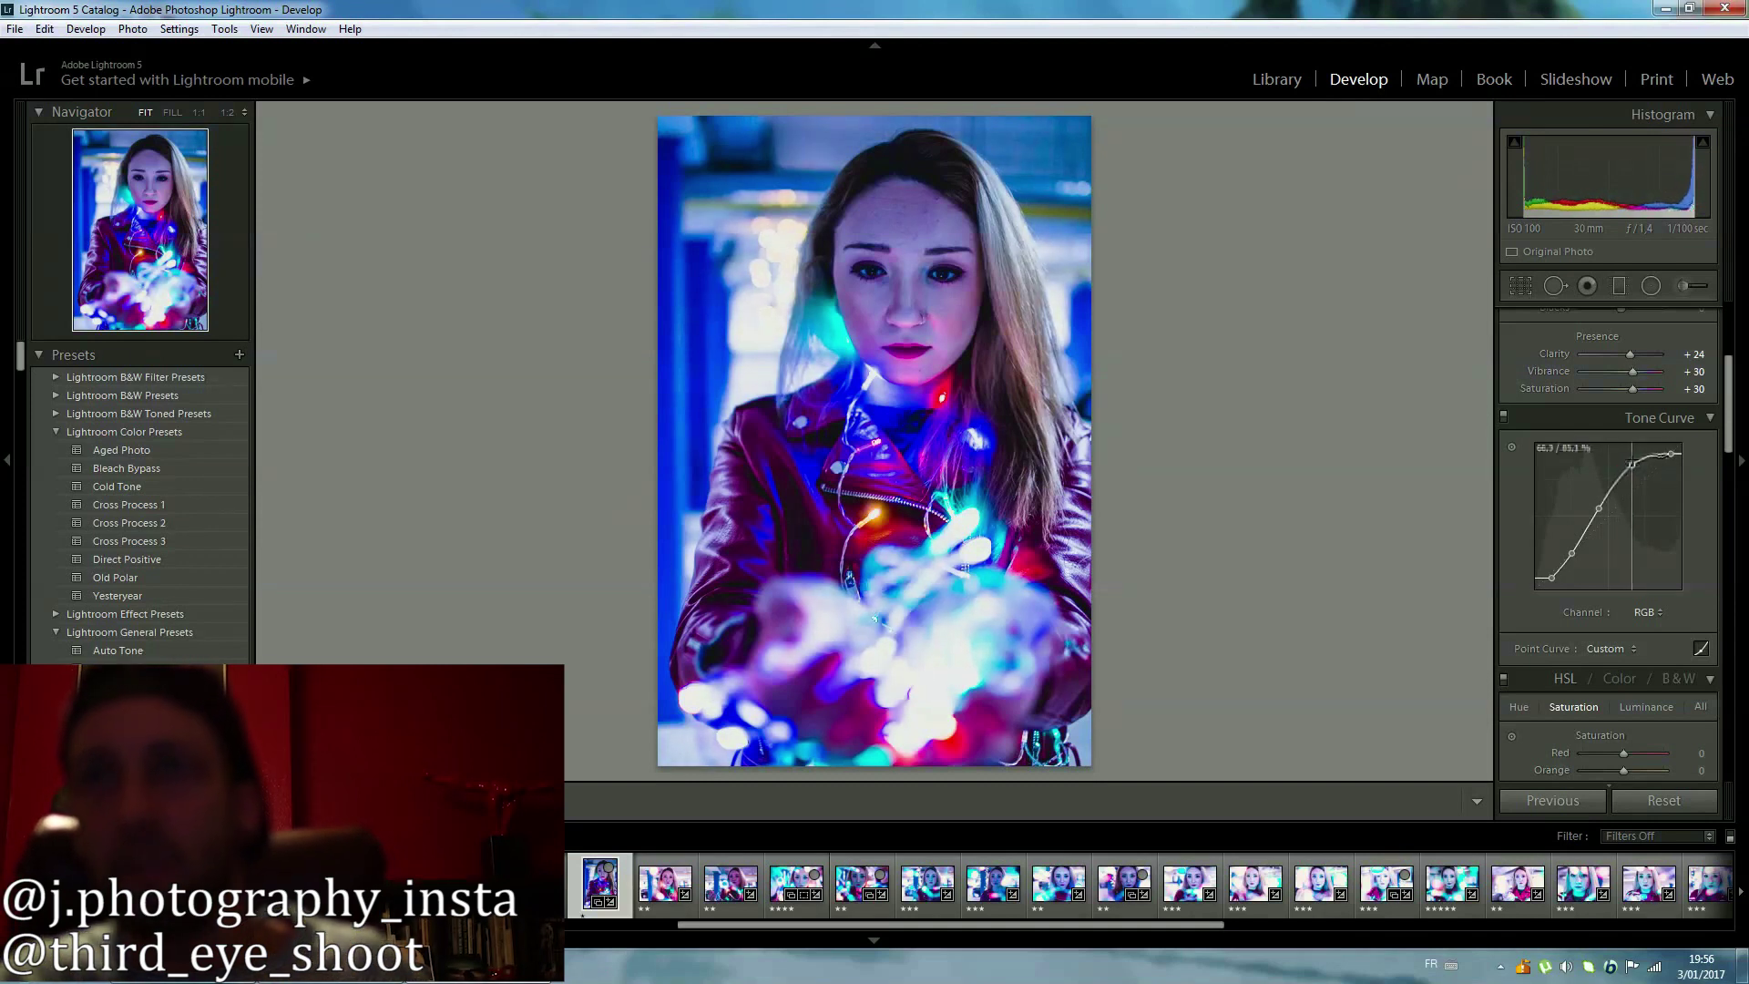
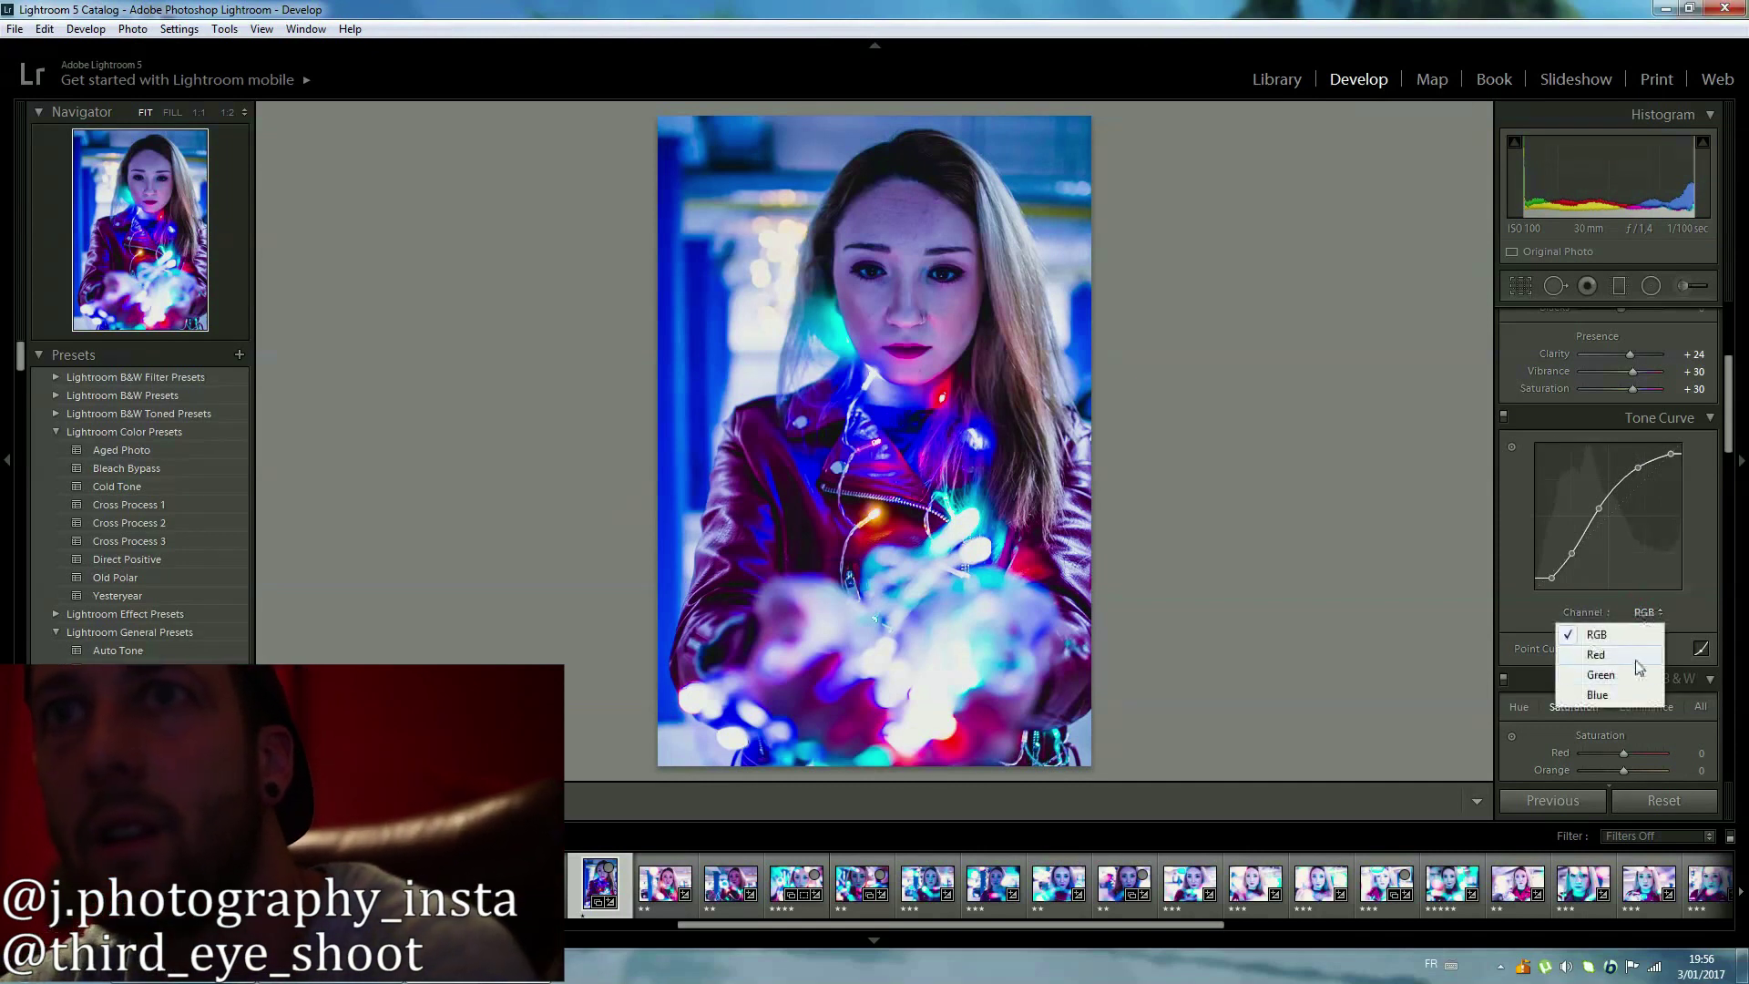
On the Red channel's tone curve, lift the black point slightly and lower the white point slightly.
click(1636, 660)
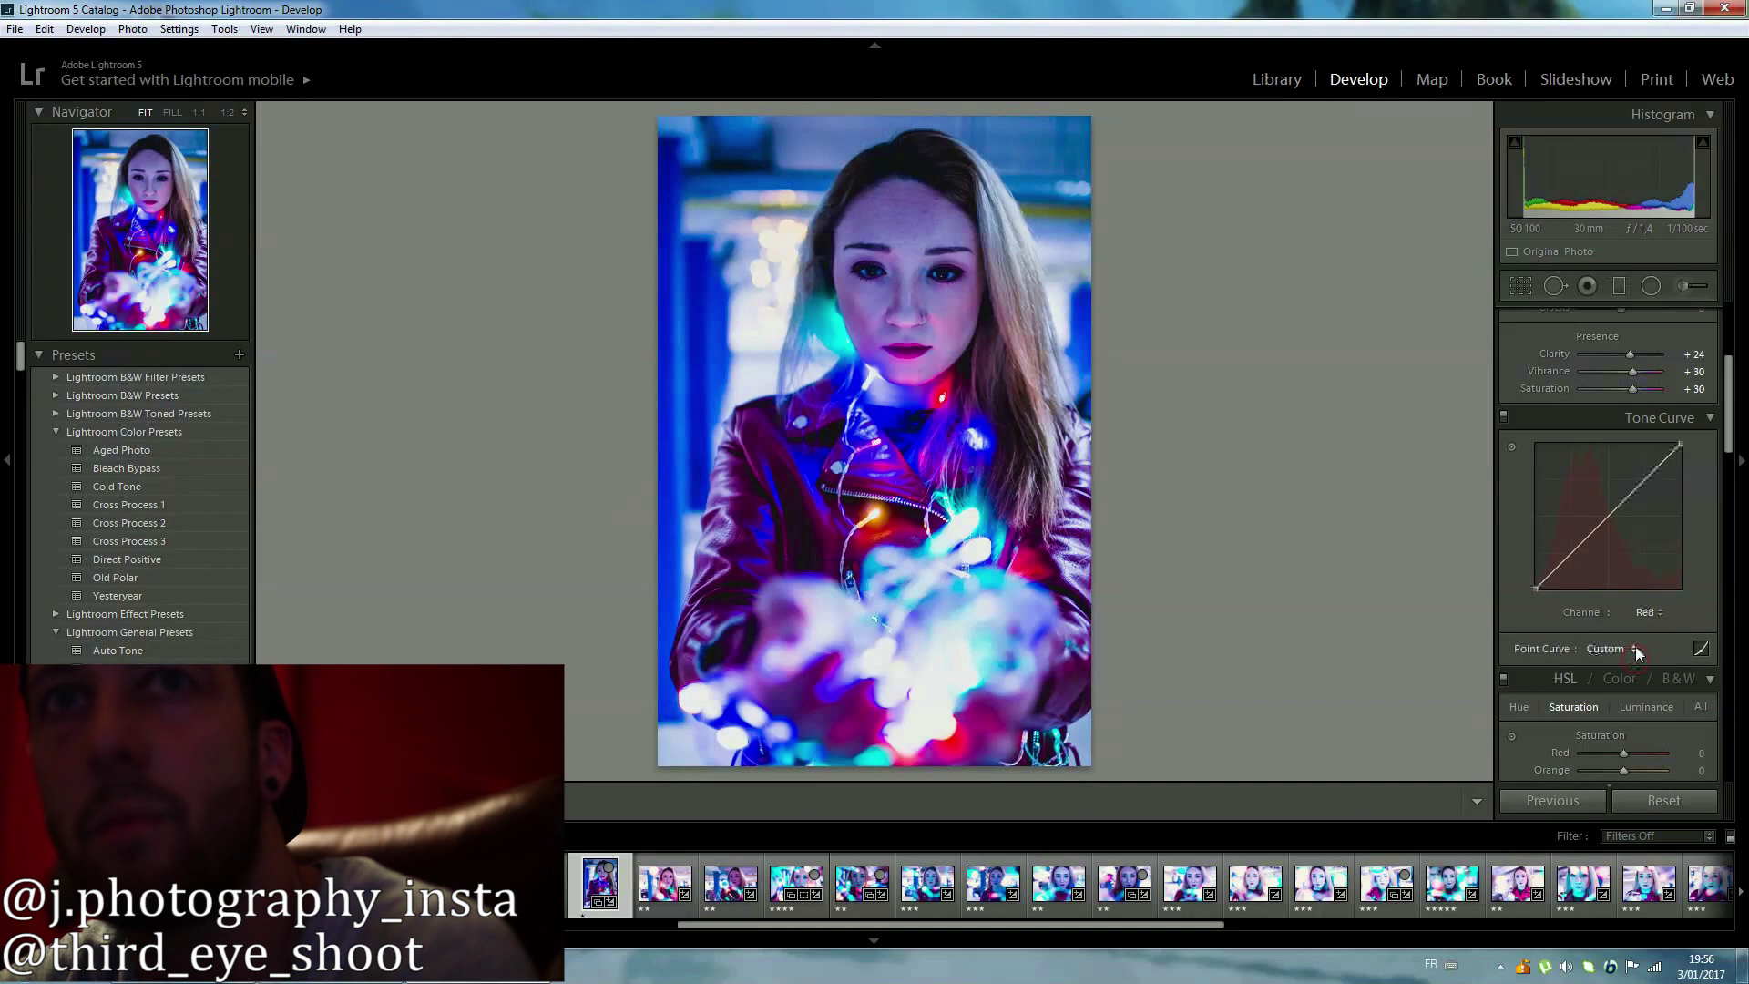
drag(1535, 587, 1548, 566)
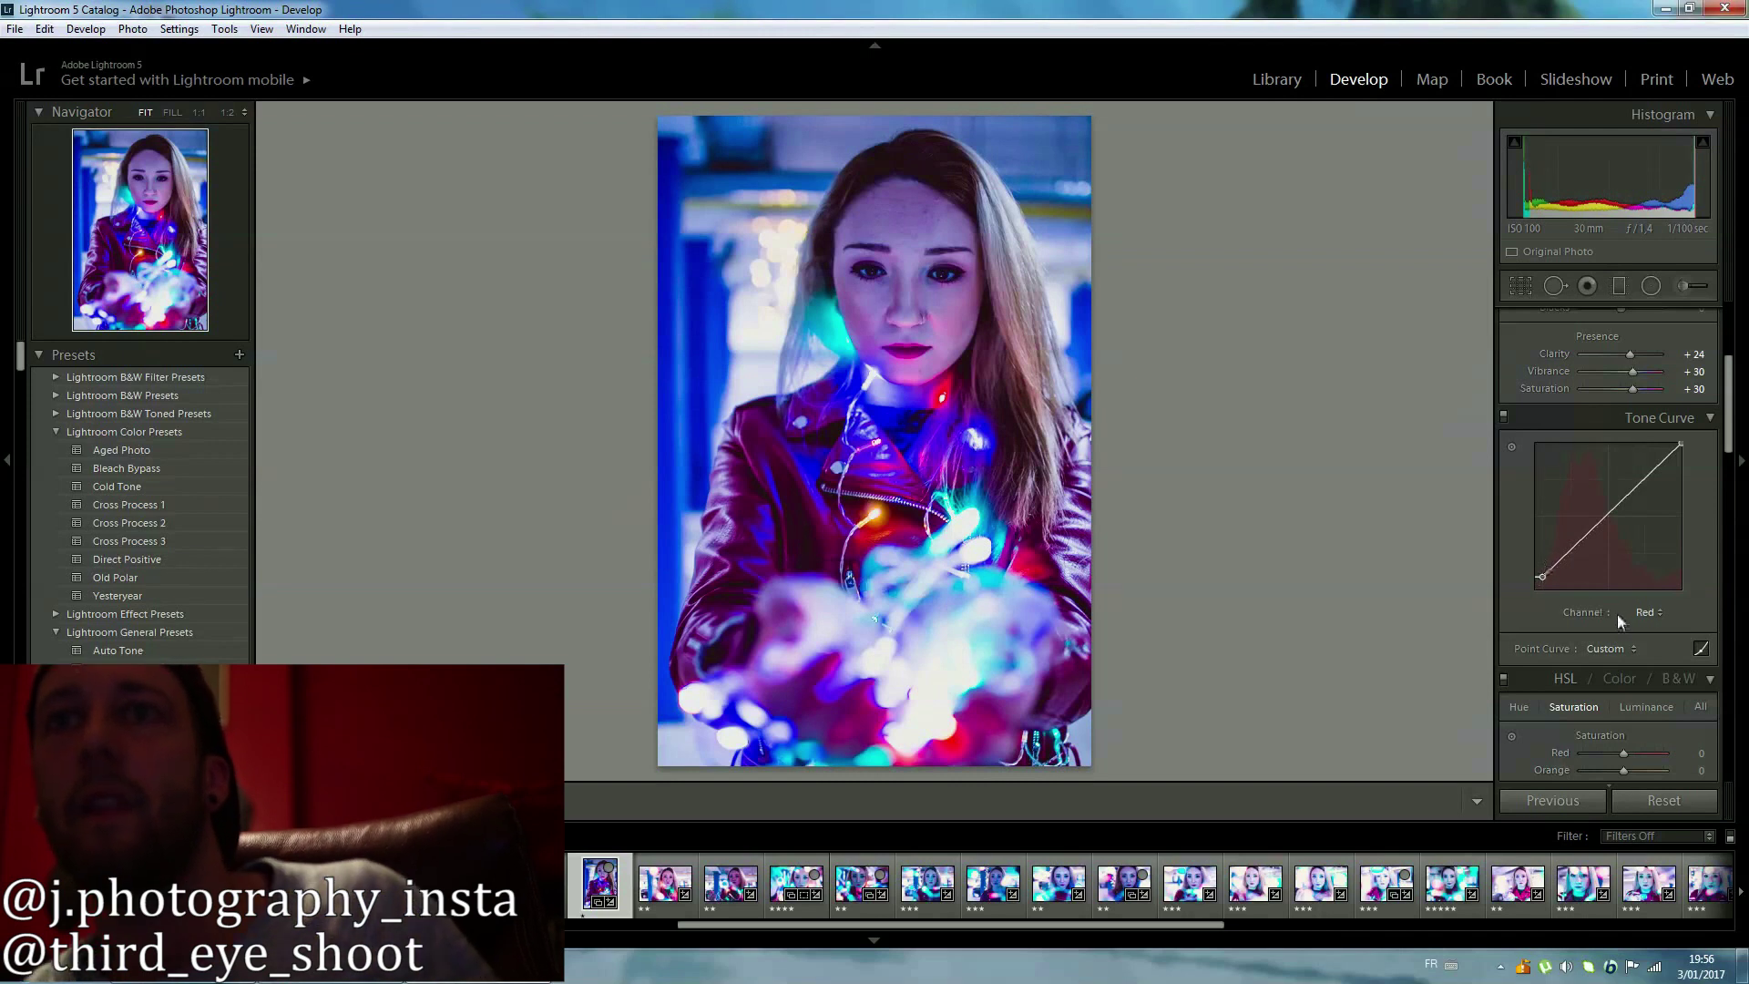
drag(1680, 443, 1668, 492)
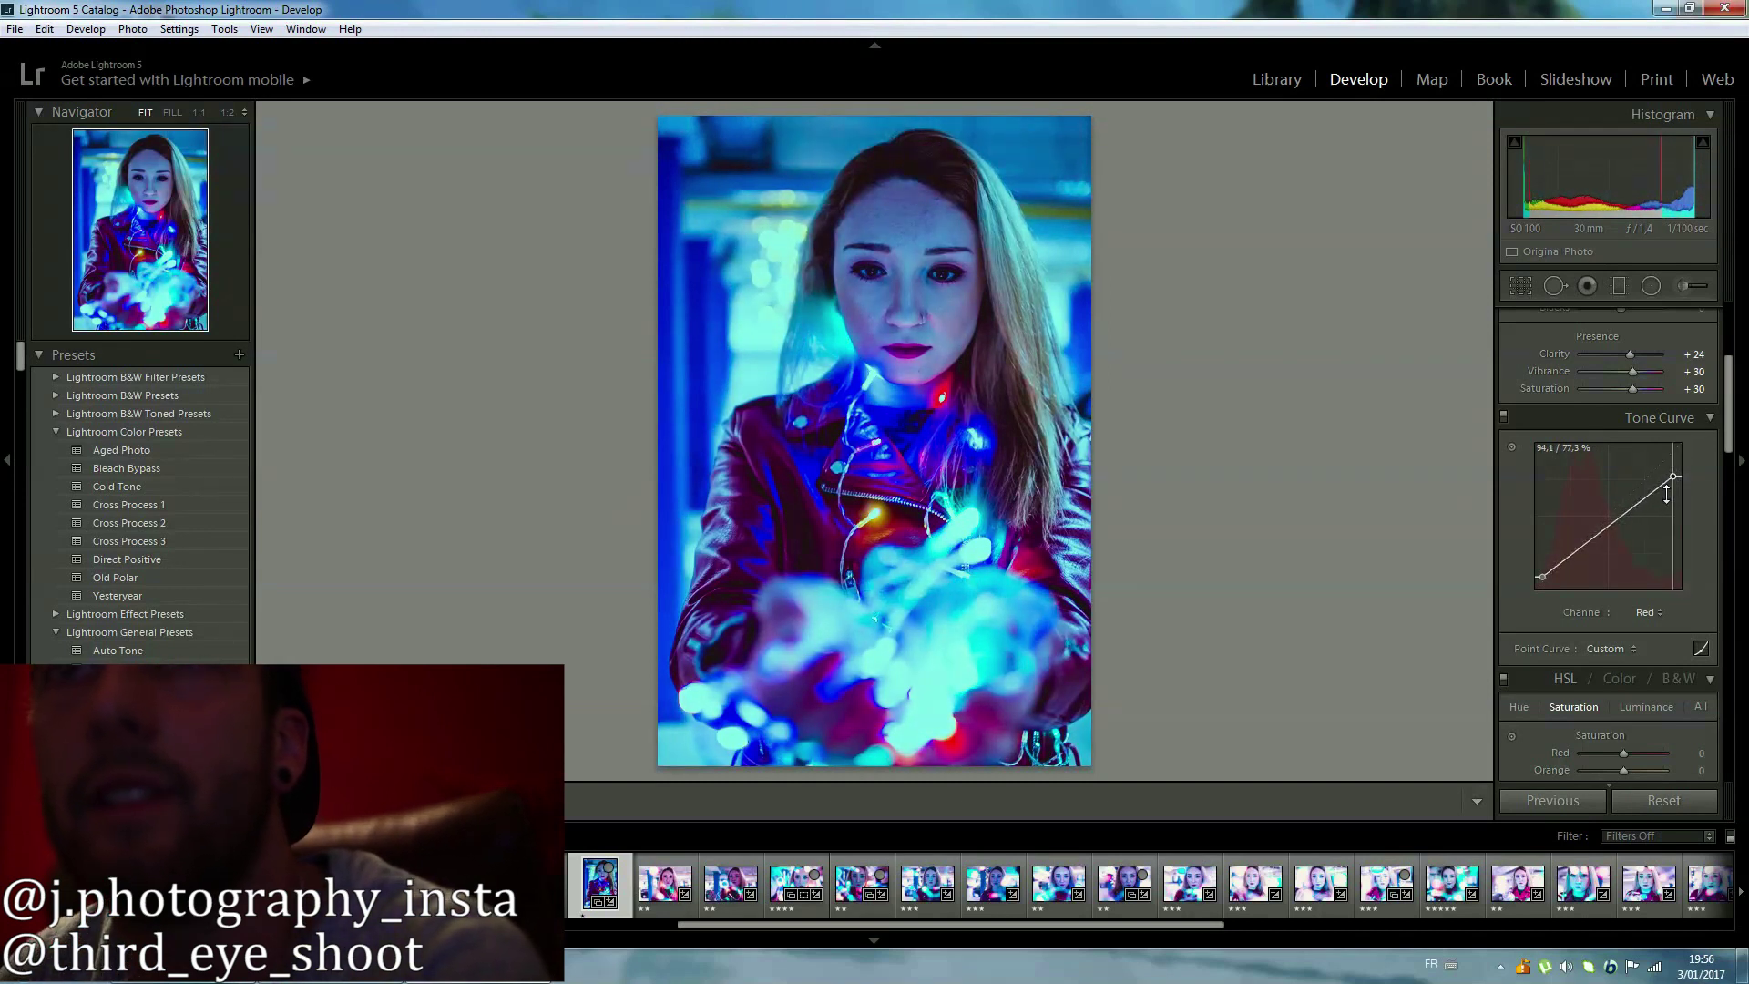
drag(1667, 493, 1663, 453)
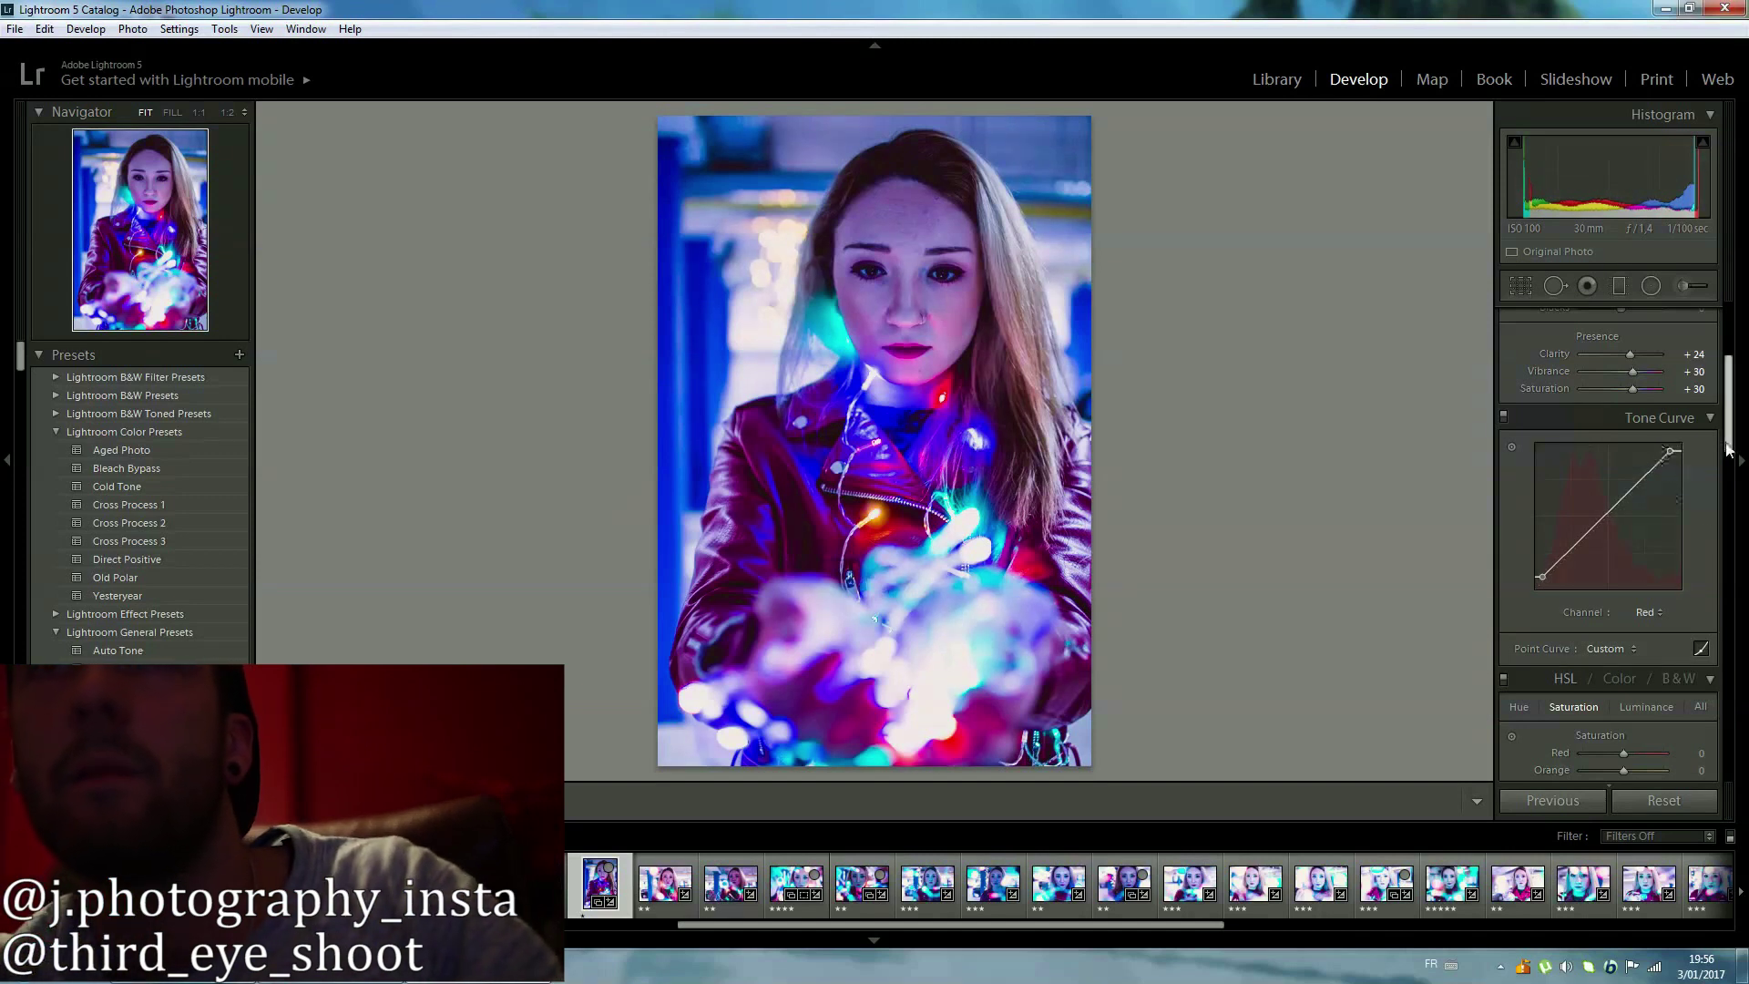
Set the HSL saturation of Red to +7 and of Magenta to +9.
scroll(1729, 484, down, 3)
drag(1729, 485, 1729, 511)
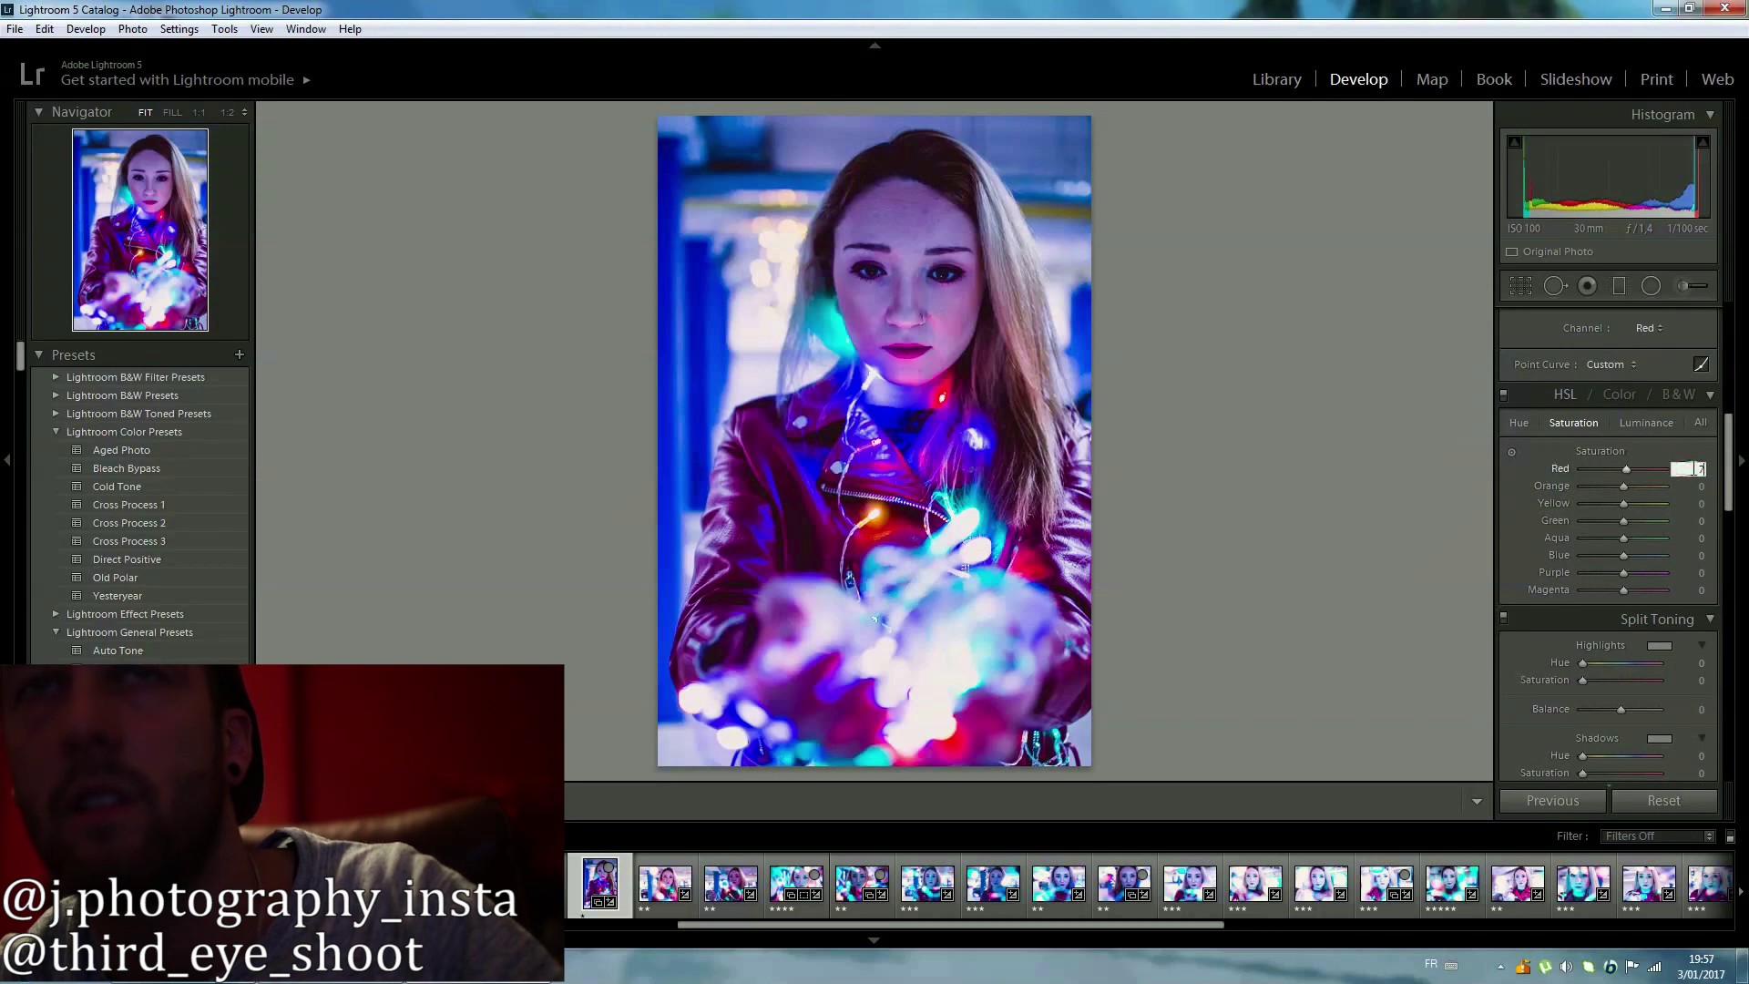
click(1693, 590)
text(9)
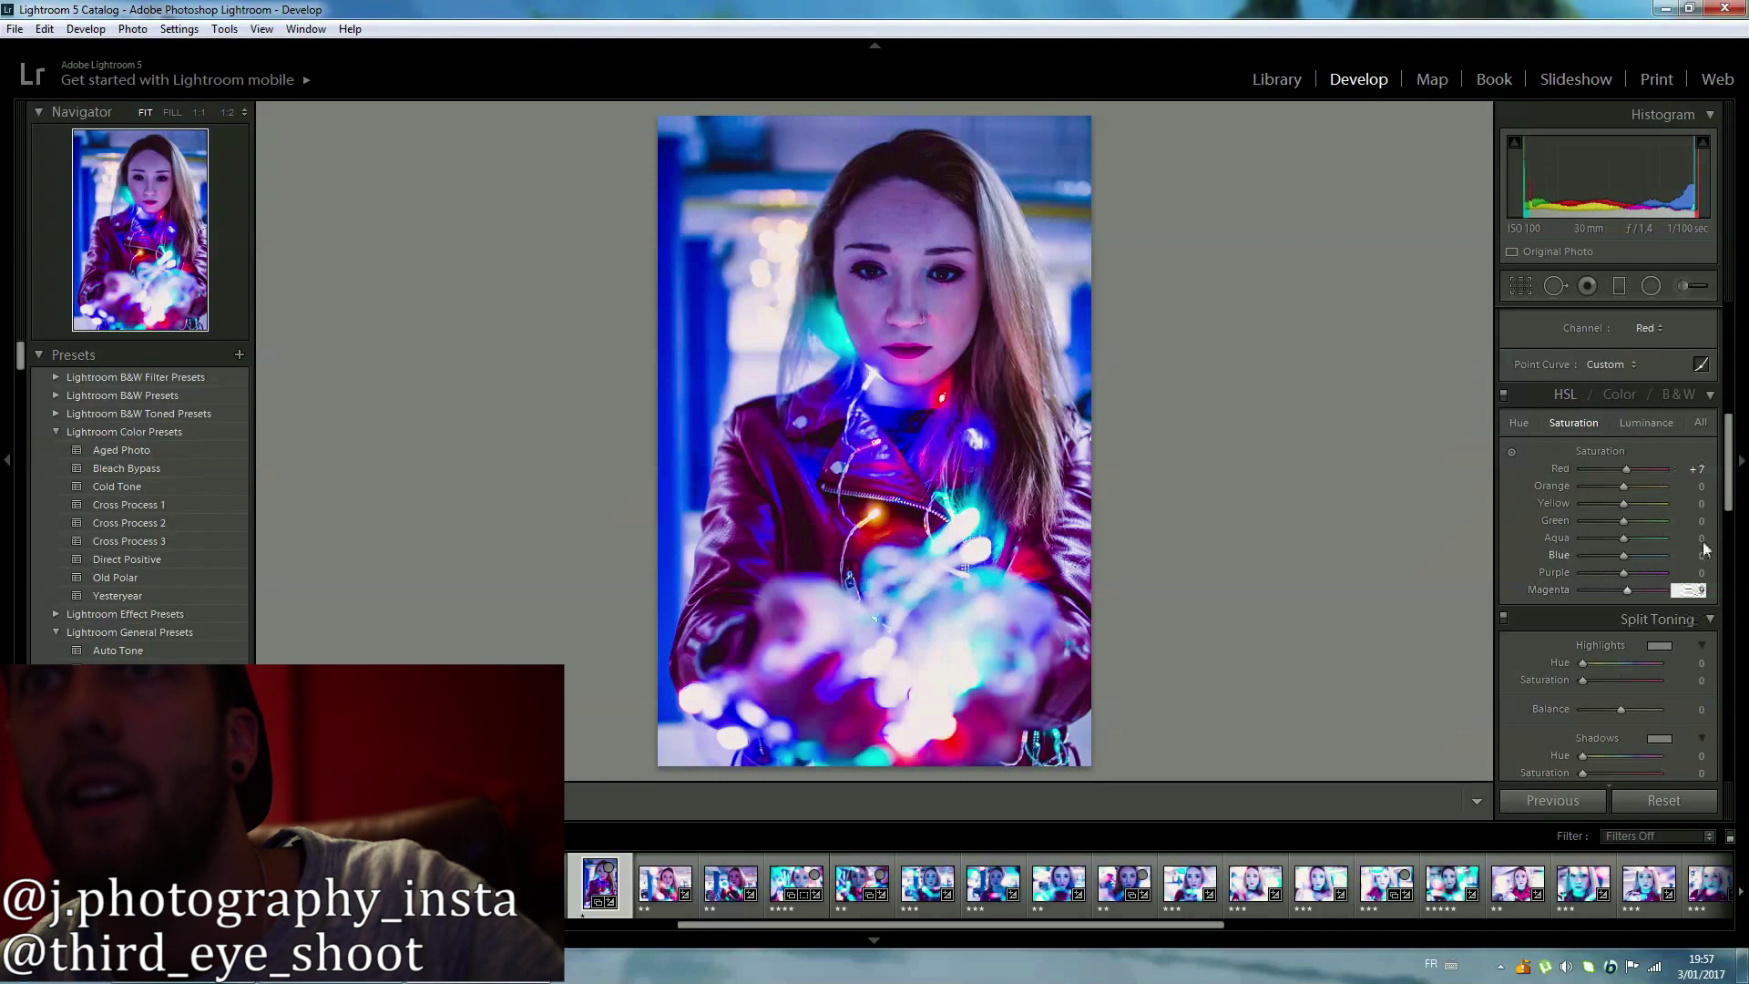
Set the split toning highlights to Hue 309 and Saturation 10.
scroll(1729, 497, down, 2)
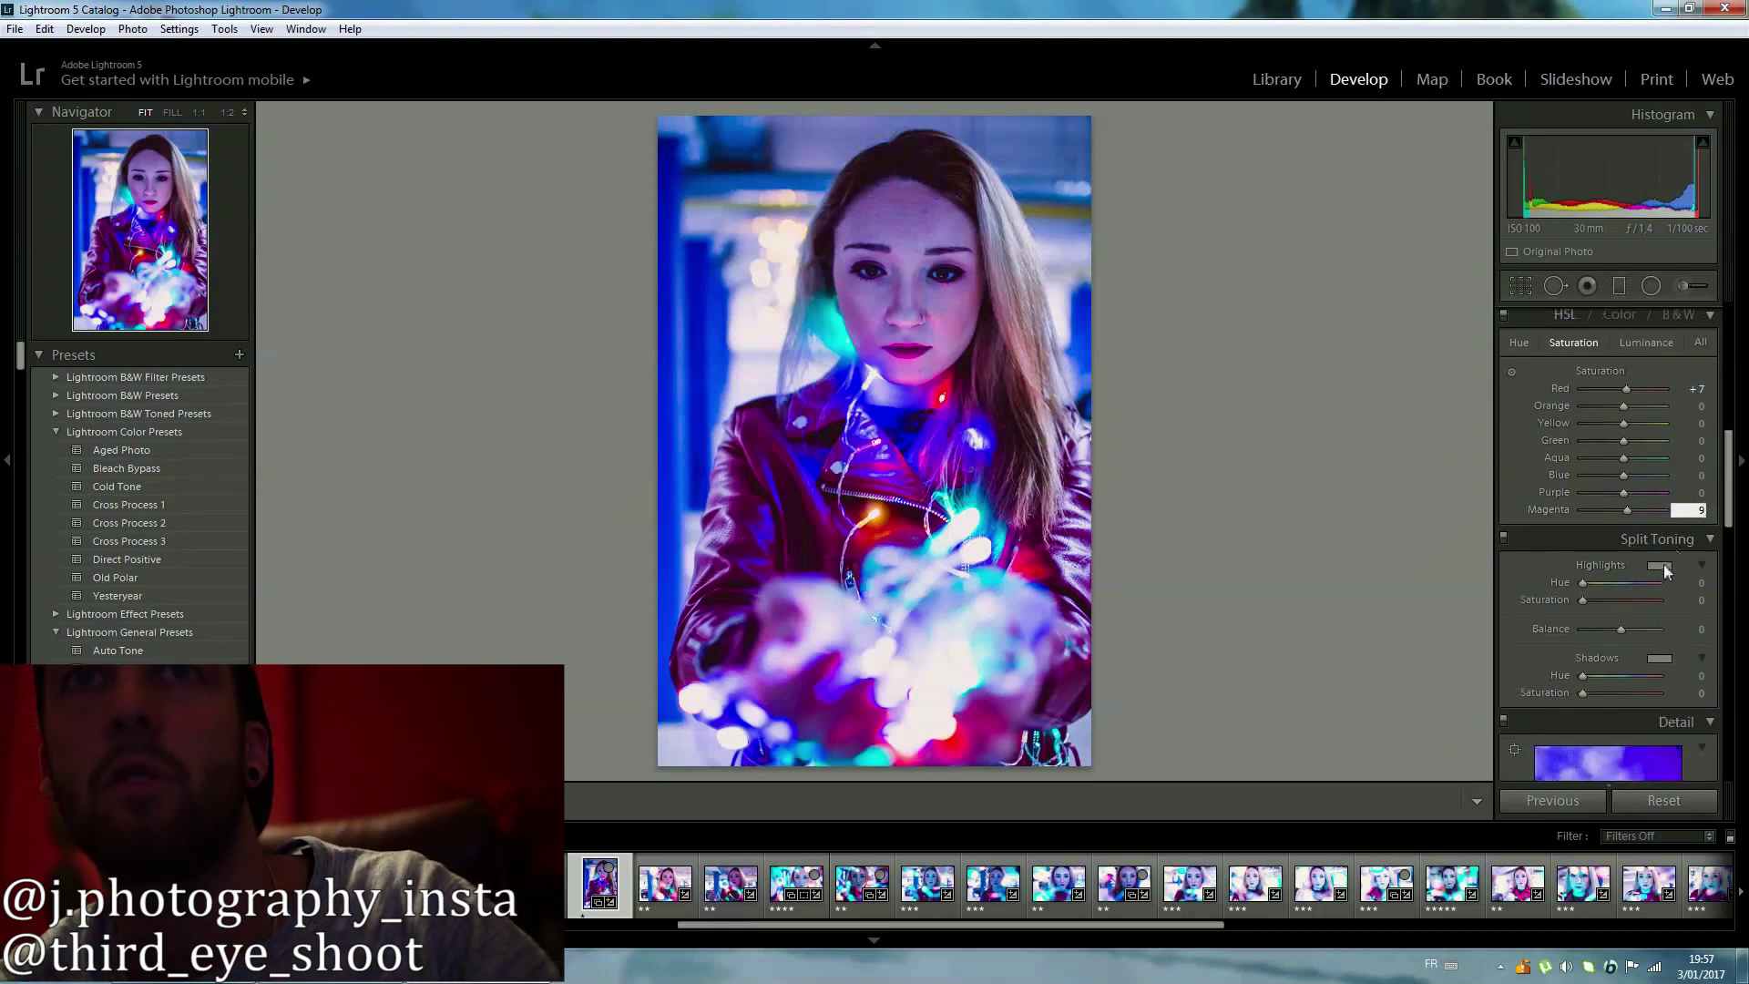
click(1695, 583)
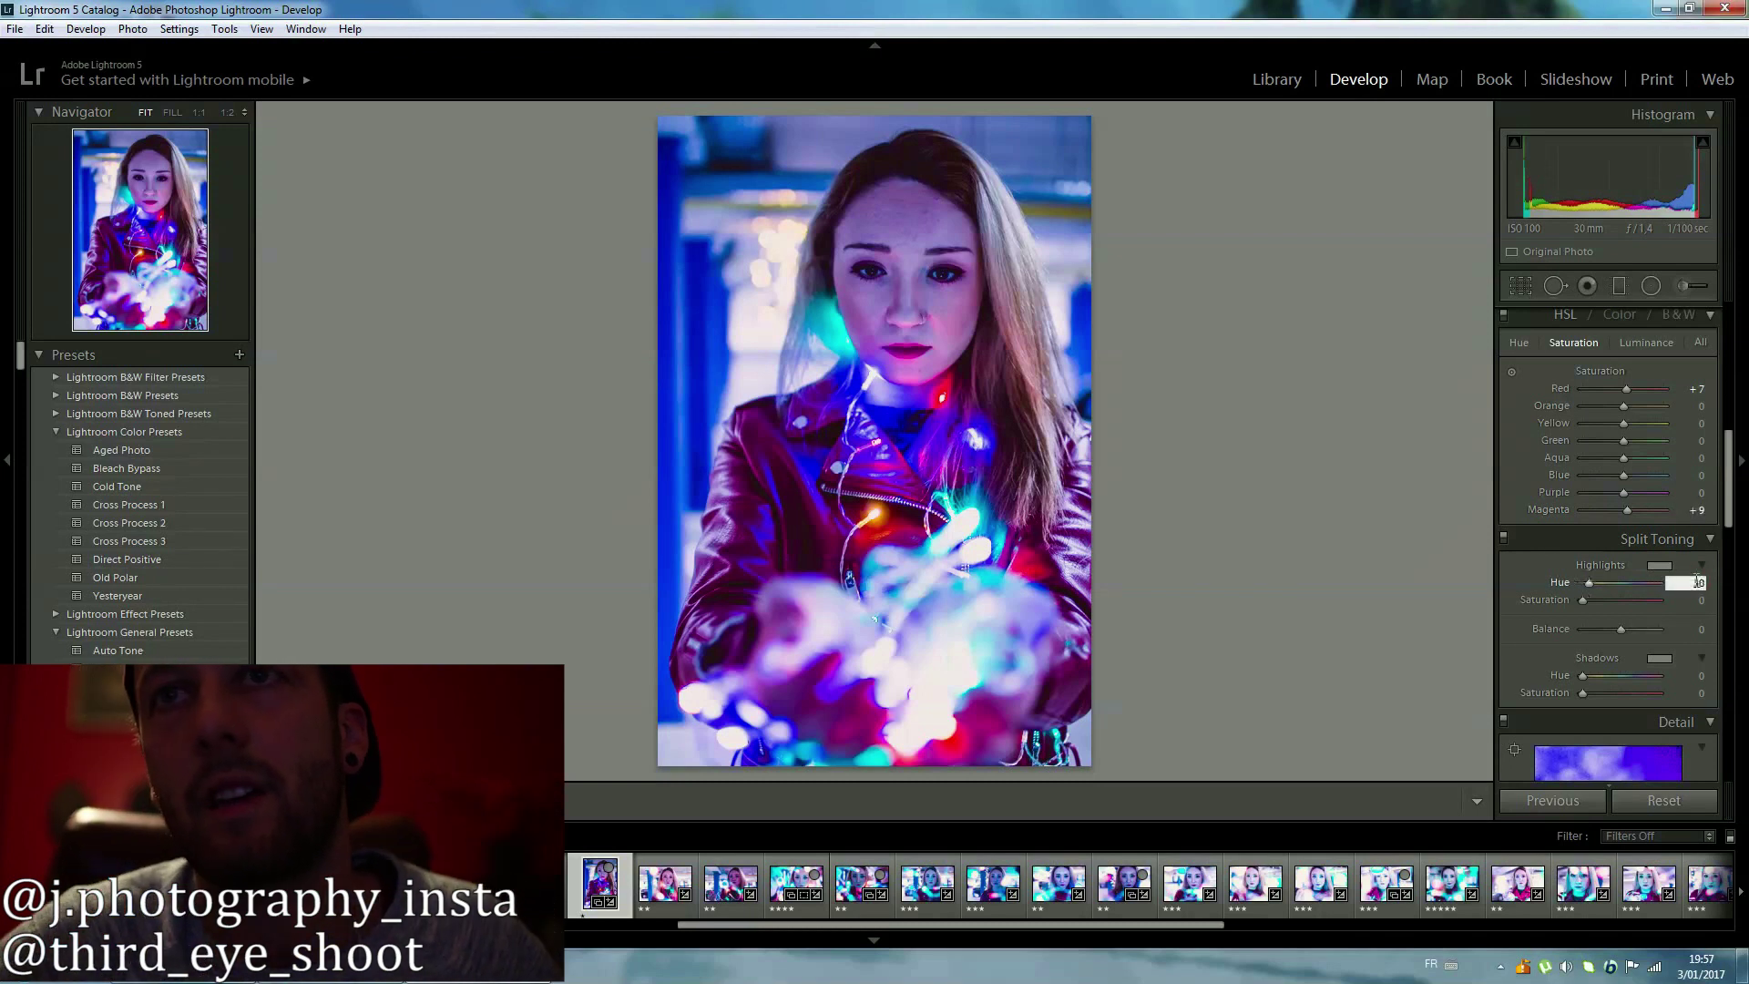
text(309)
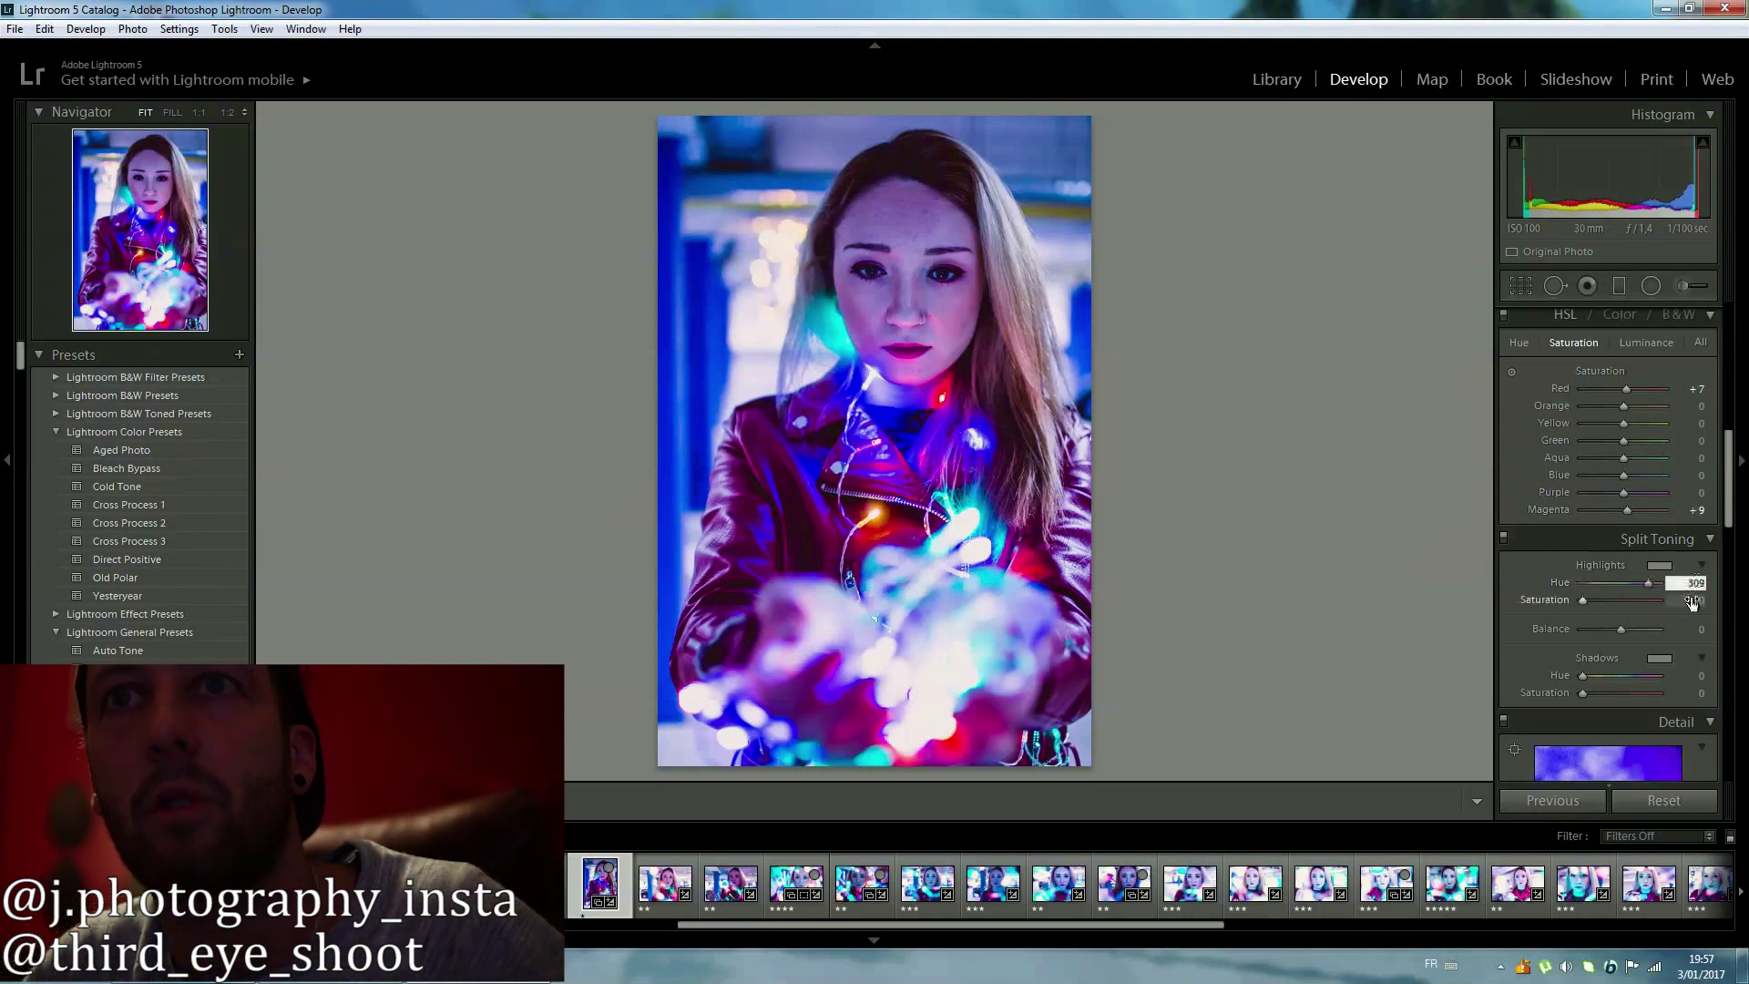
click(1692, 600)
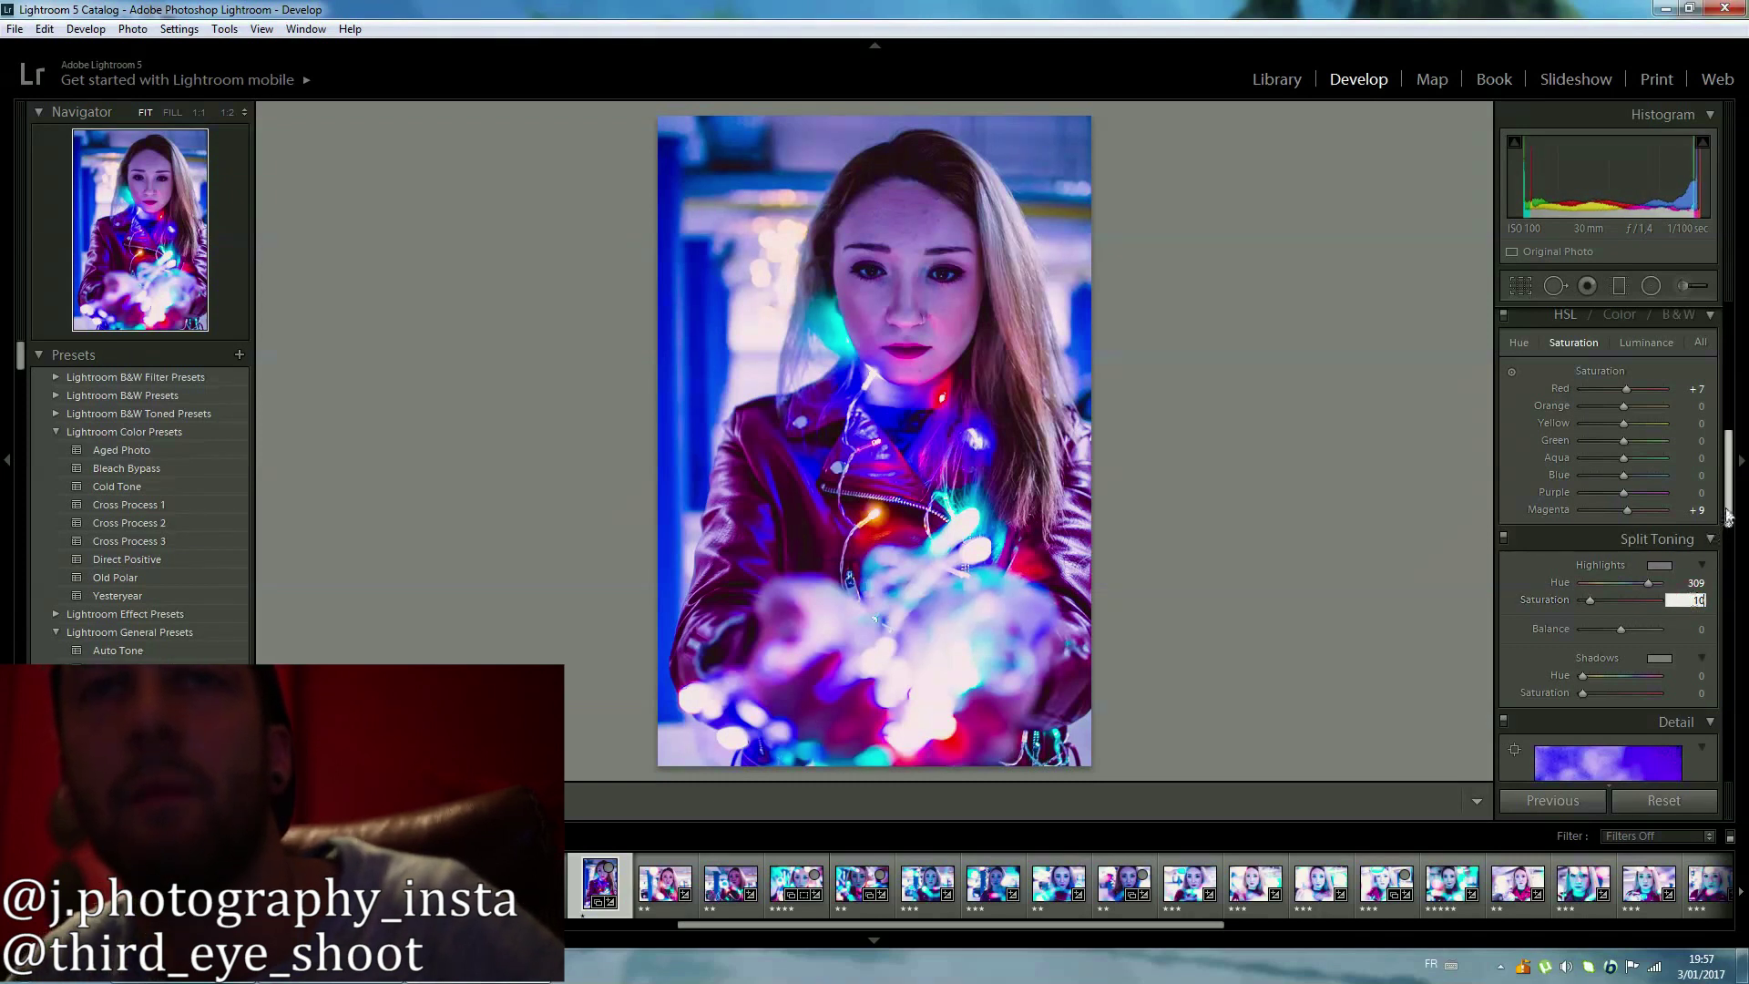
Set the sharpening Amount to 43 and the noise reduction Luminance to 82.
scroll(1719, 563, down, 3)
scroll(1718, 583, down, 4)
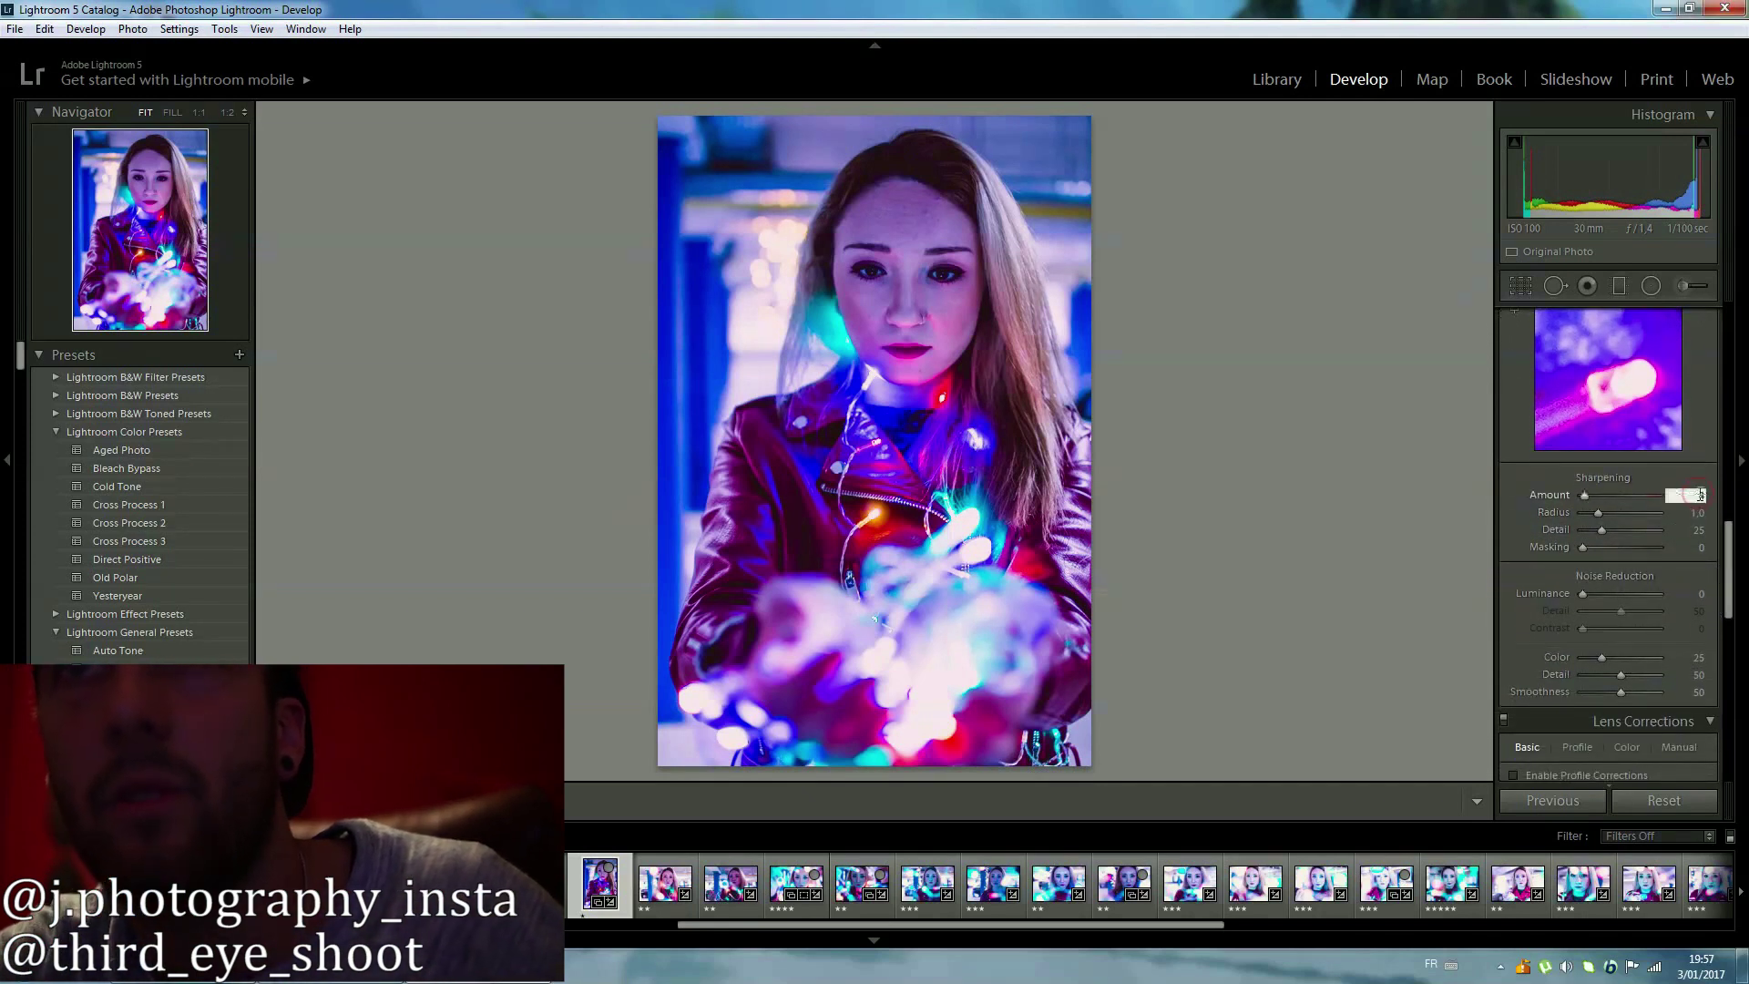
click(1693, 595)
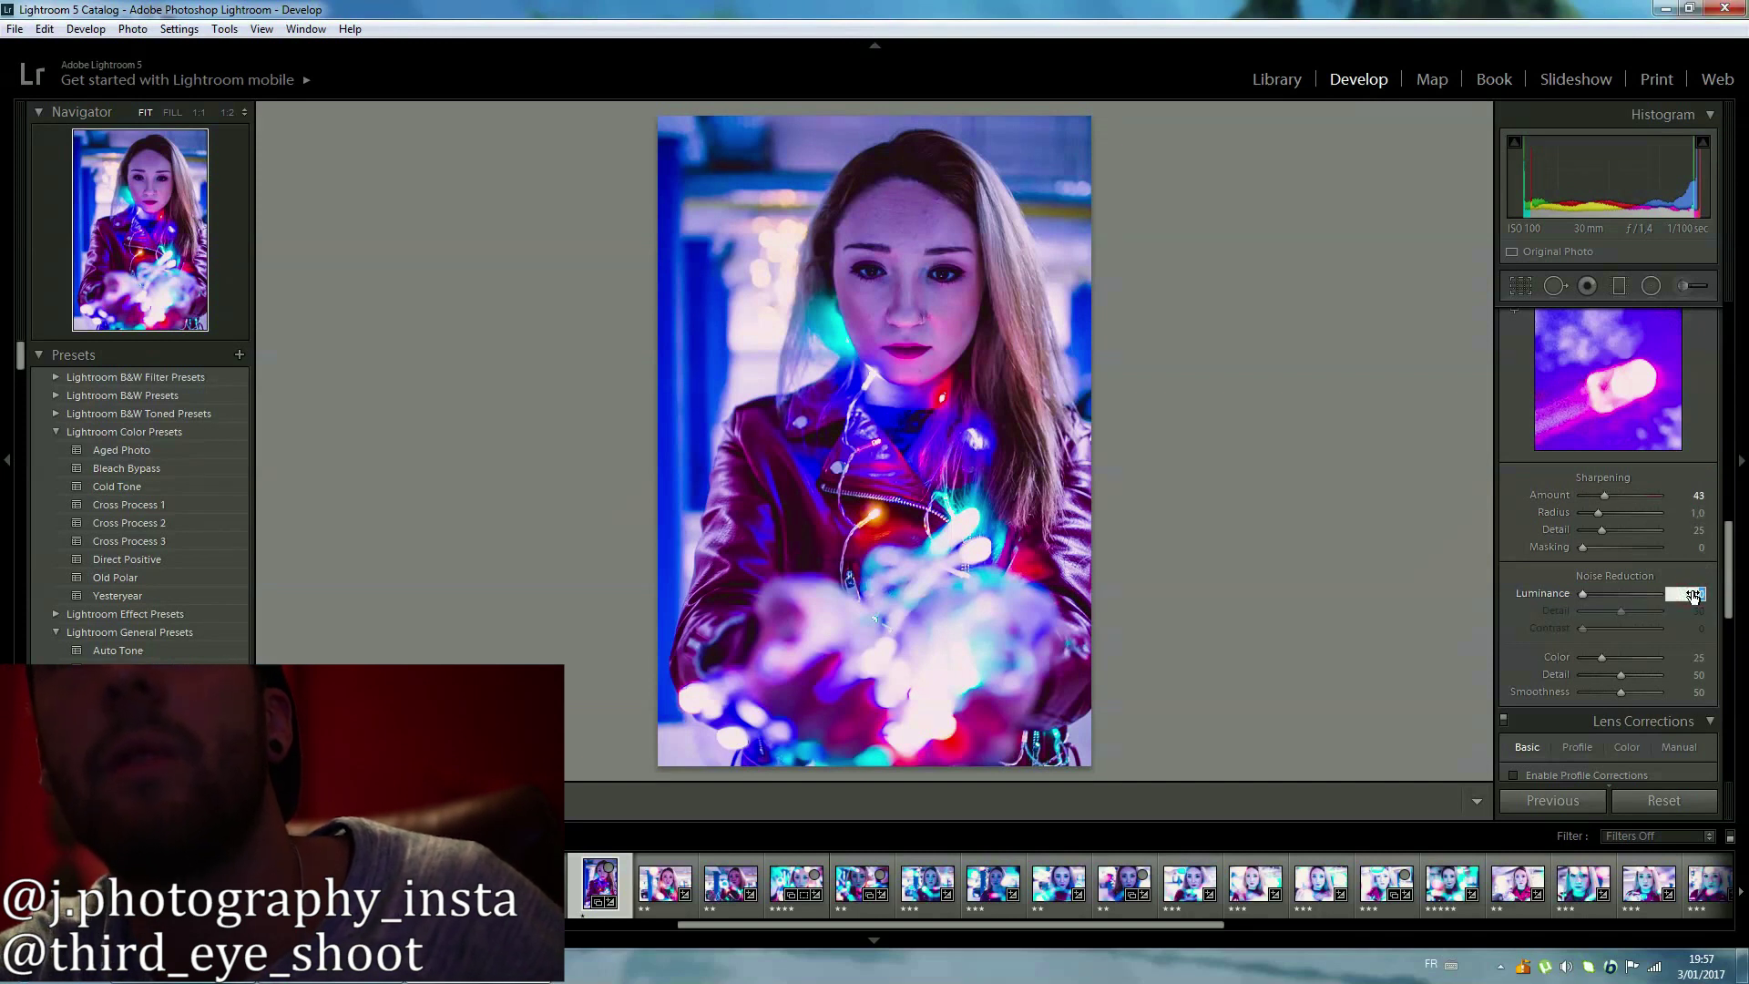
text(32)
key(Return)
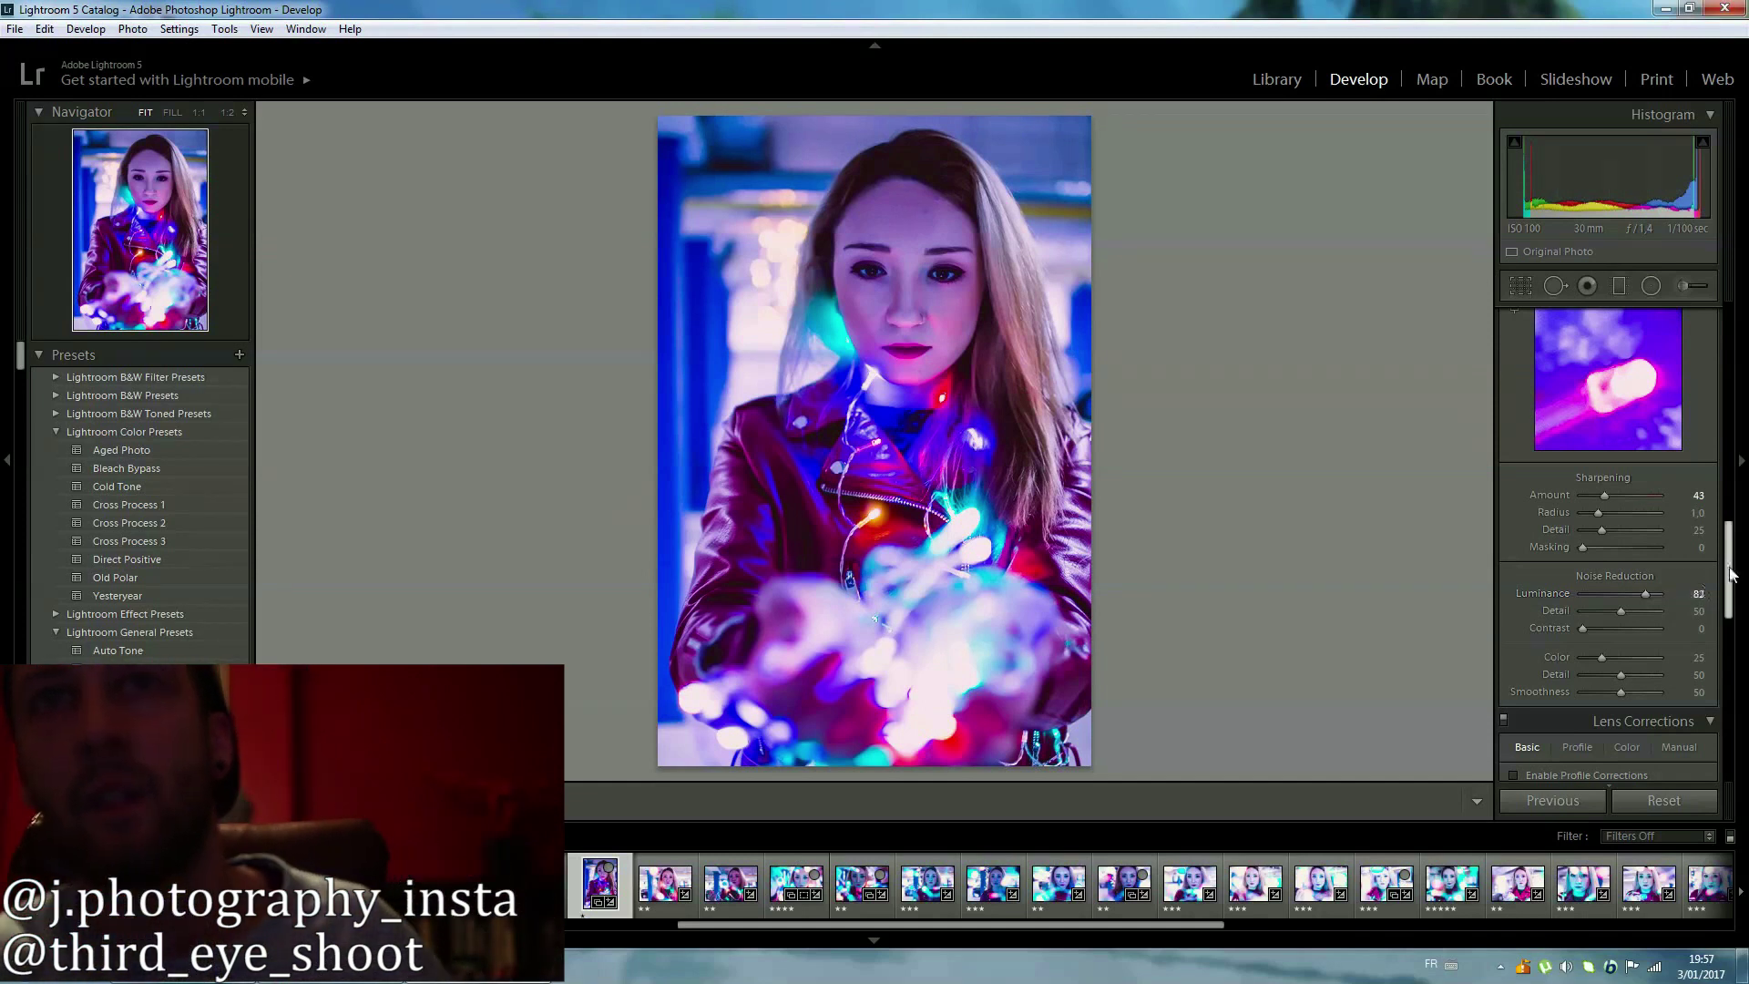
Enable lens profile corrections for the photo.
drag(1727, 578, 1714, 621)
click(1538, 549)
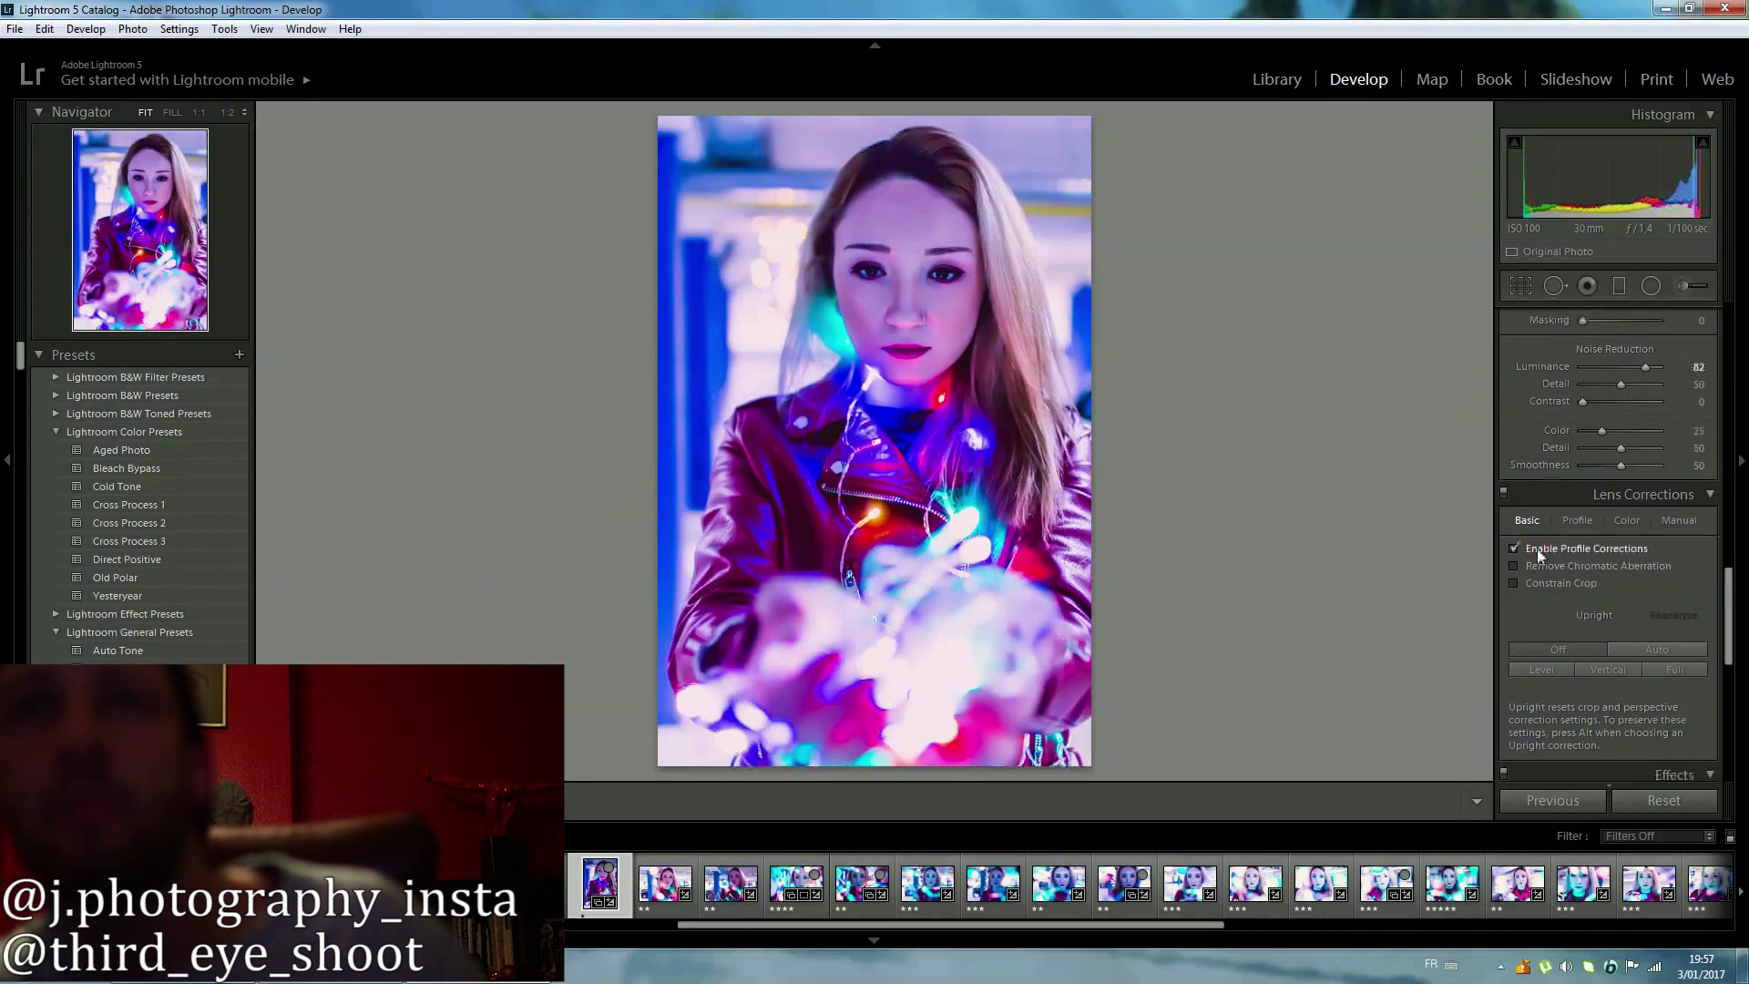
In the camera calibration, set the Shadows Tint to +3 and the Red Primary Hue to -43.
drag(1726, 613, 1710, 717)
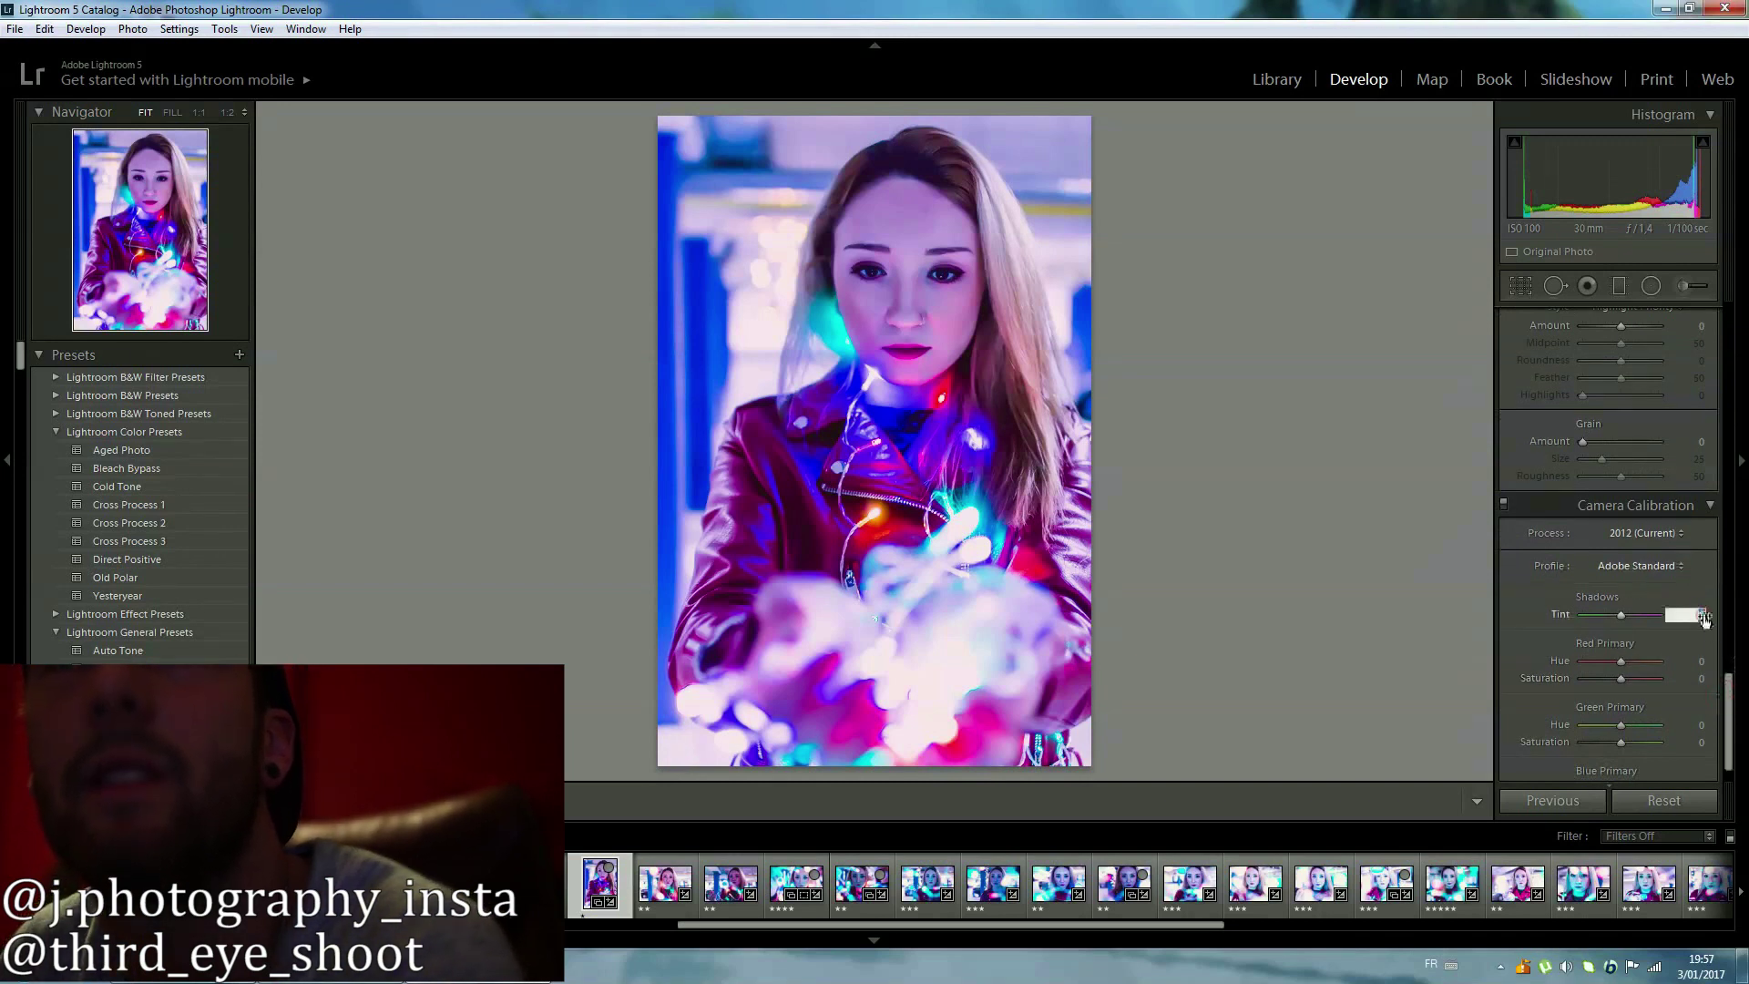
text(3)
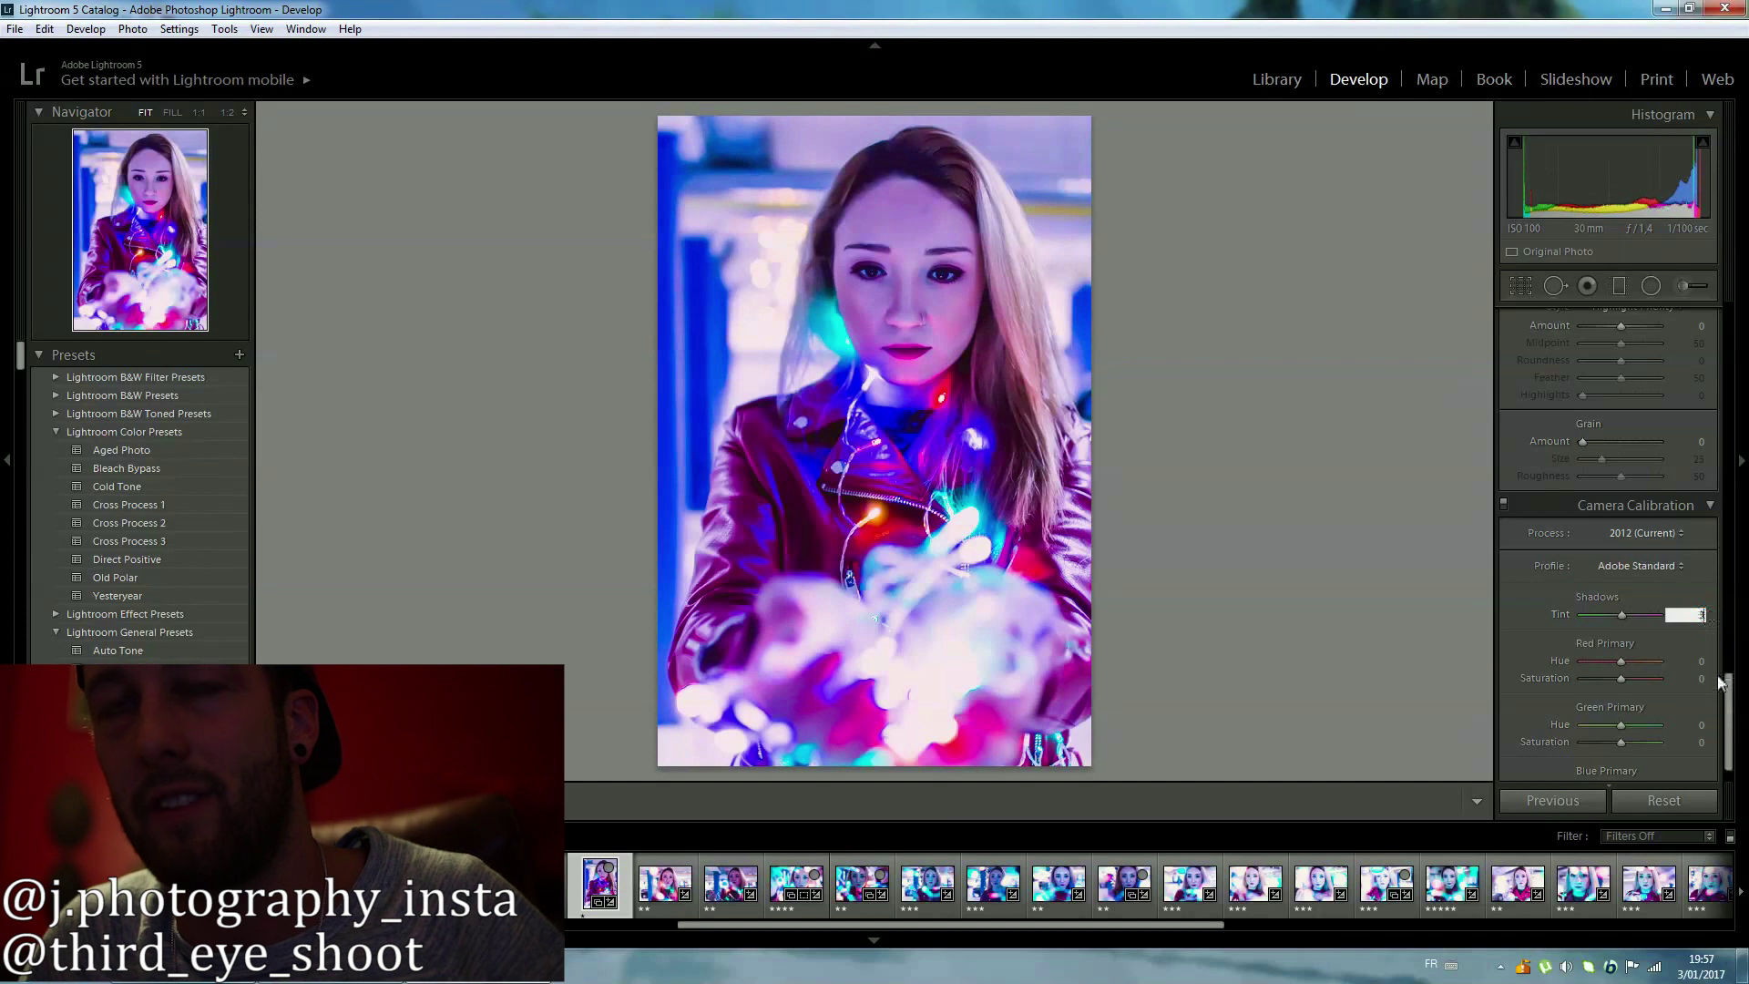
drag(1722, 688, 1725, 703)
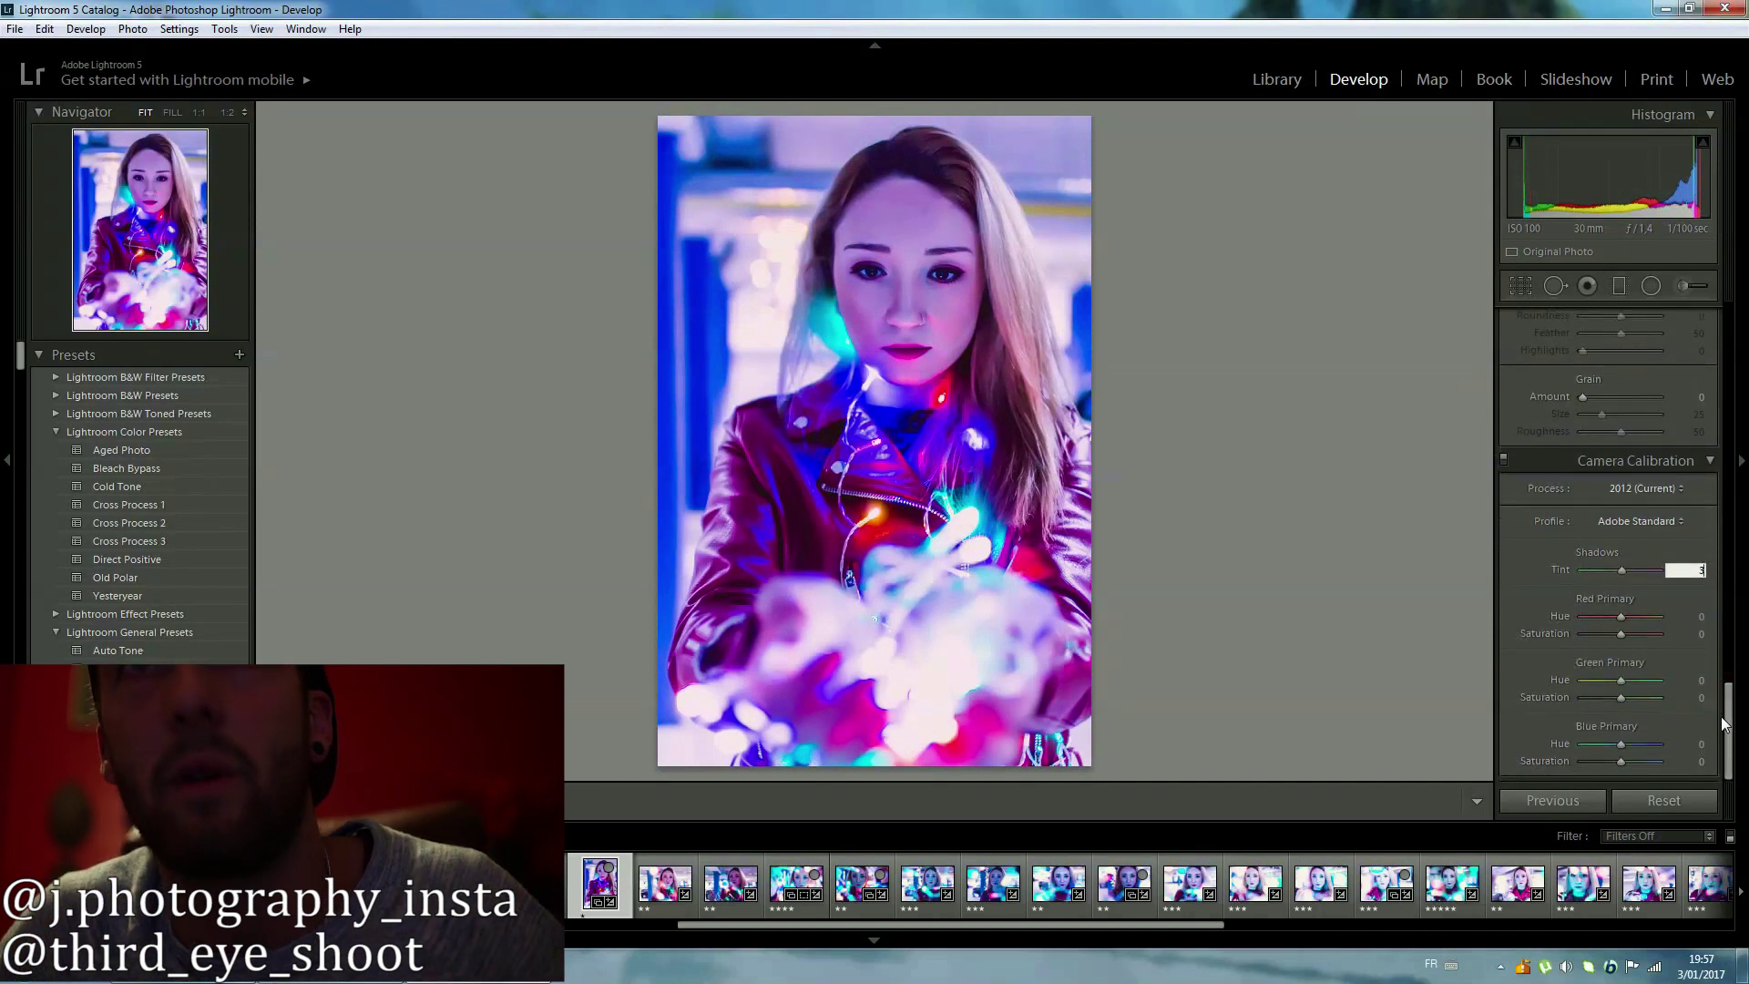
click(1687, 617)
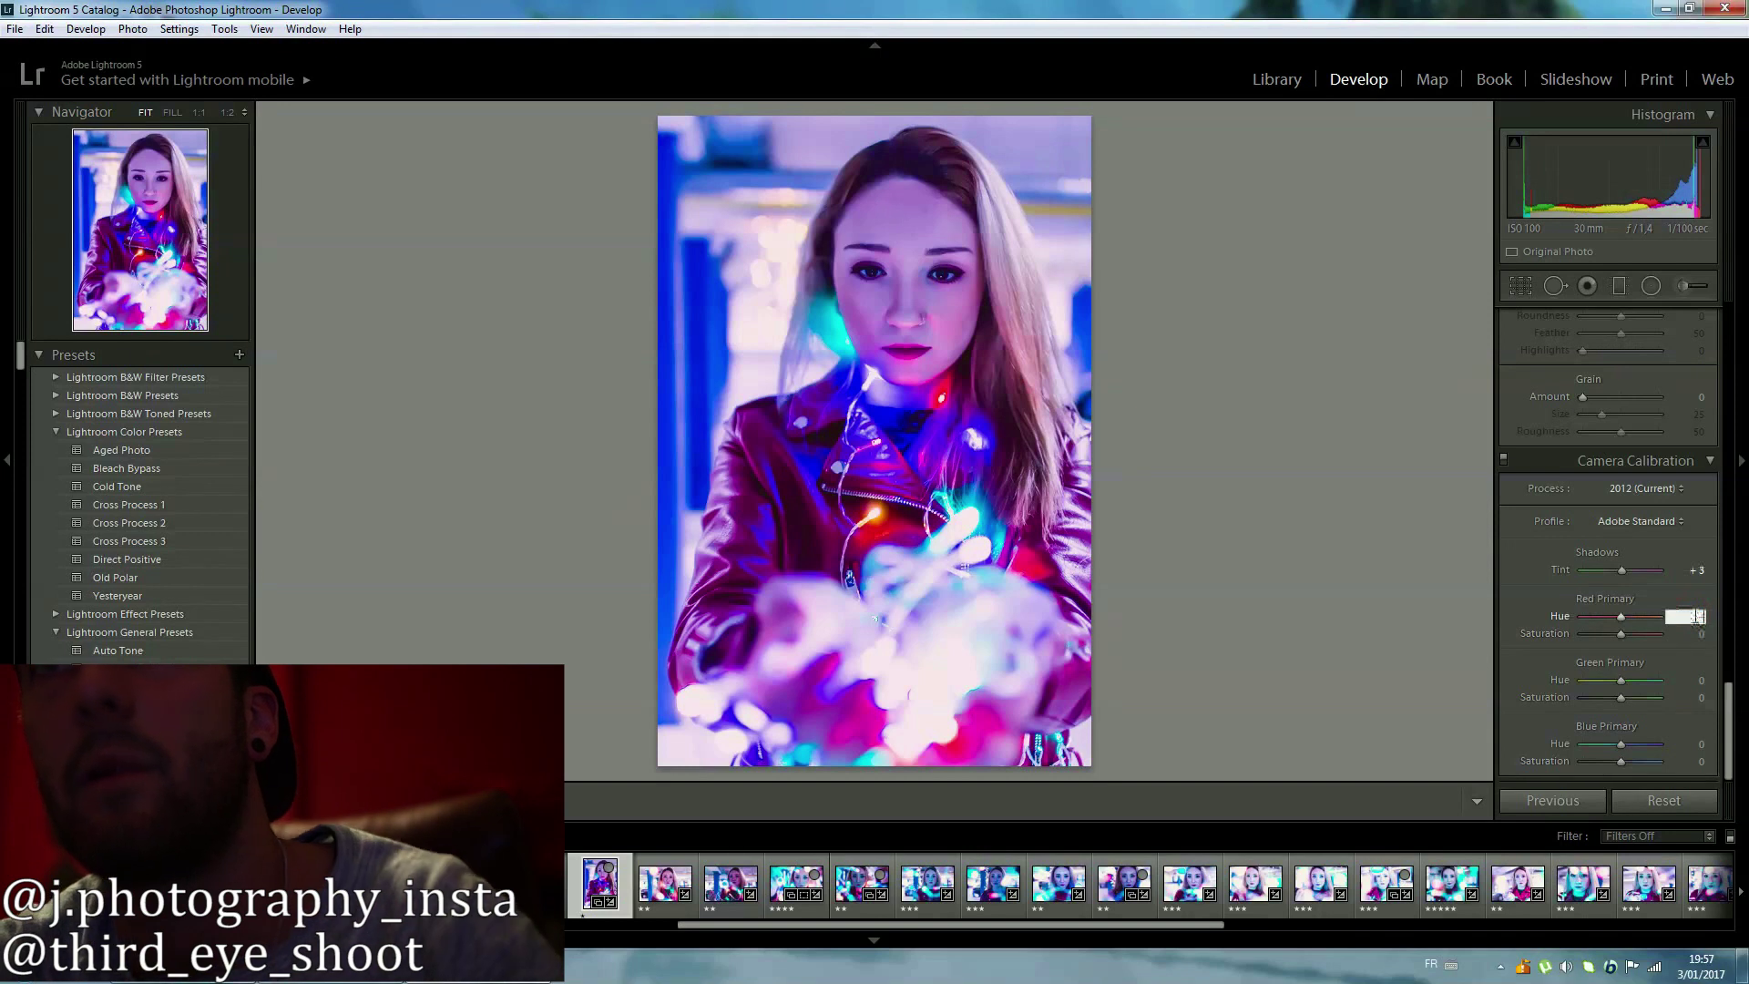
text(-33)
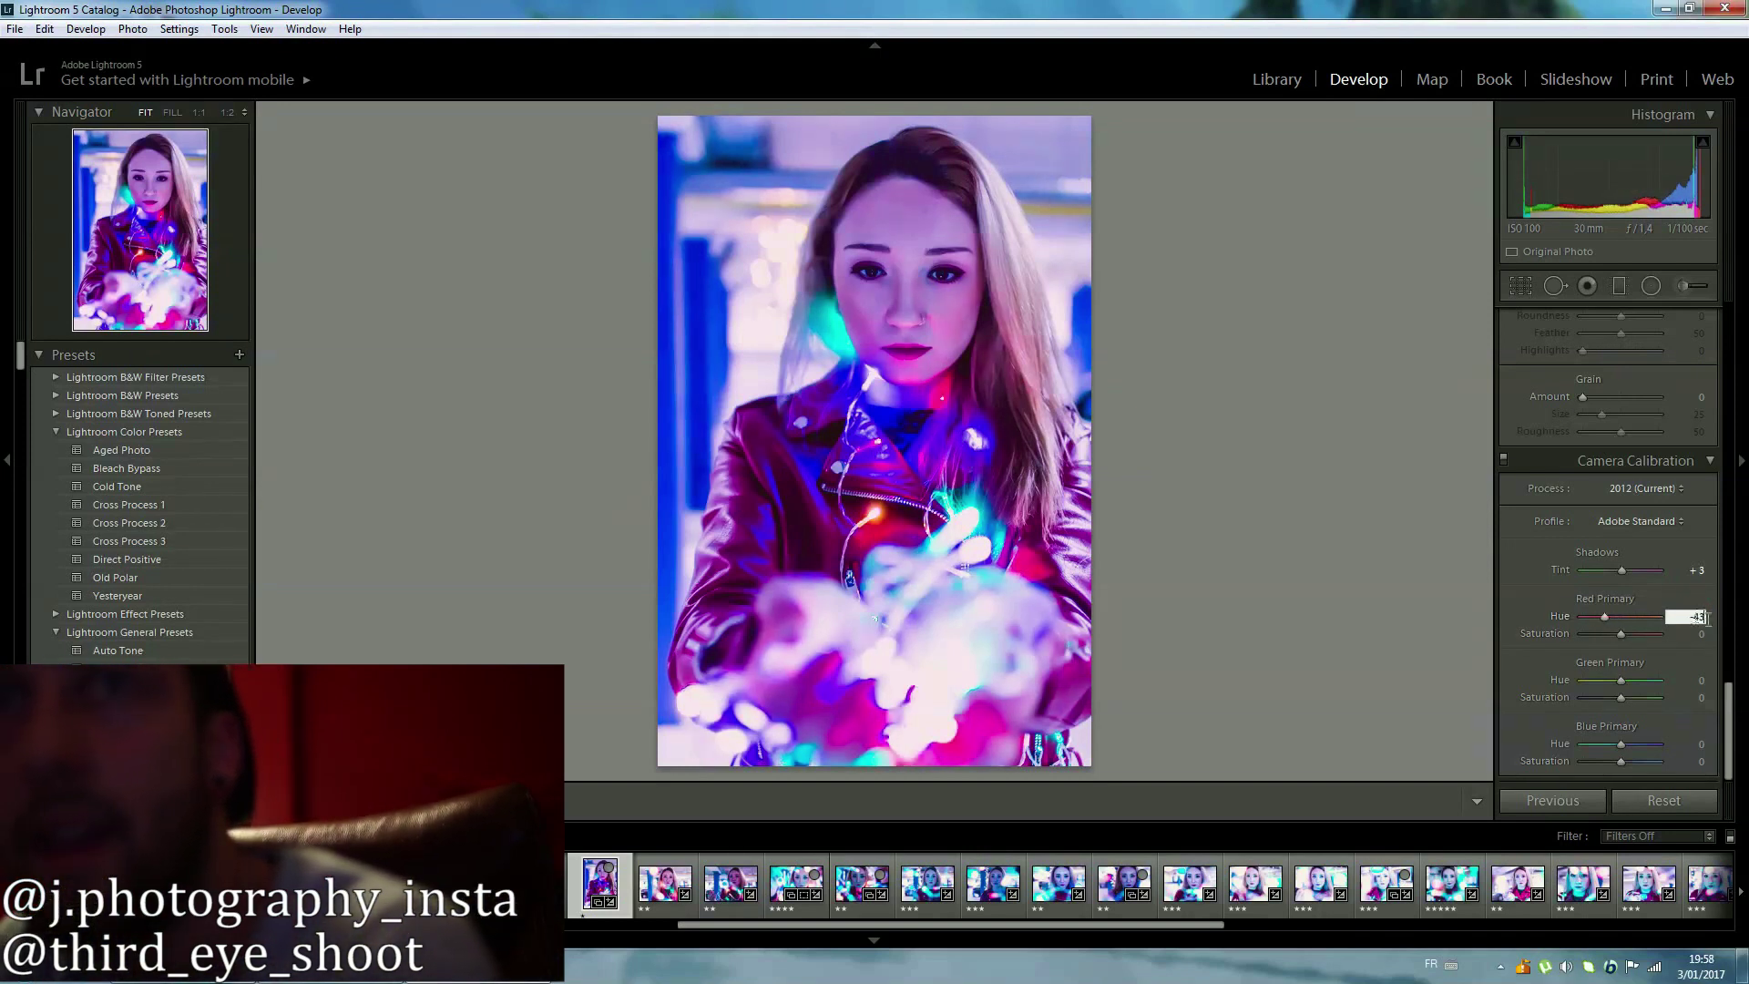
Set the camera calibration's Blue Primary to Hue -43 and Saturation -52.
click(1681, 745)
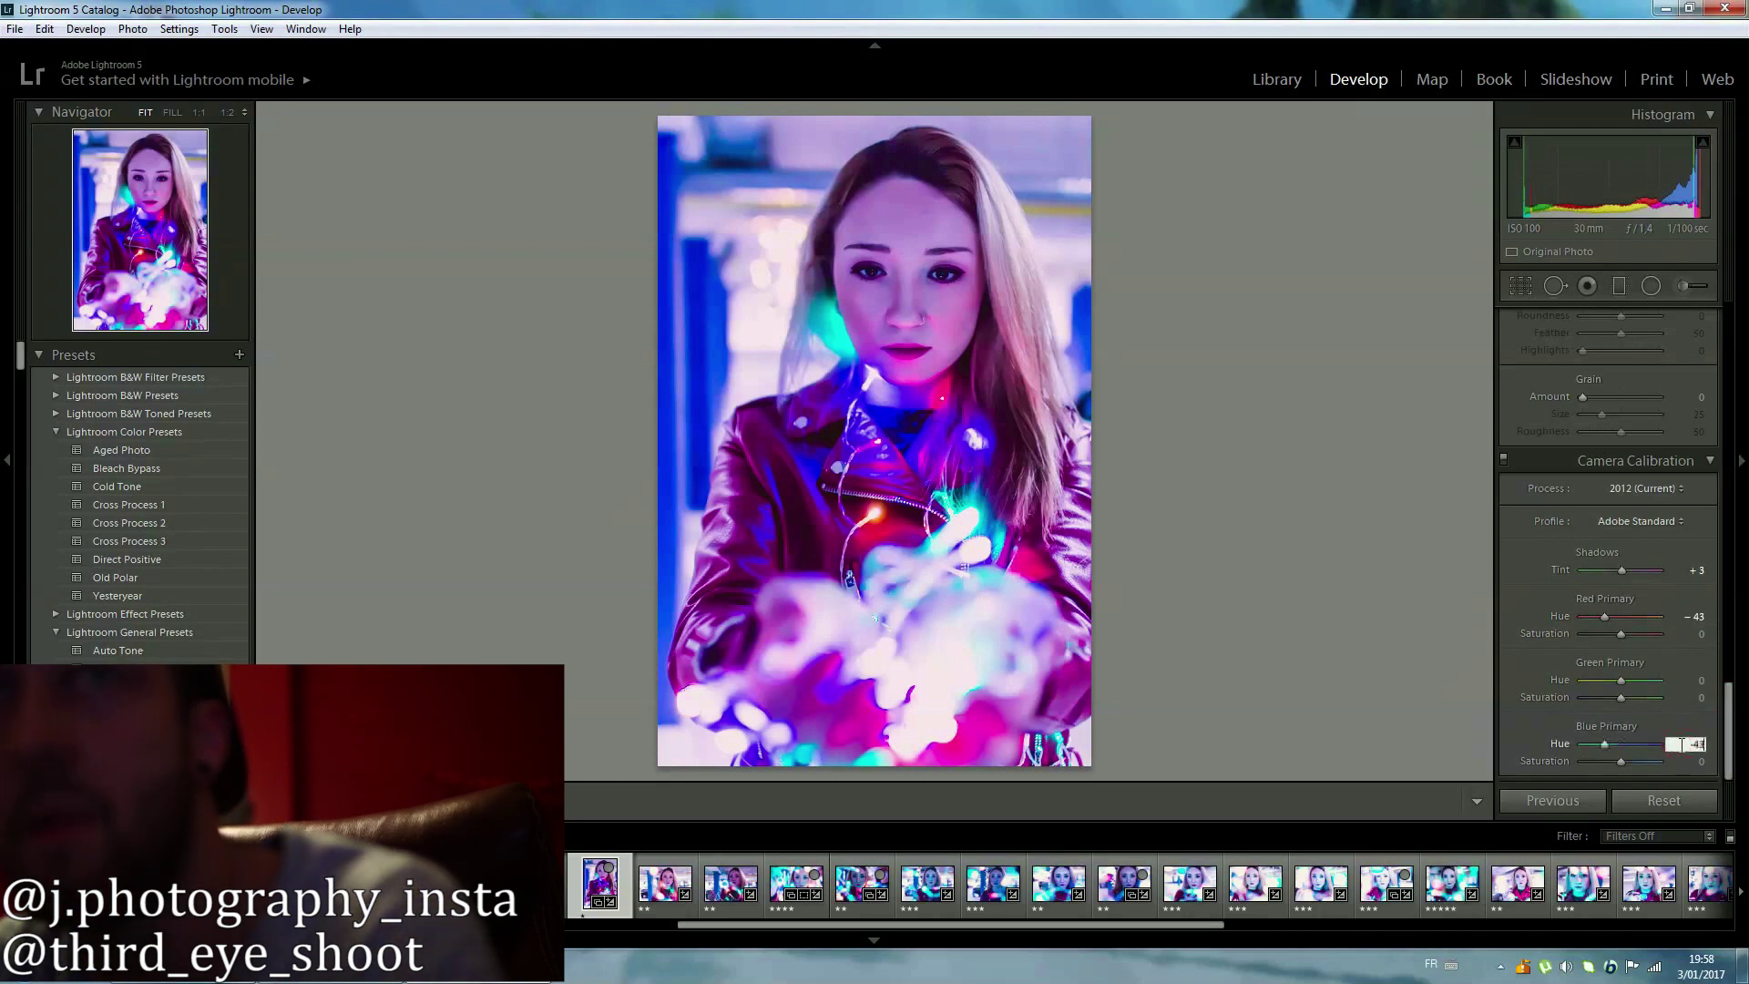
text(-43)
key(Return)
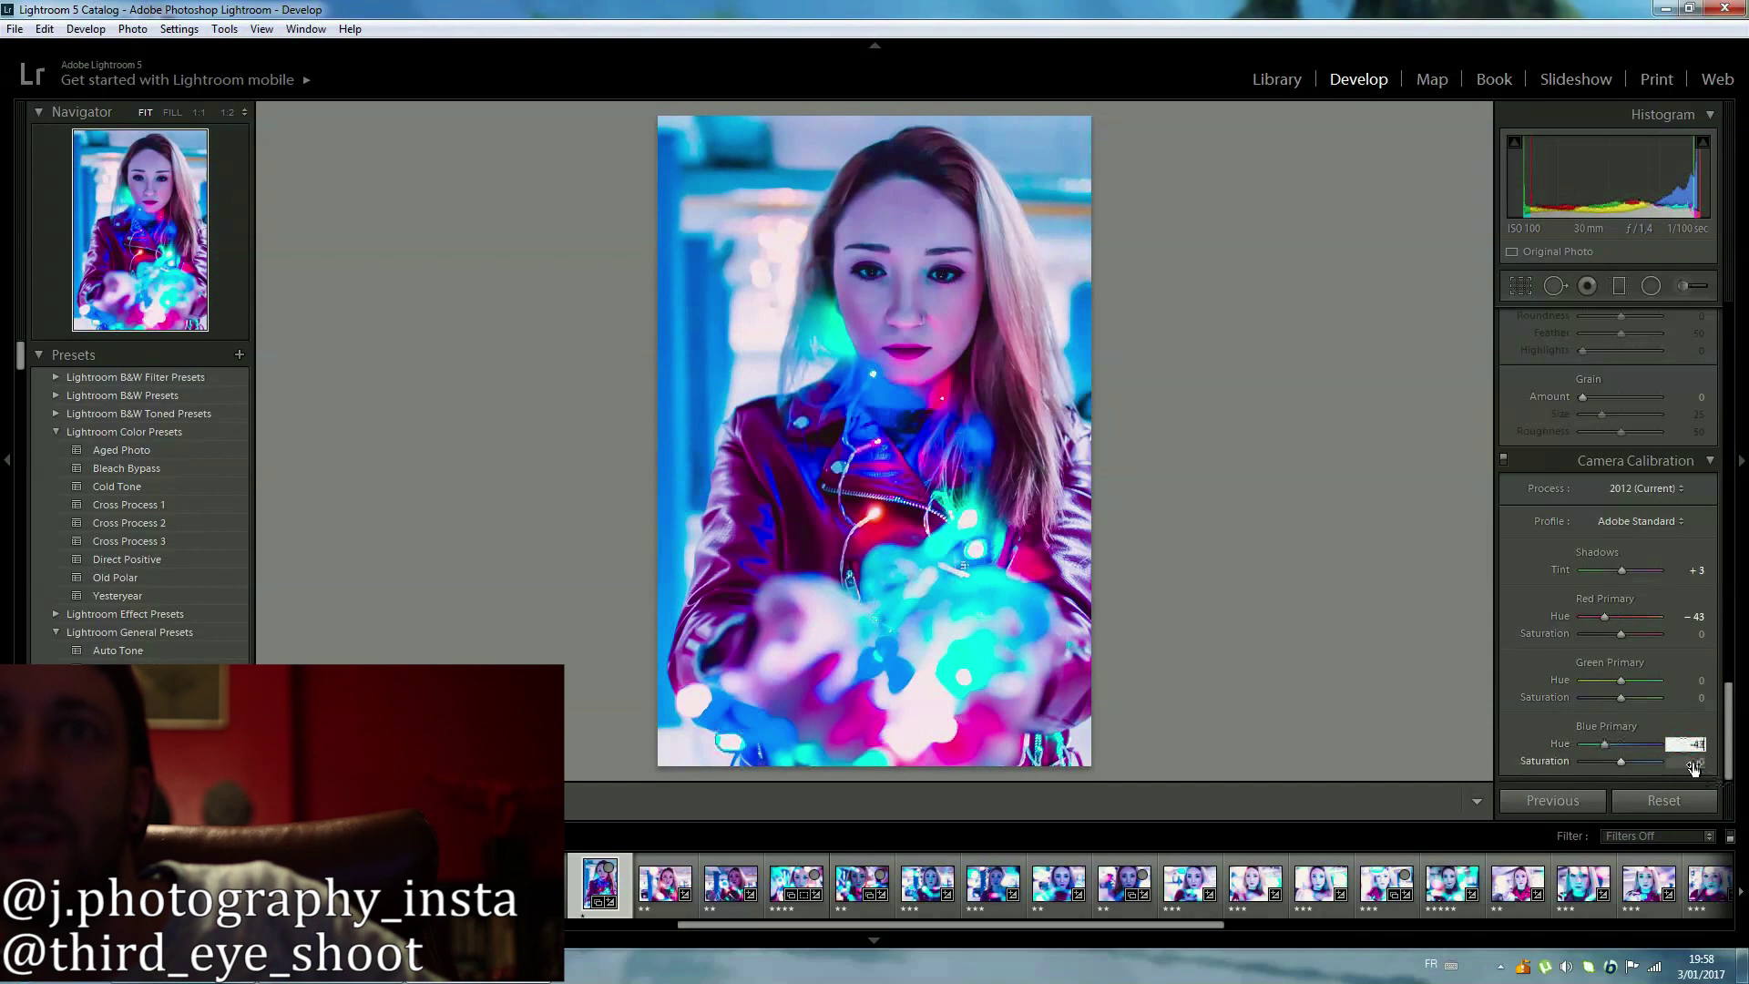
click(1693, 764)
text(-43)
key(Return)
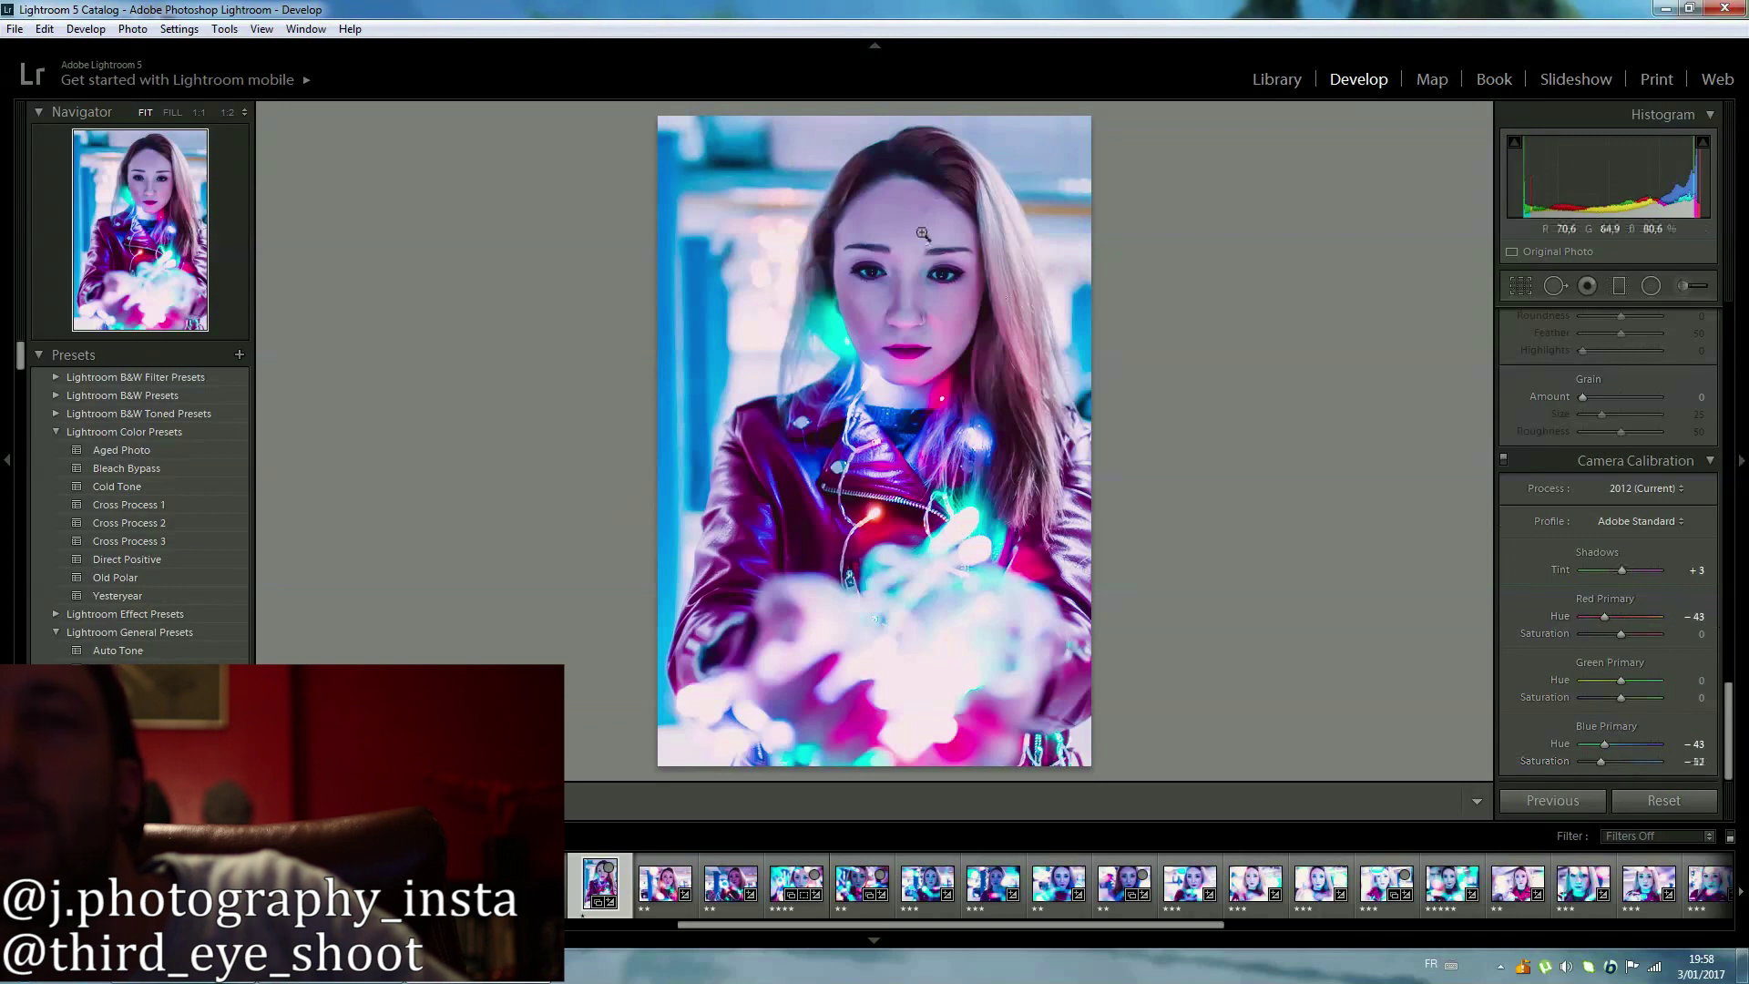
Zoom in to 1:1 on the woman's forehead to examine the skin.
click(1009, 305)
drag(1008, 273, 1274, 481)
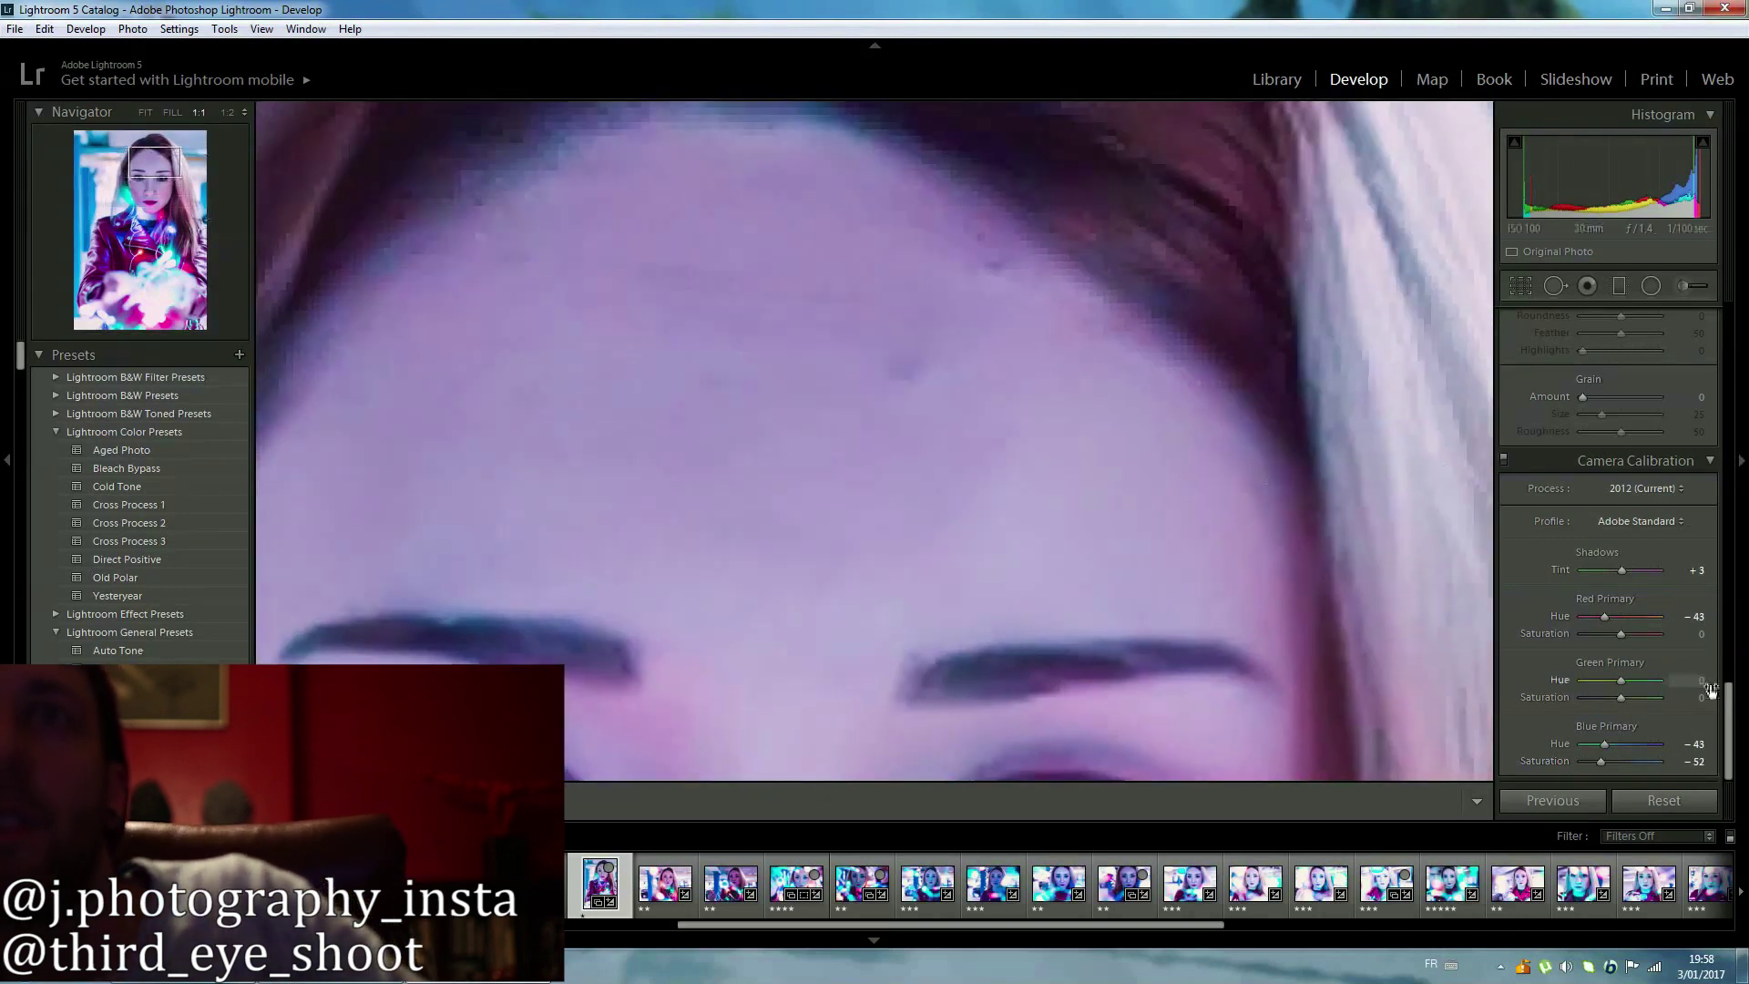
Heal the blemishes at the hairline and down the forehead above the woman's image-right eyebrow with Spot Removal sizes 23 and 28.
drag(1728, 729, 1728, 351)
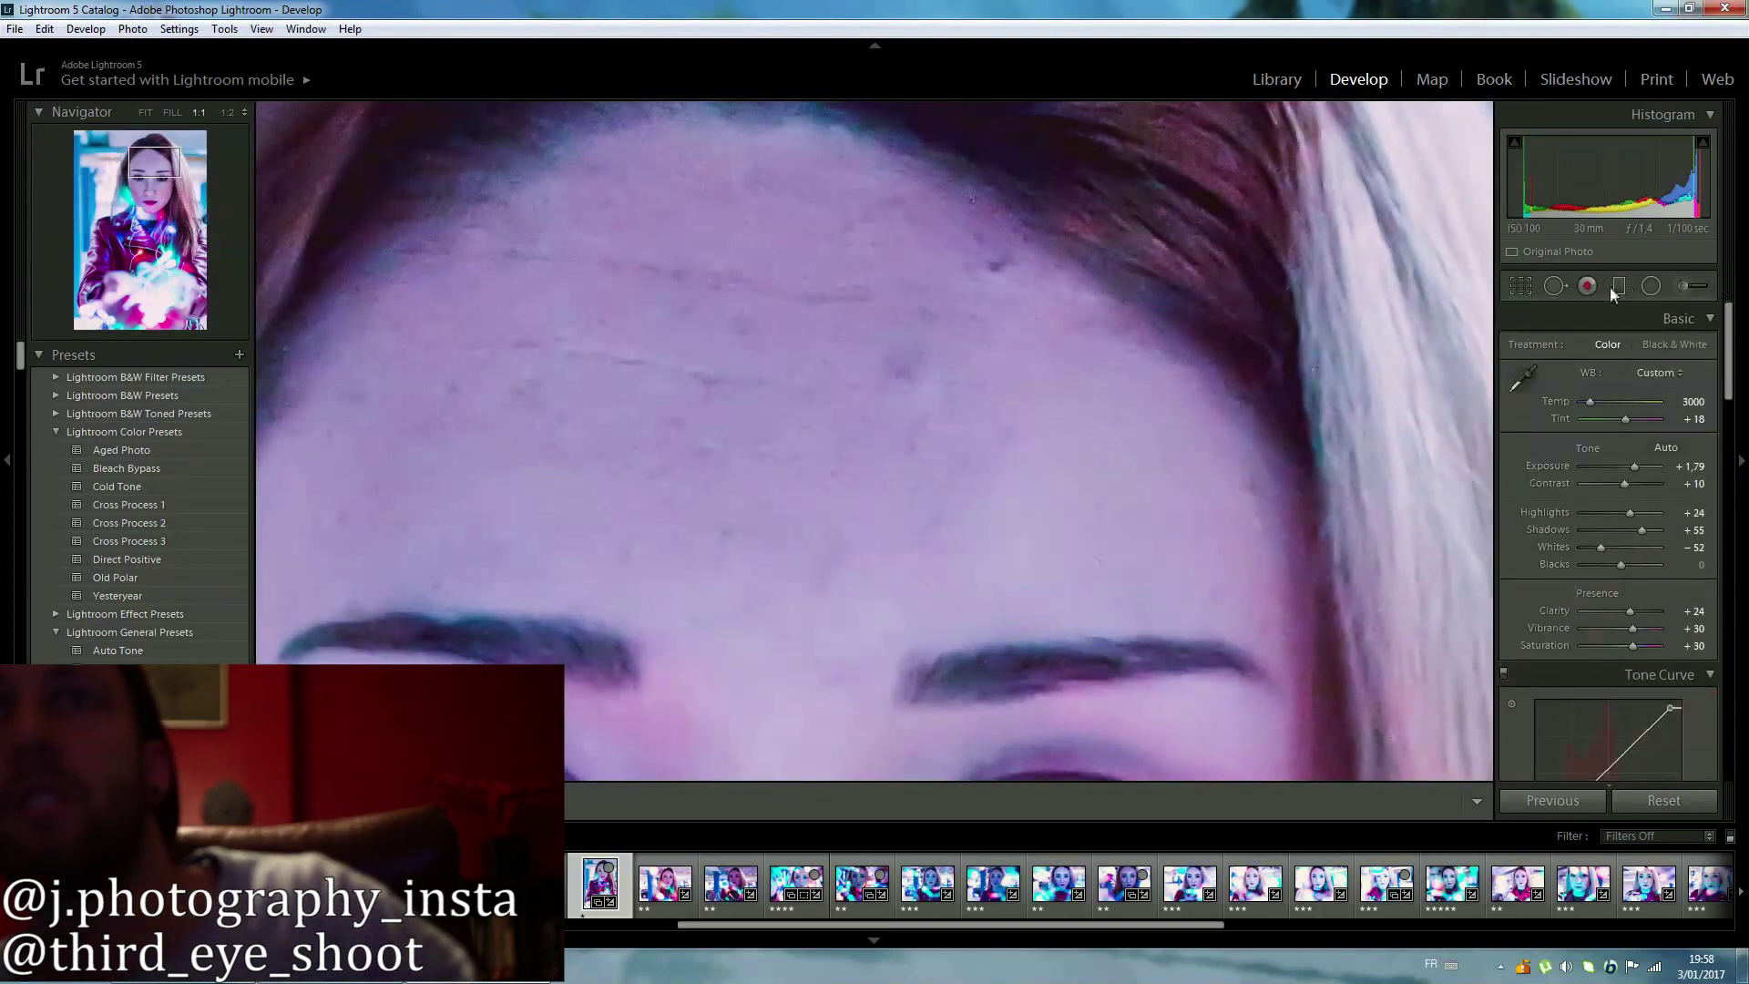
click(1555, 285)
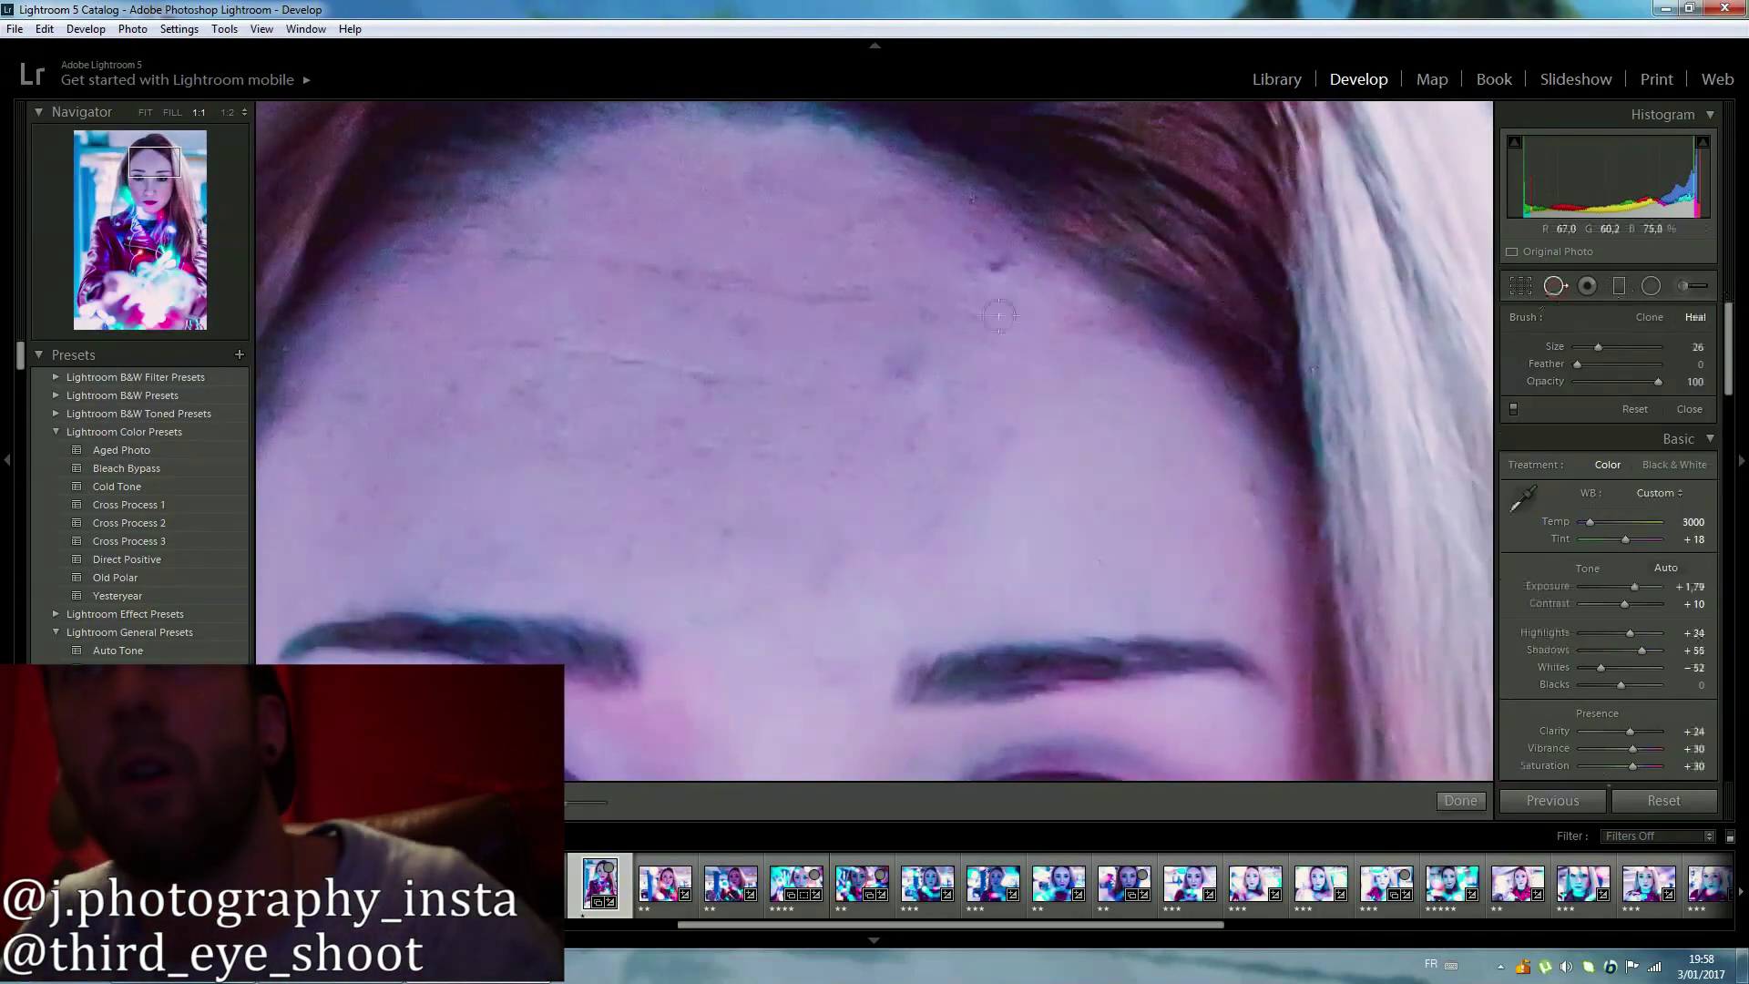
click(995, 270)
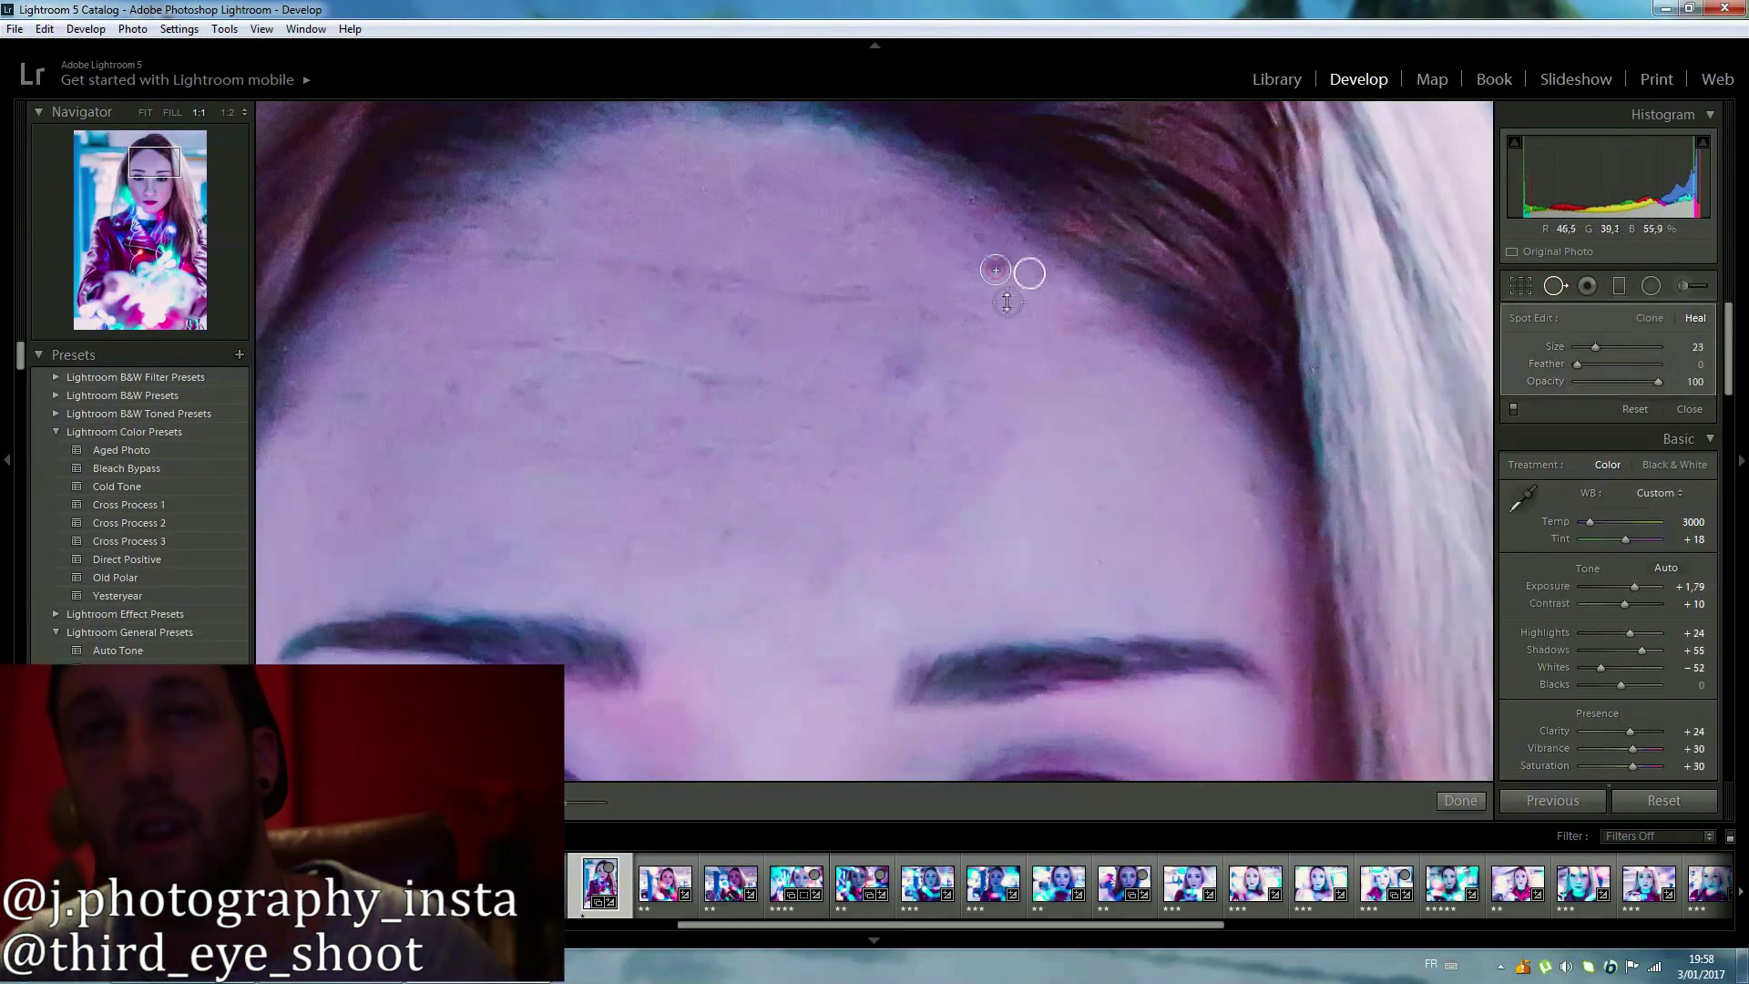
scroll(906, 380, up, 2)
click(907, 378)
click(914, 451)
click(914, 507)
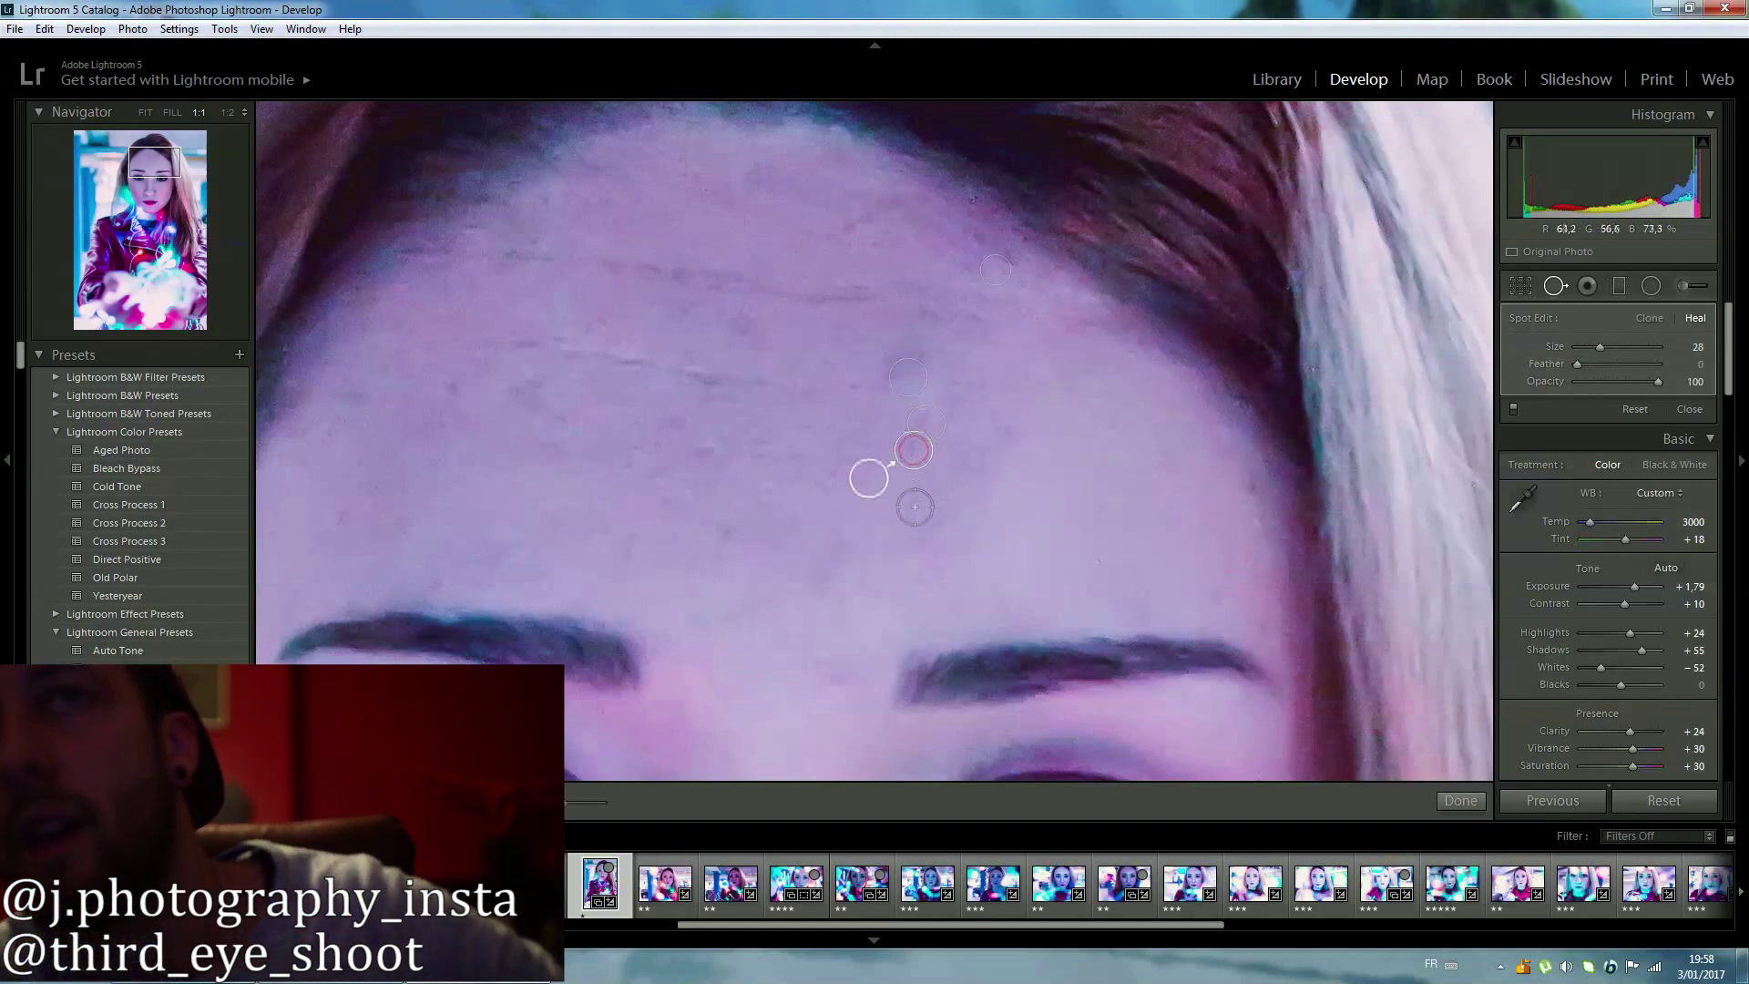
Heal the small blemishes across the image-left side and centre of the forehead at spot size 28.
click(443, 390)
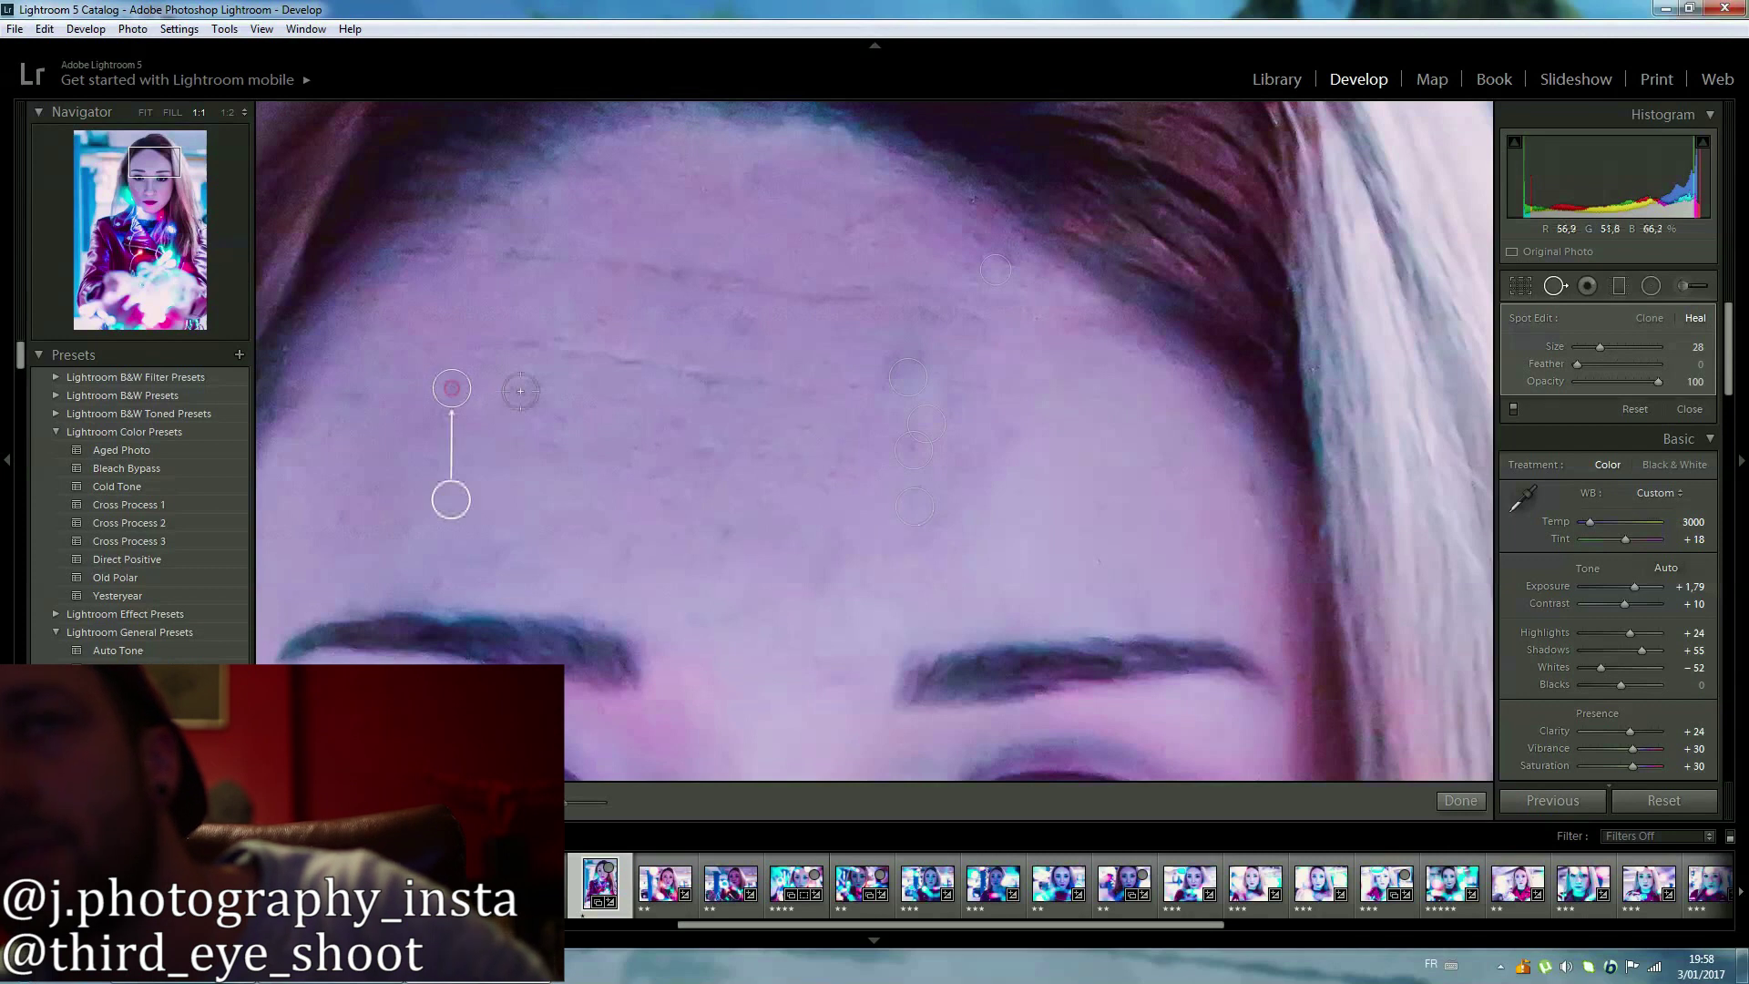
click(545, 386)
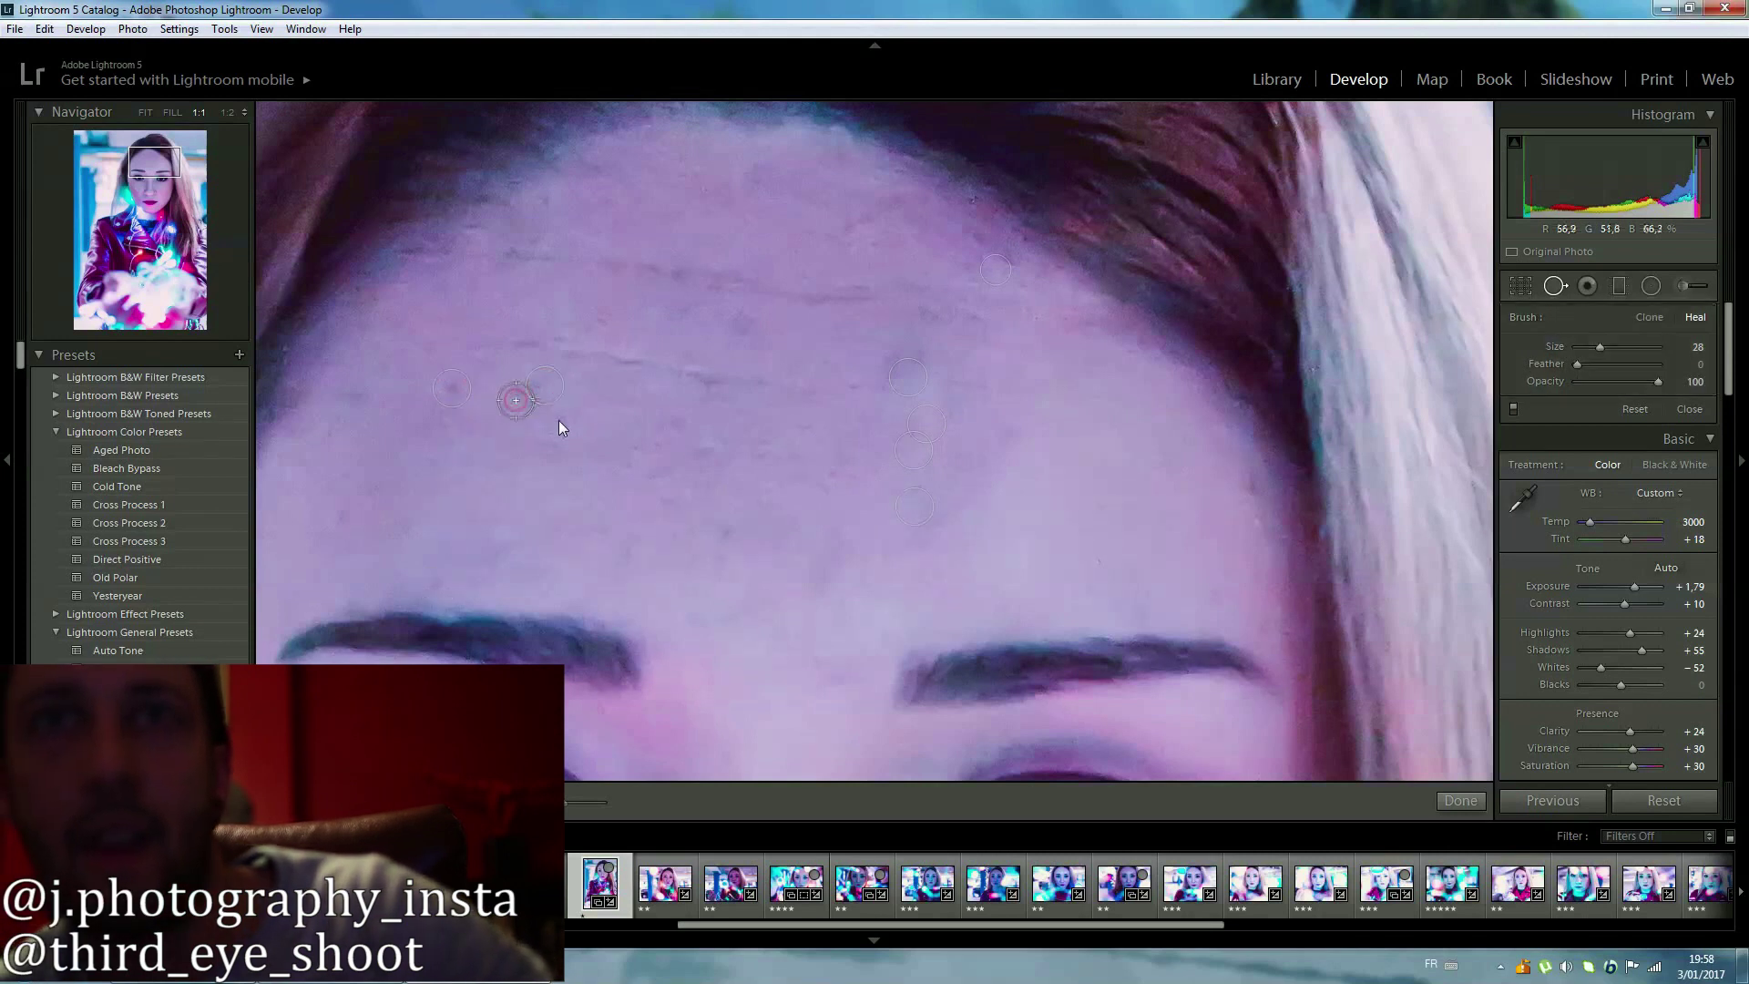
click(552, 454)
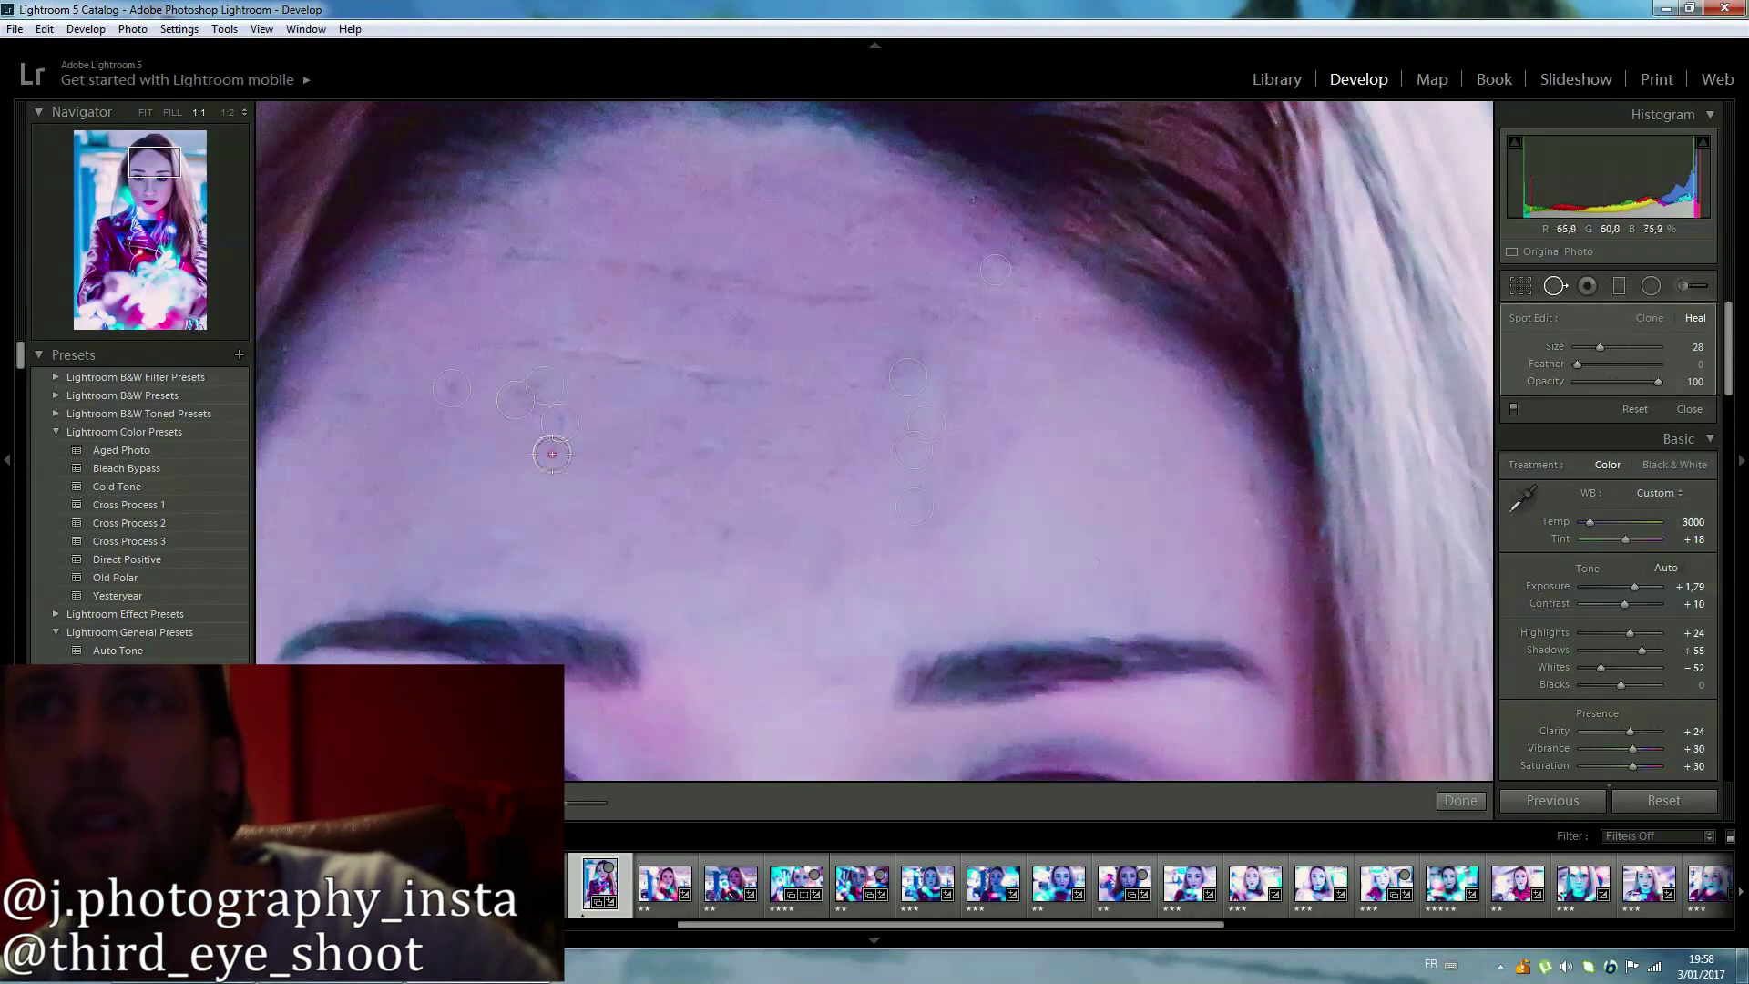
click(685, 420)
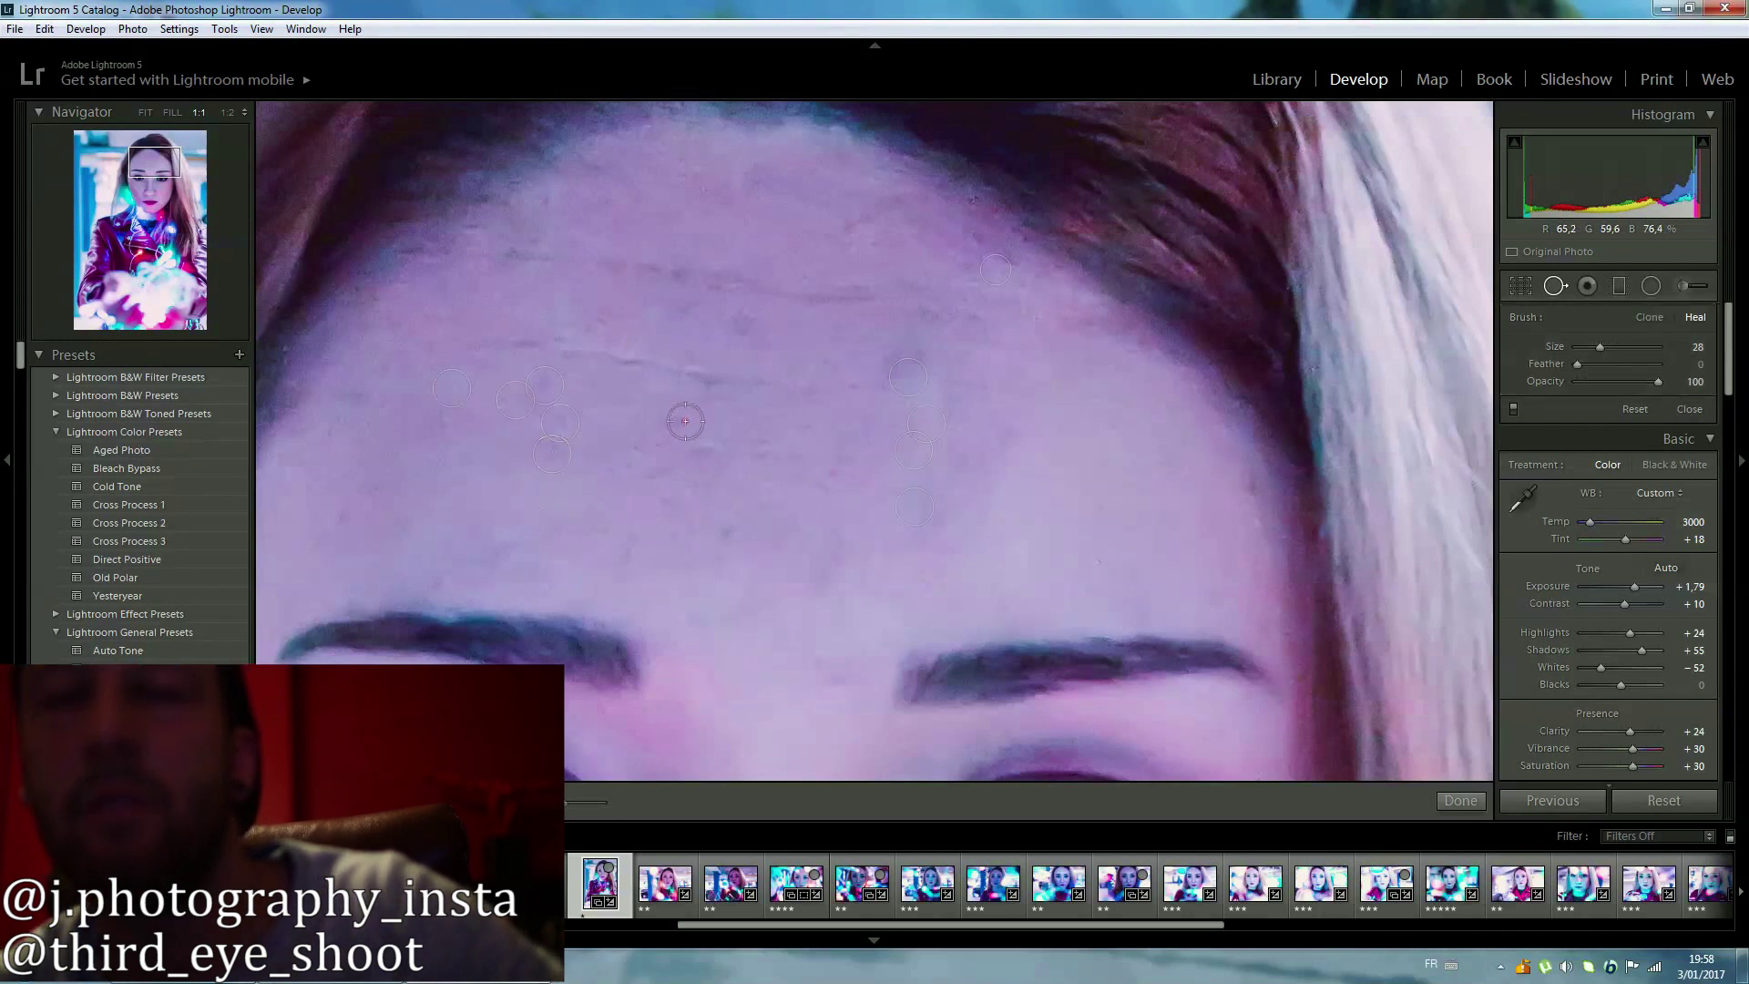
click(654, 480)
click(723, 531)
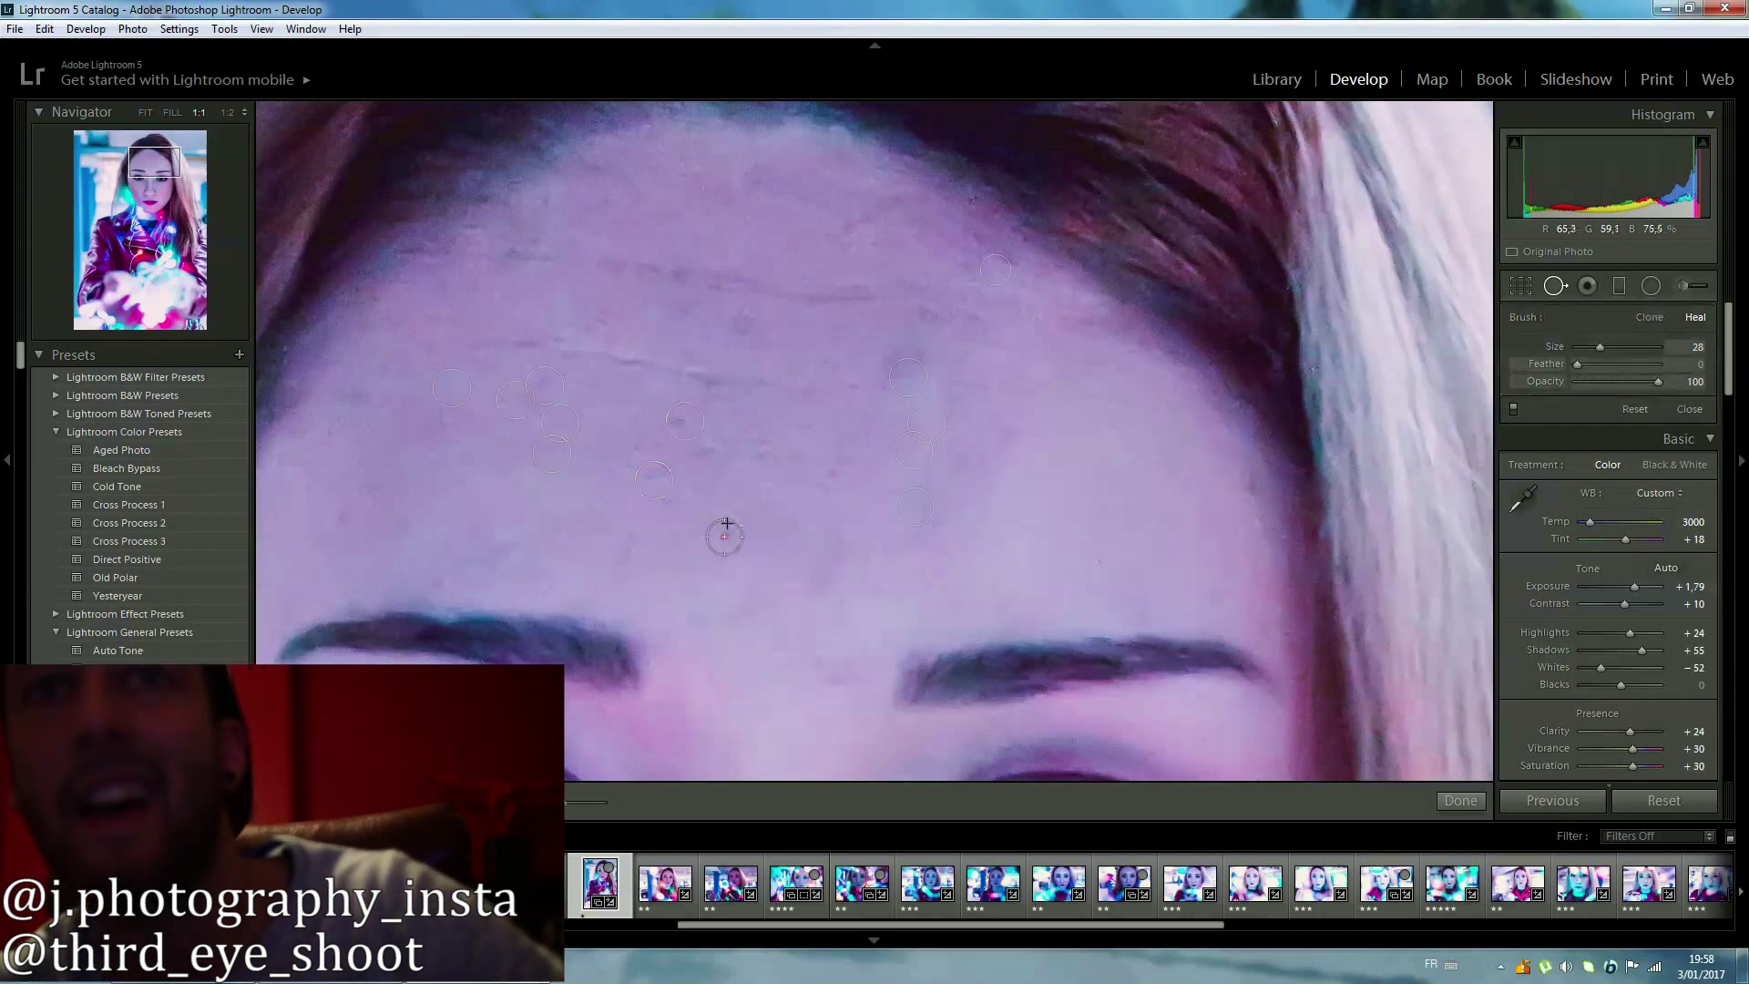
click(832, 477)
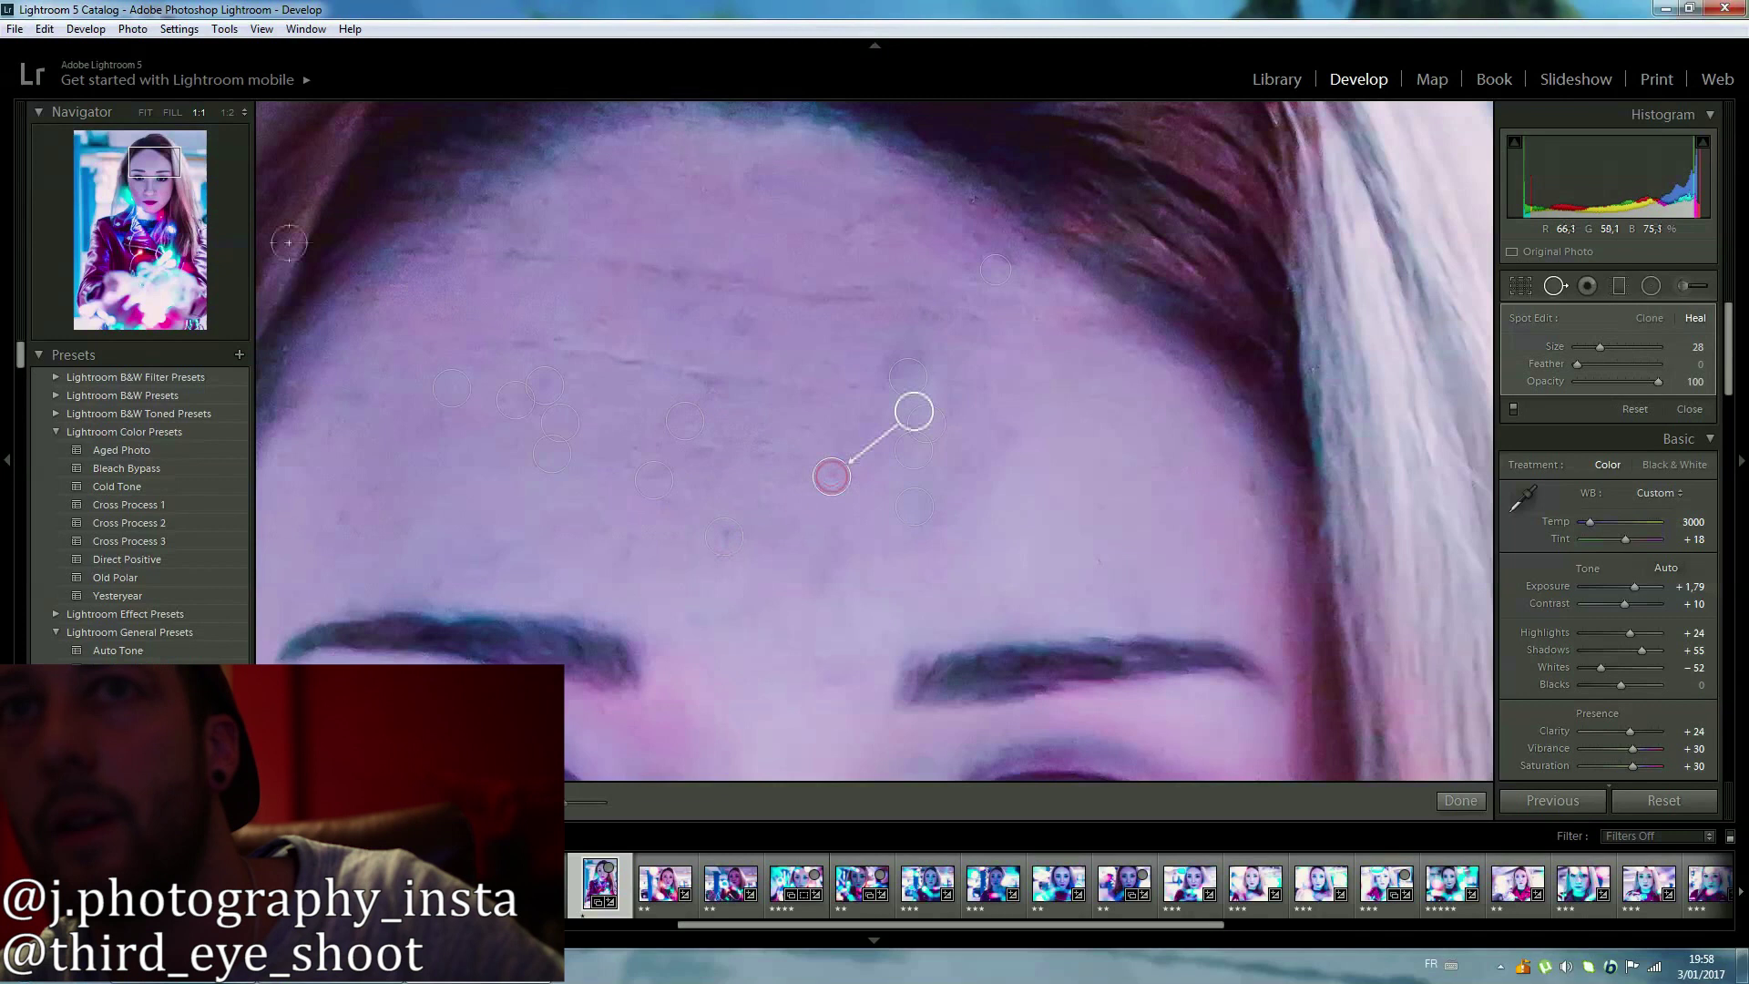
Heal the blemish on the chin at spot size 23, sampling from the clean skin just beside it, and close Spot Removal.
click(151, 185)
click(150, 196)
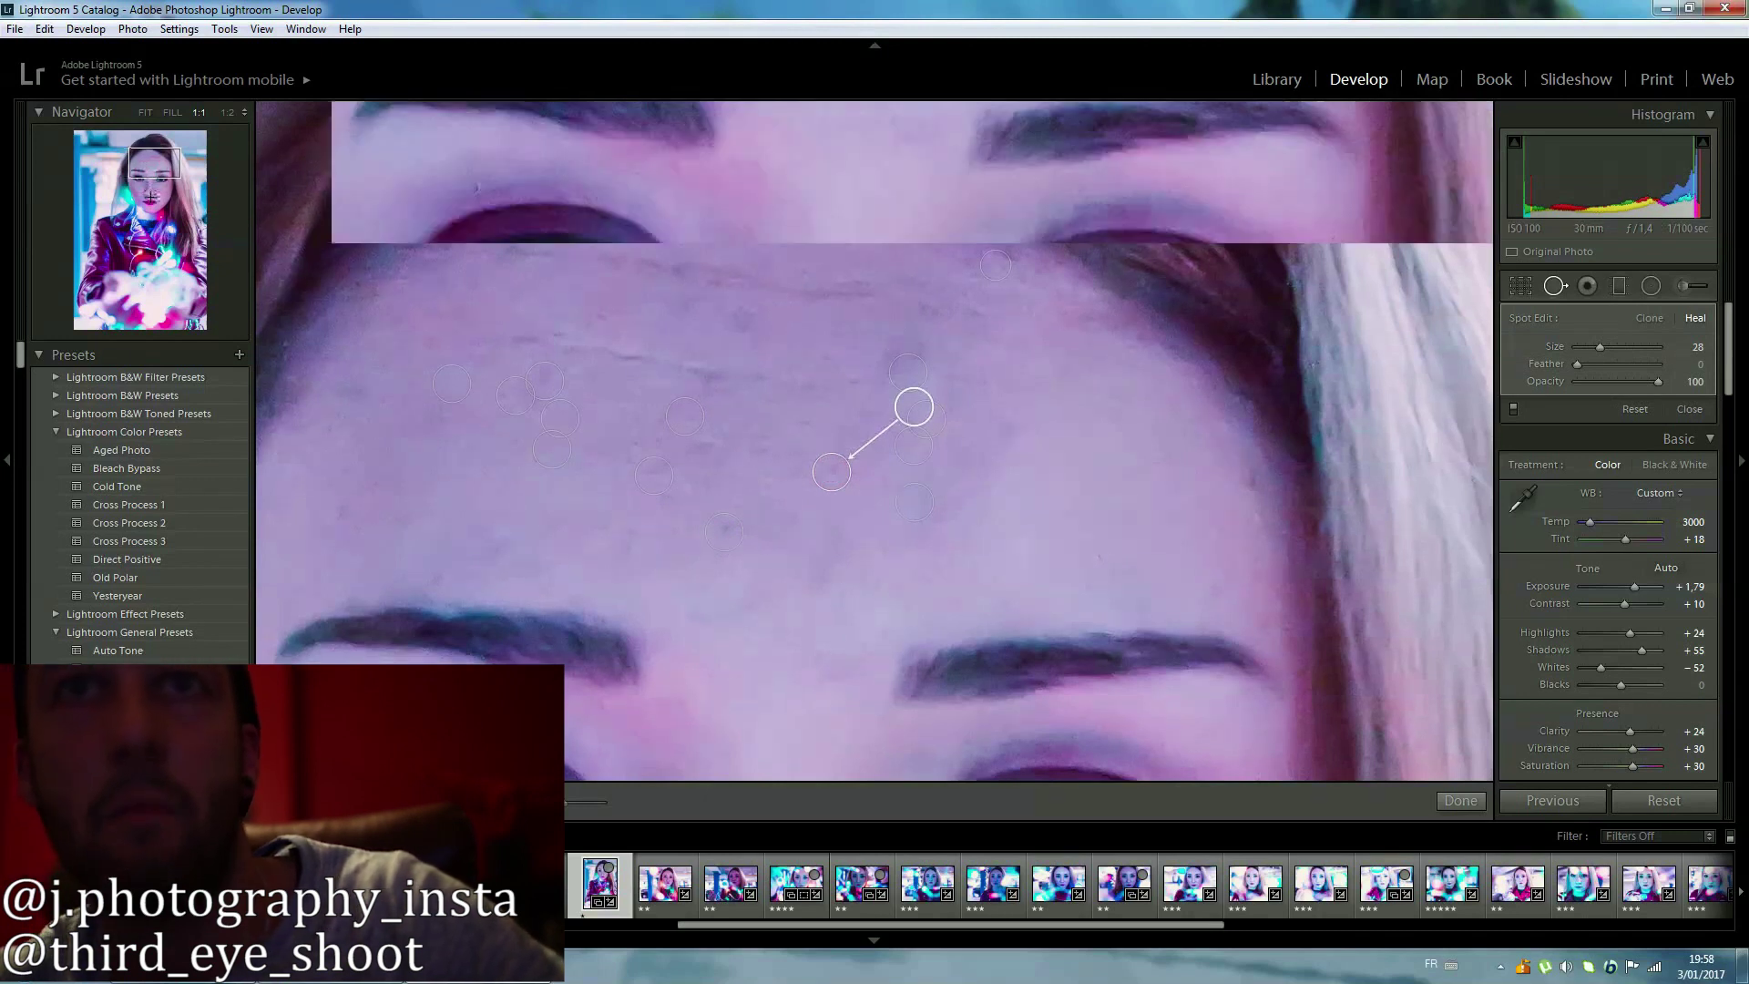
click(150, 184)
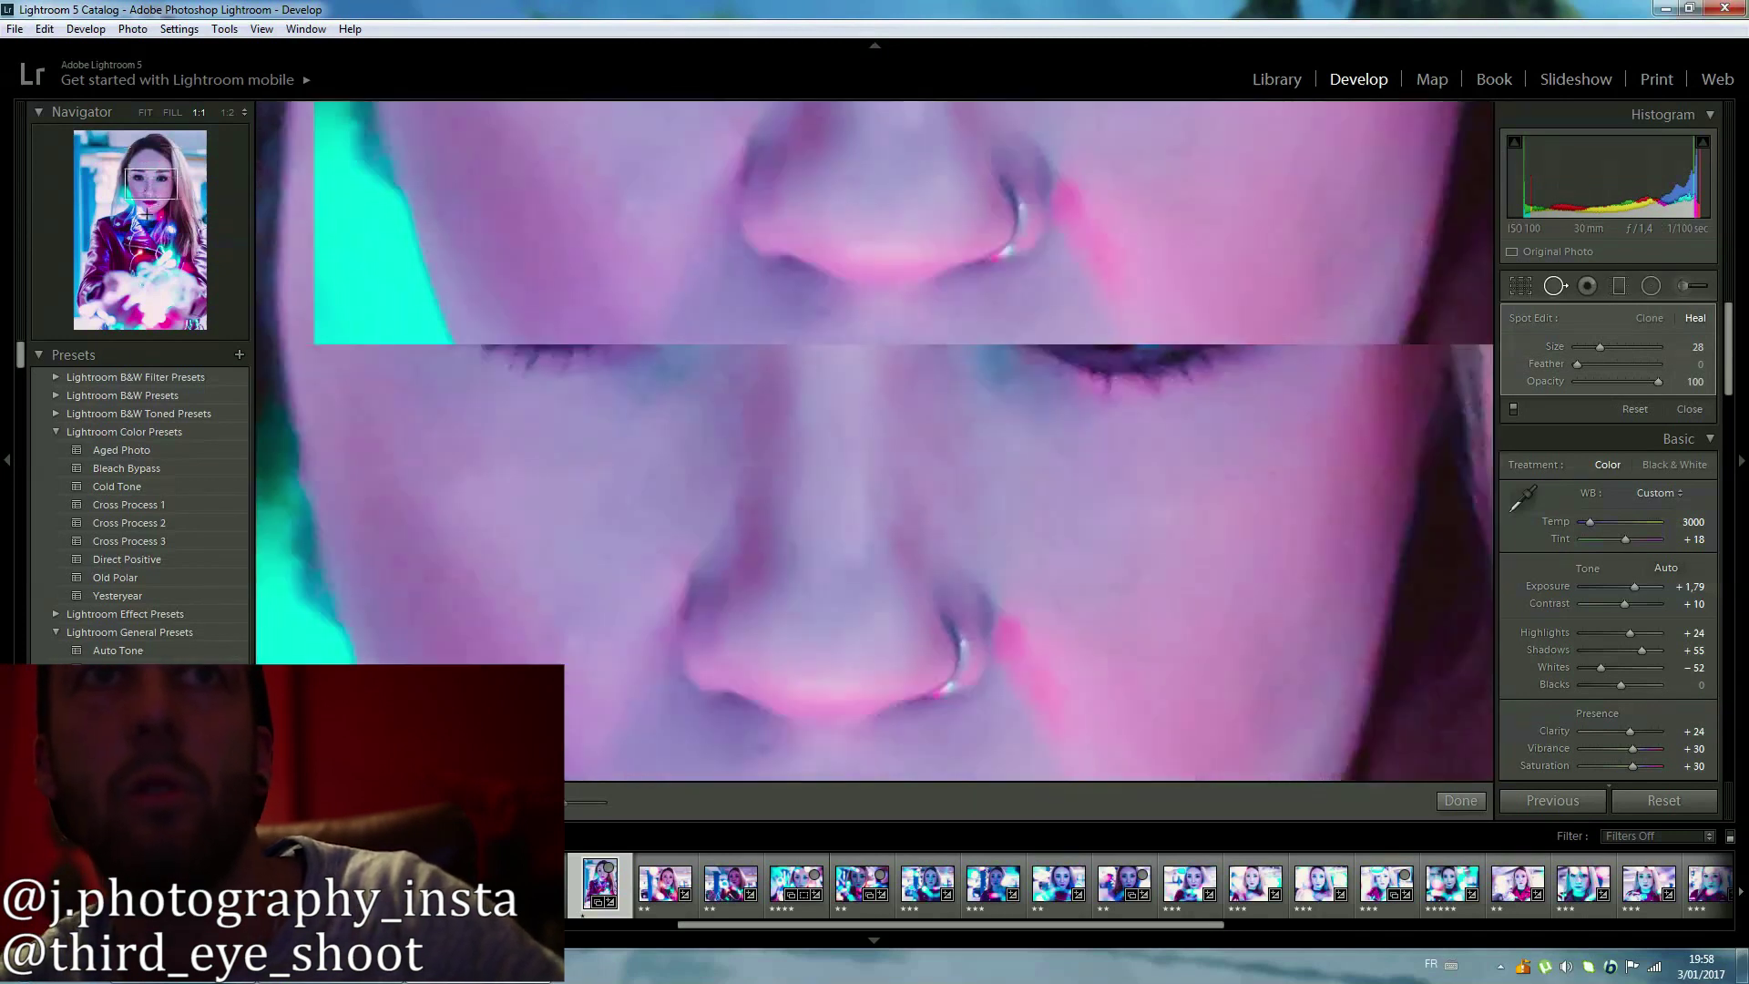
click(144, 215)
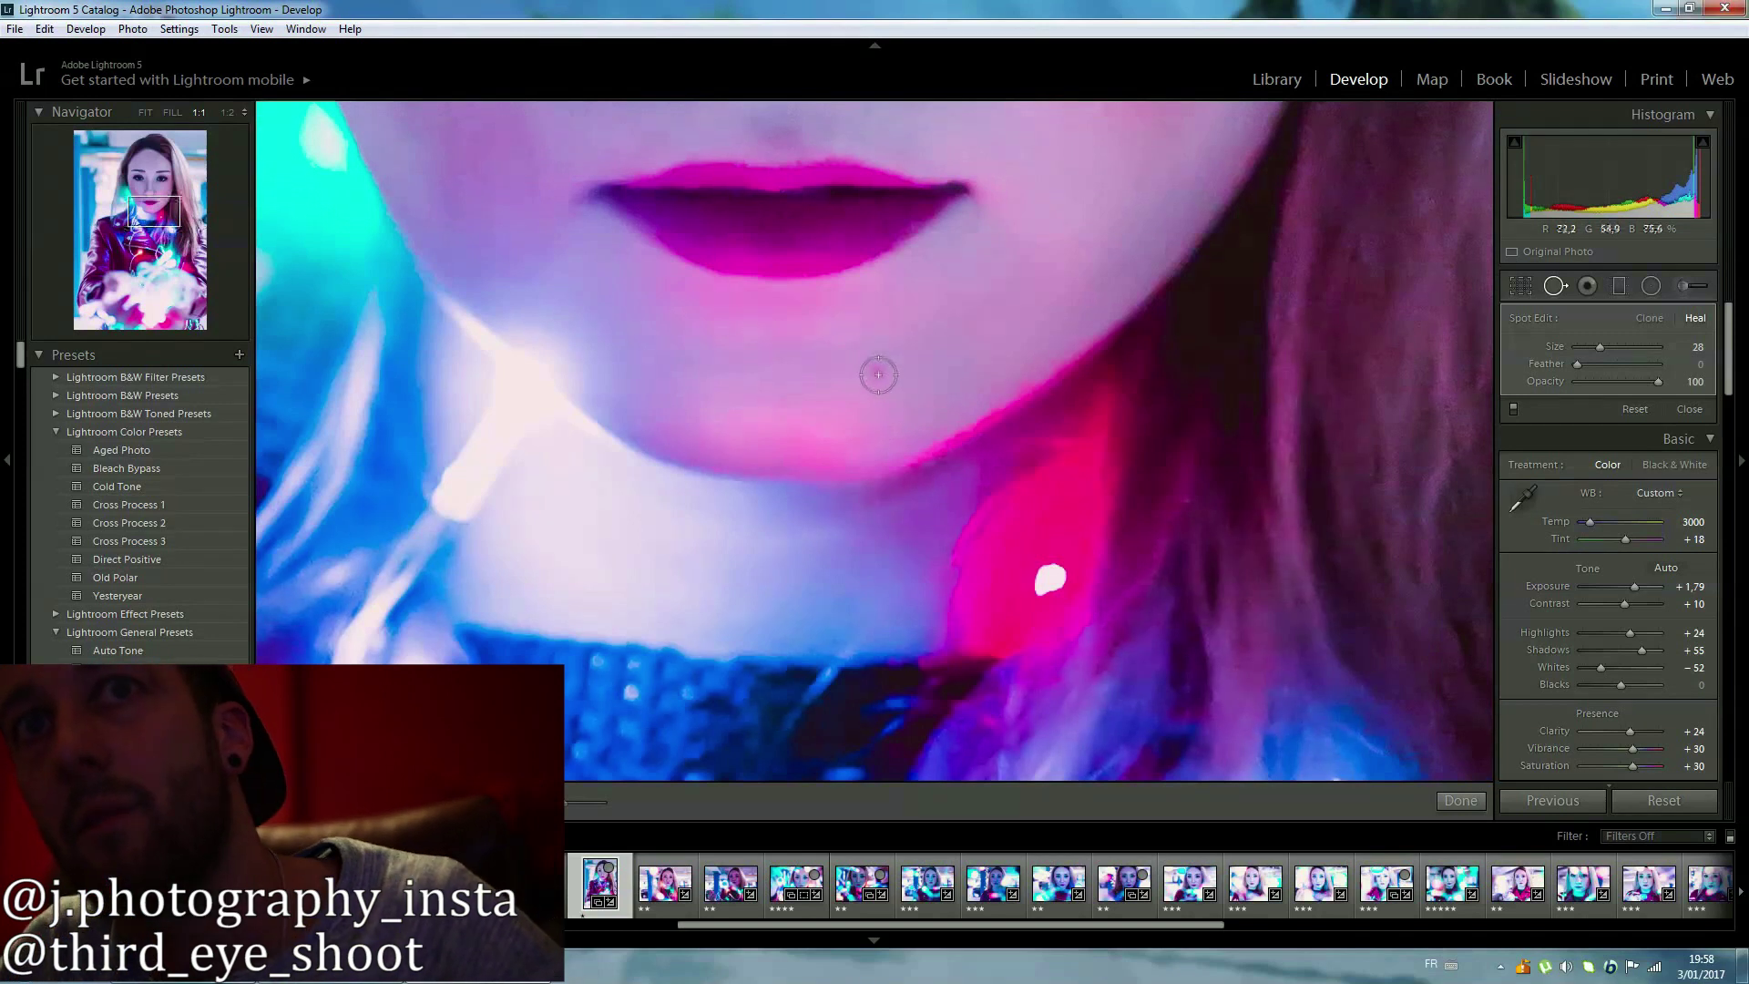
click(878, 374)
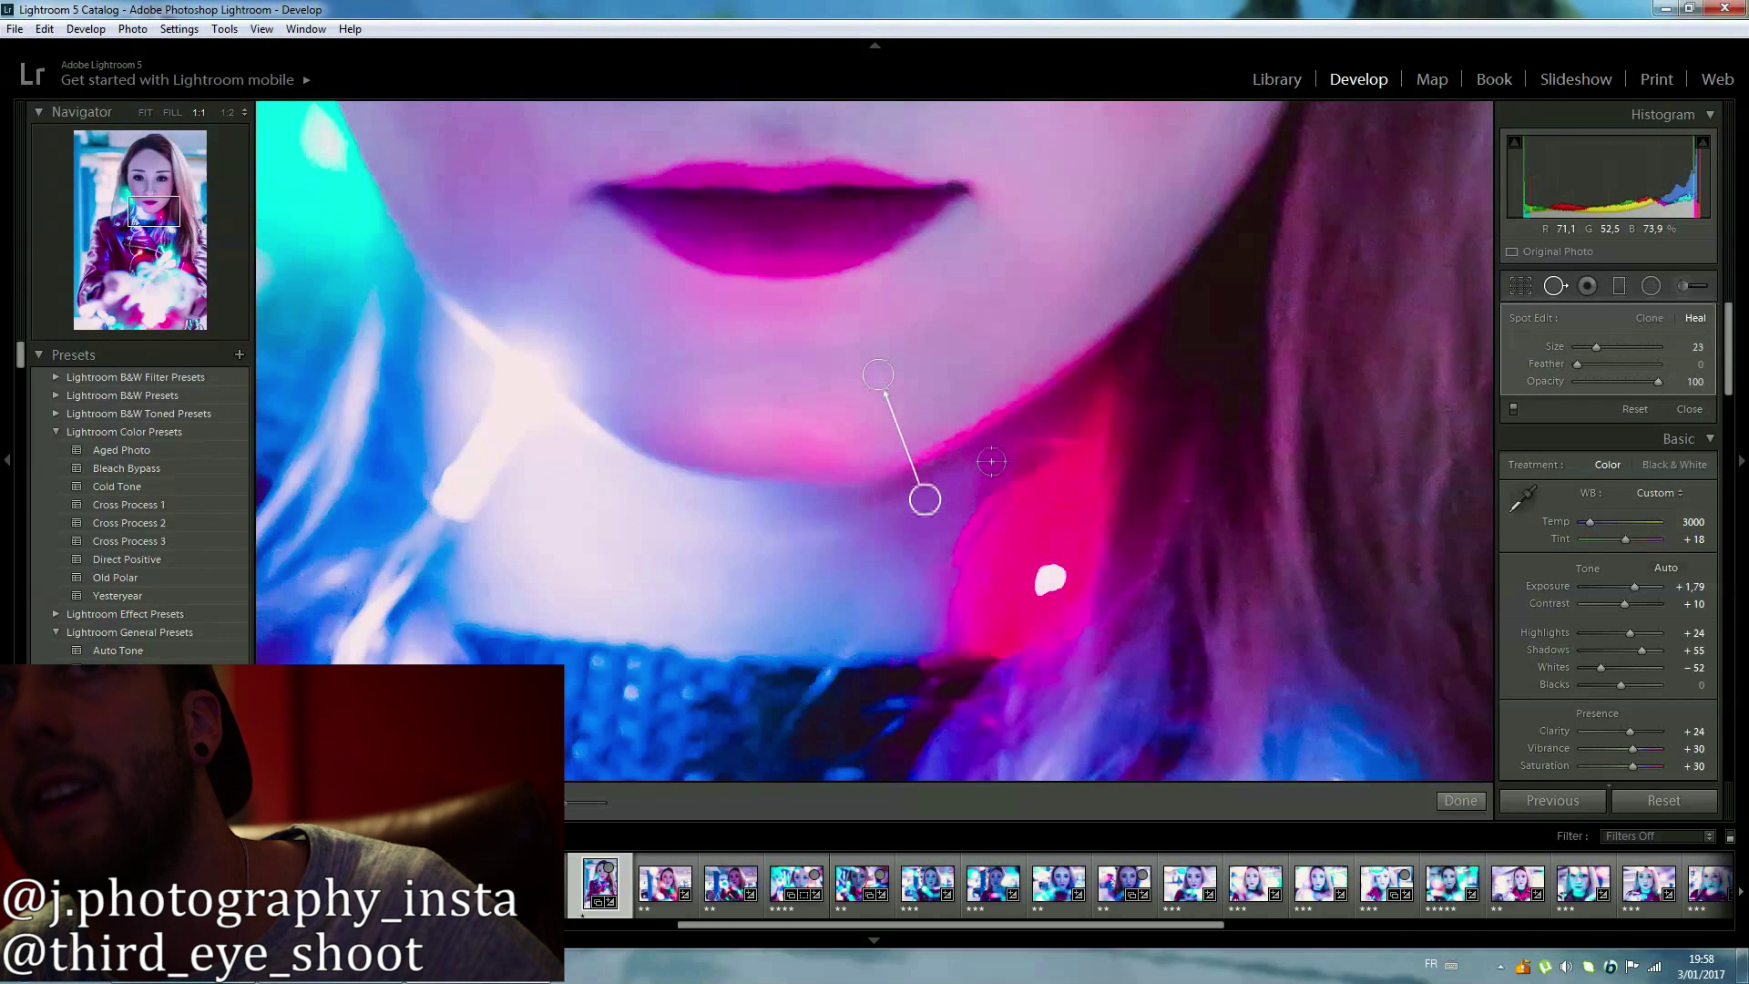
mouse_move(925, 499)
mouse_down()
mouse_move(909, 413)
mouse_move(923, 376)
mouse_up()
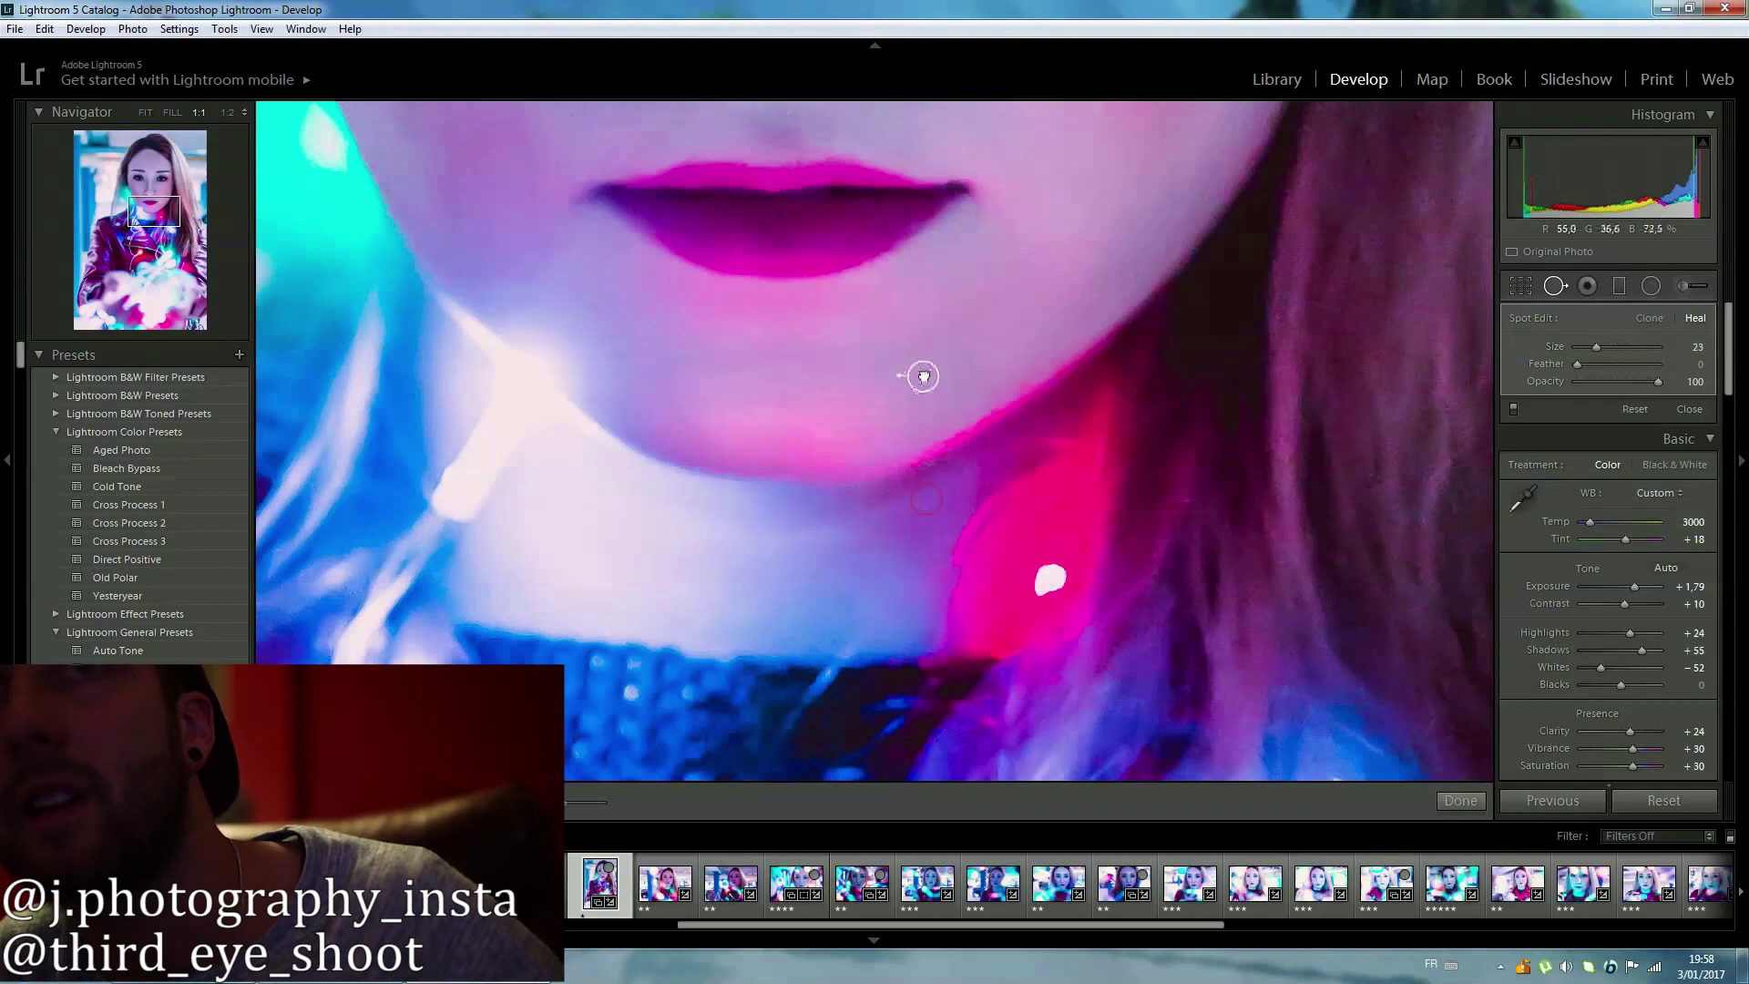
click(1564, 288)
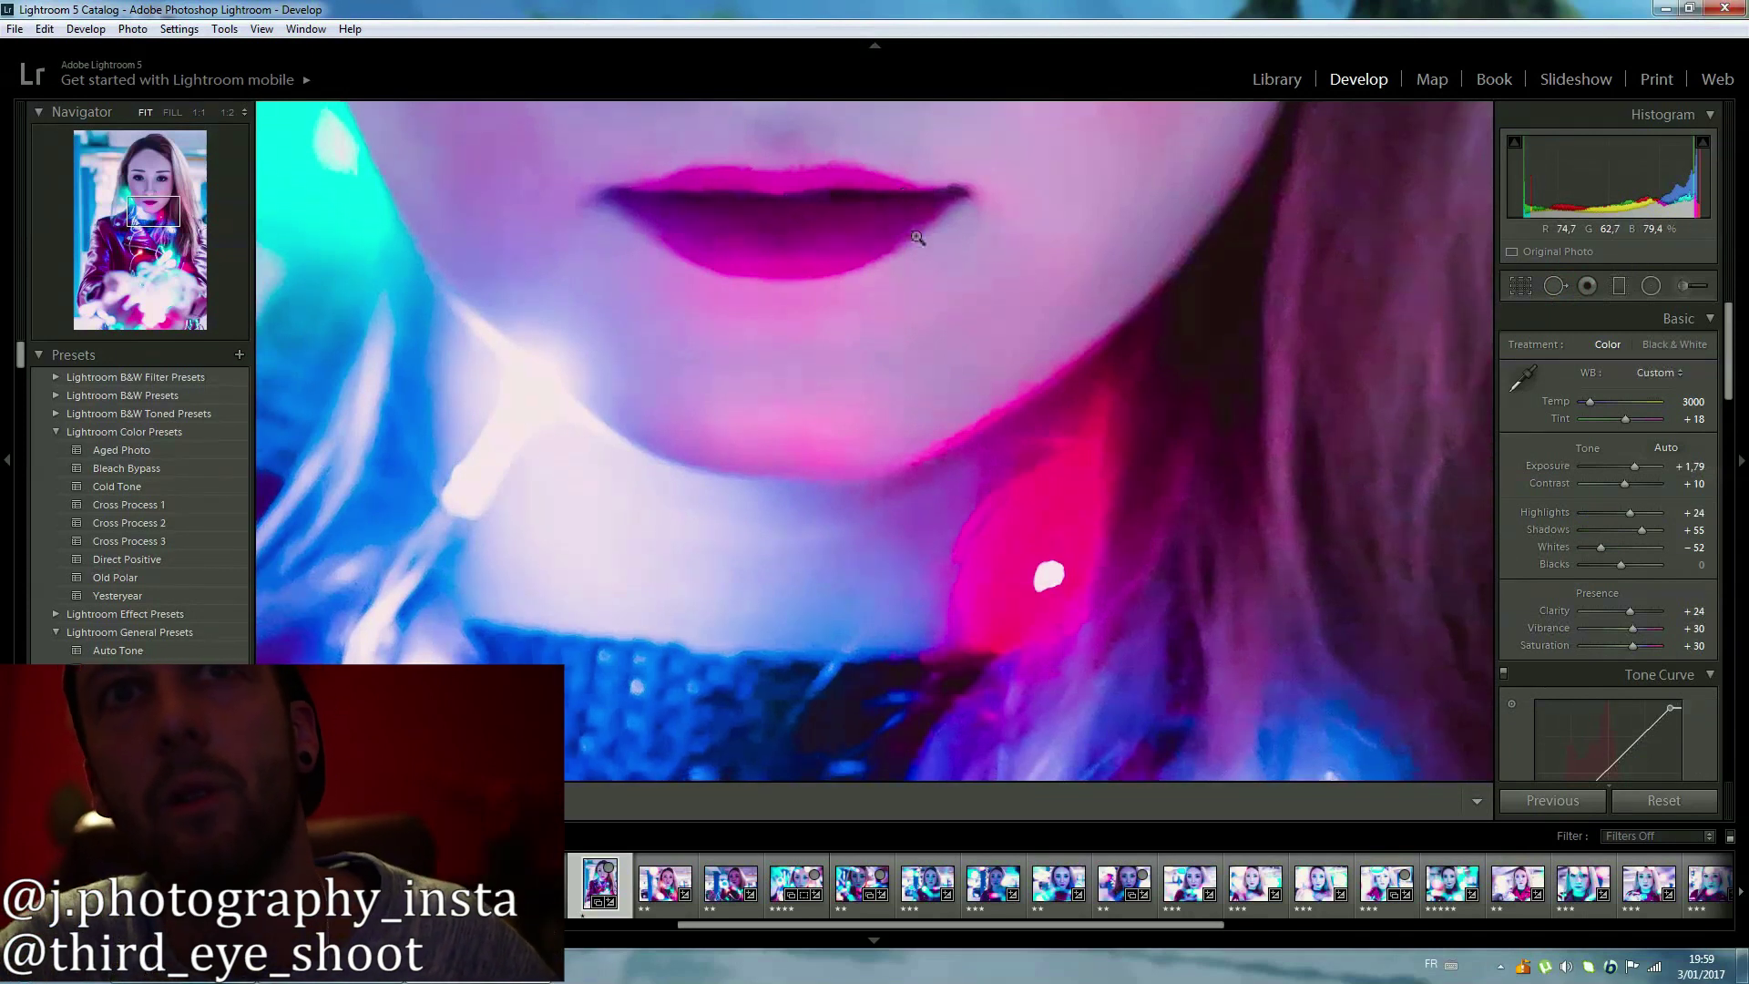
Paint an Adjustment Brush mask over both irises with brush size 7.0, Feather 31 and Flow 41.
click(918, 238)
click(903, 244)
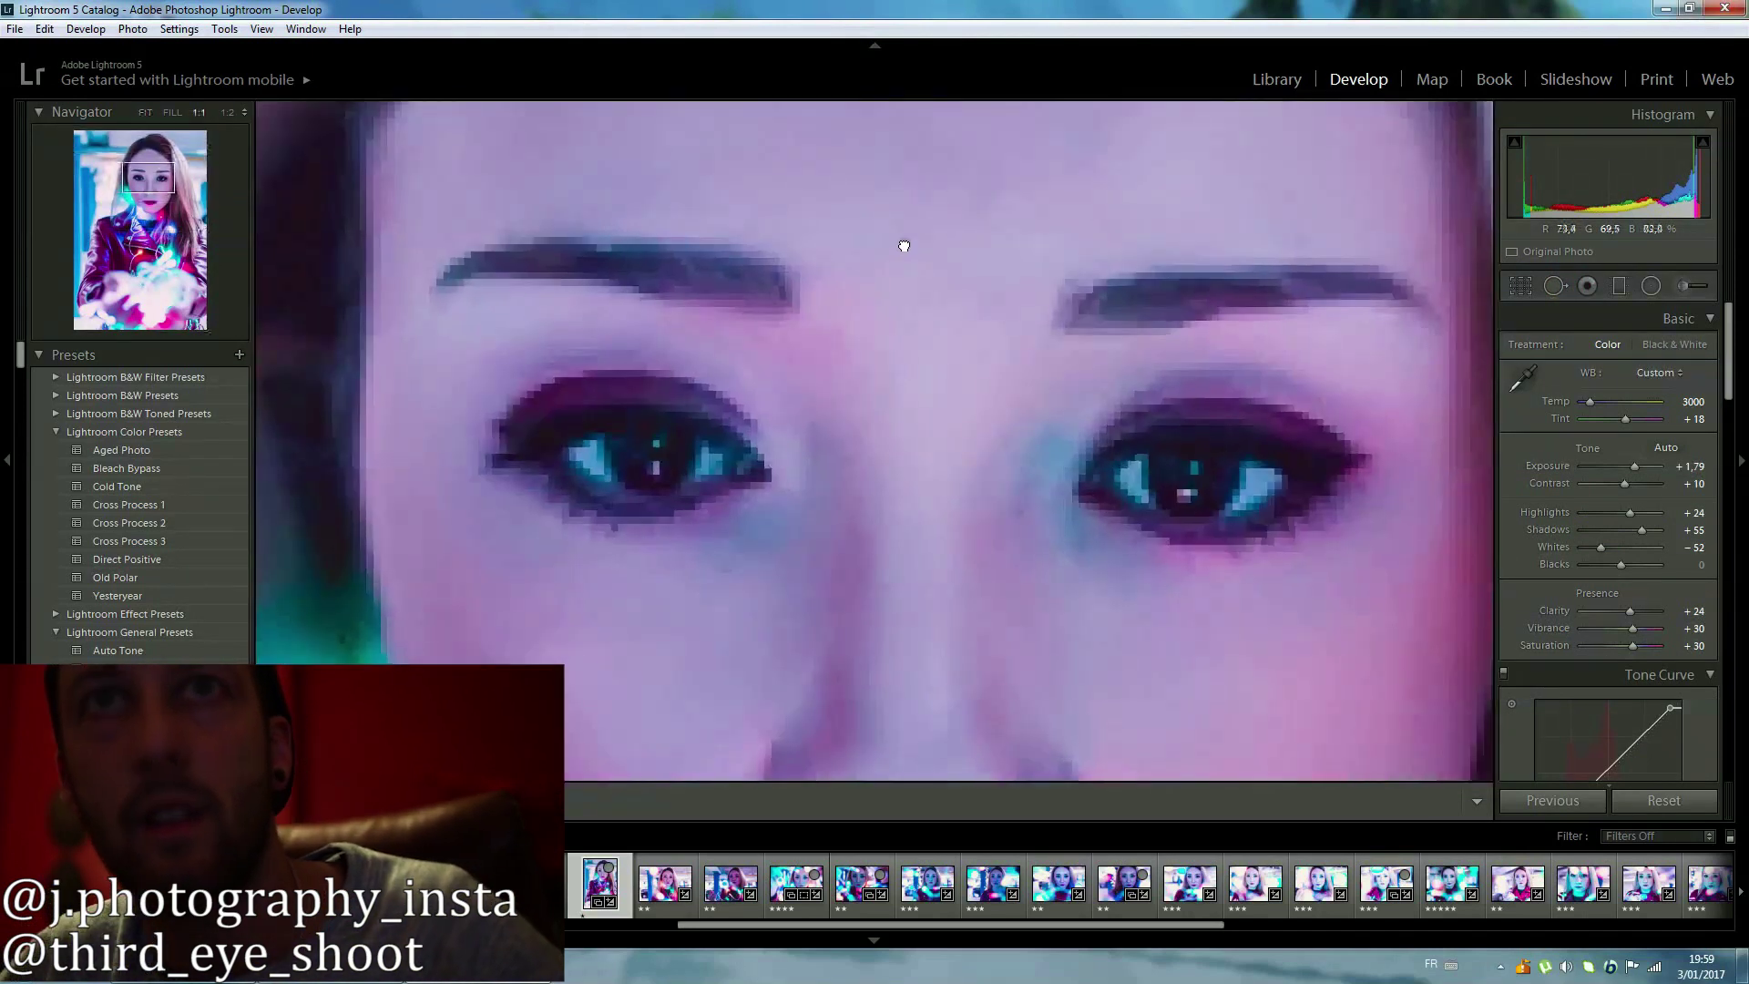
click(1684, 286)
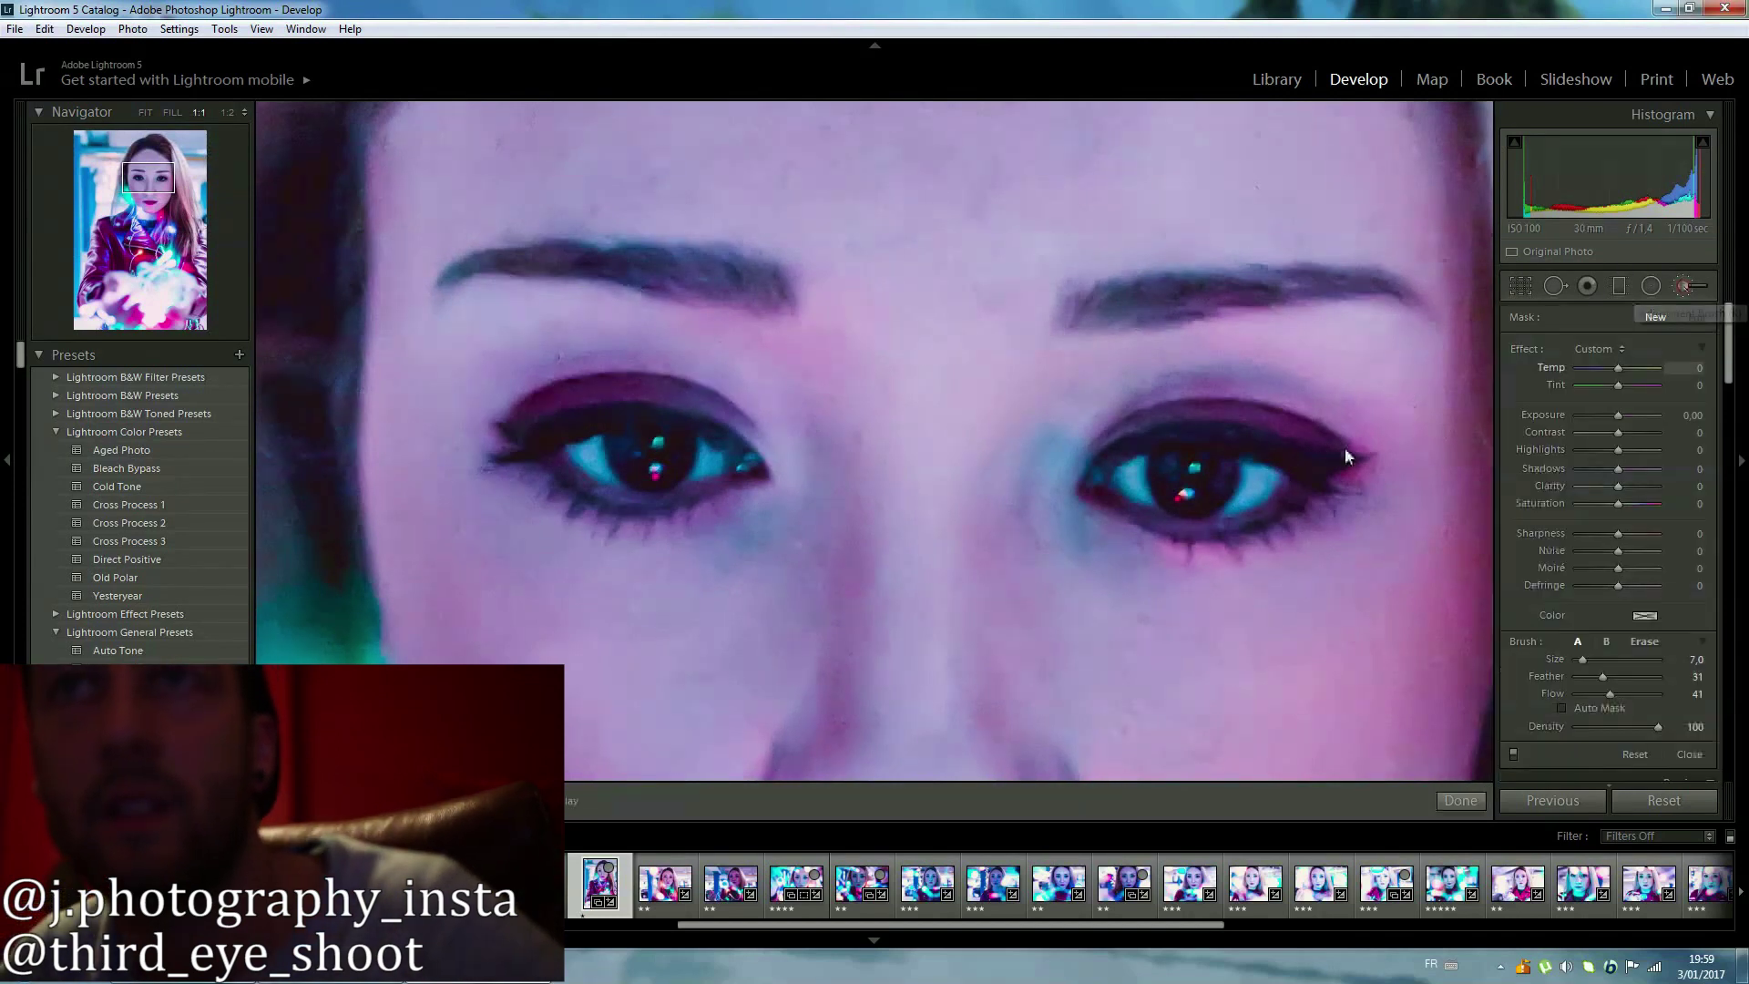
click(1191, 470)
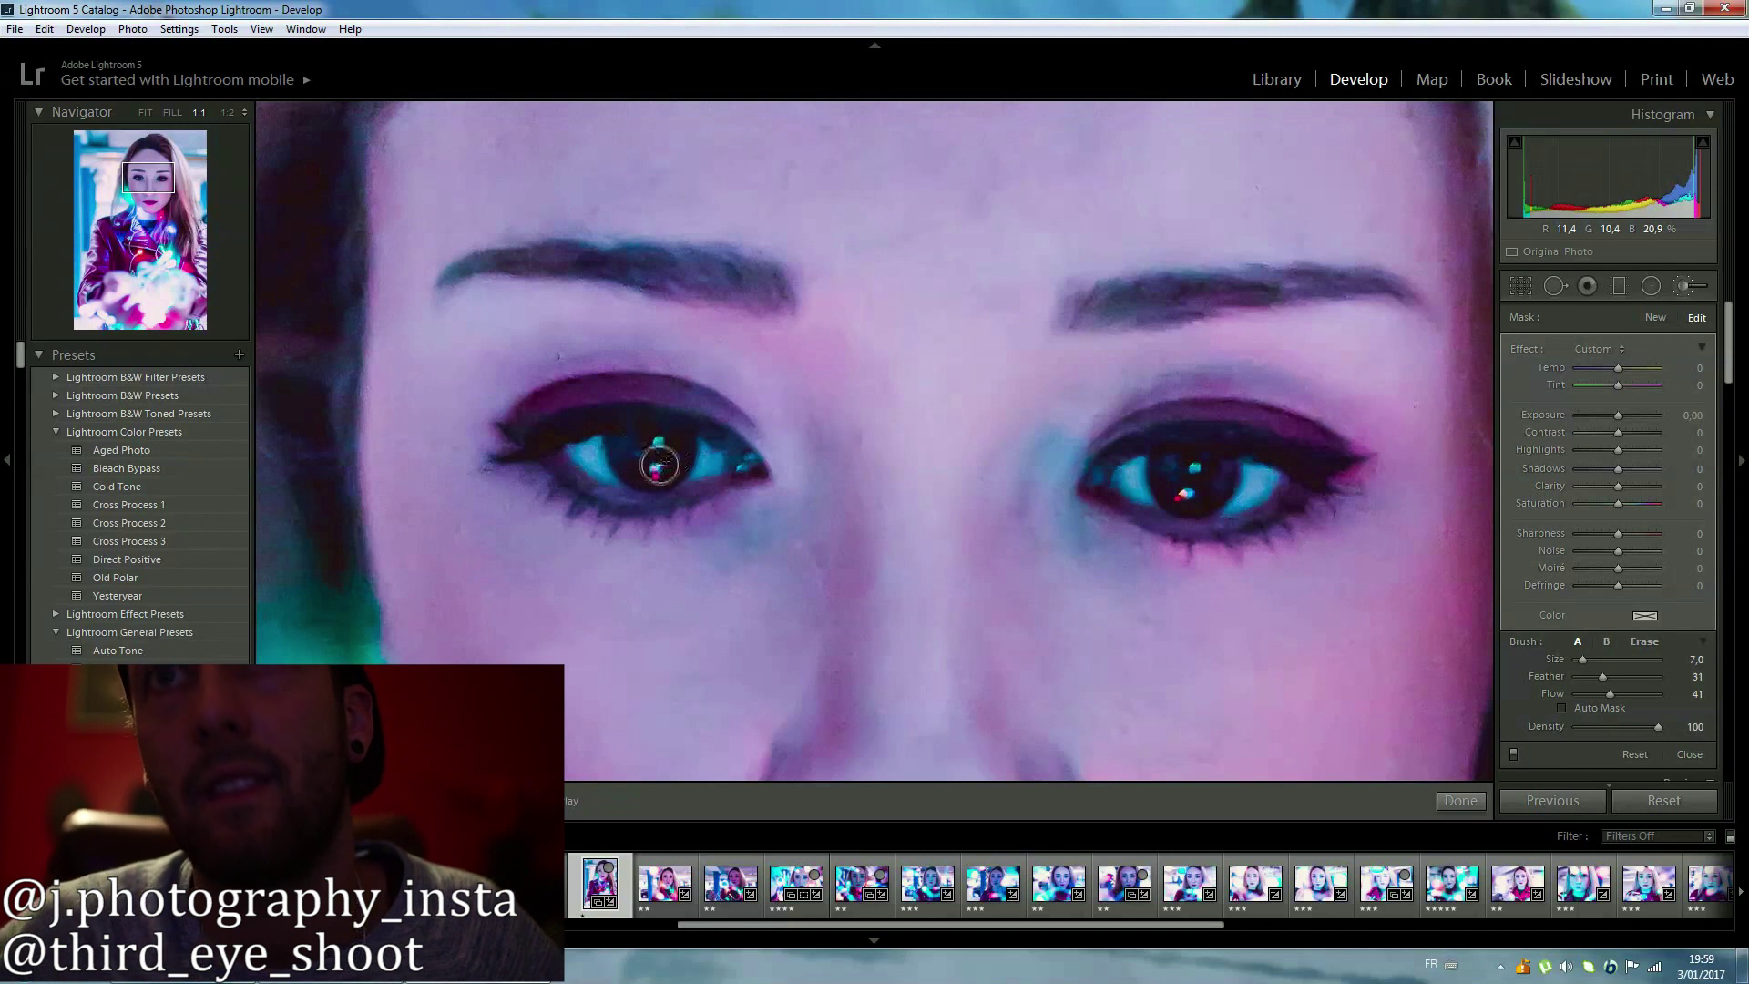
mouse_move(656, 446)
mouse_down()
mouse_move(637, 461)
mouse_move(672, 456)
mouse_up()
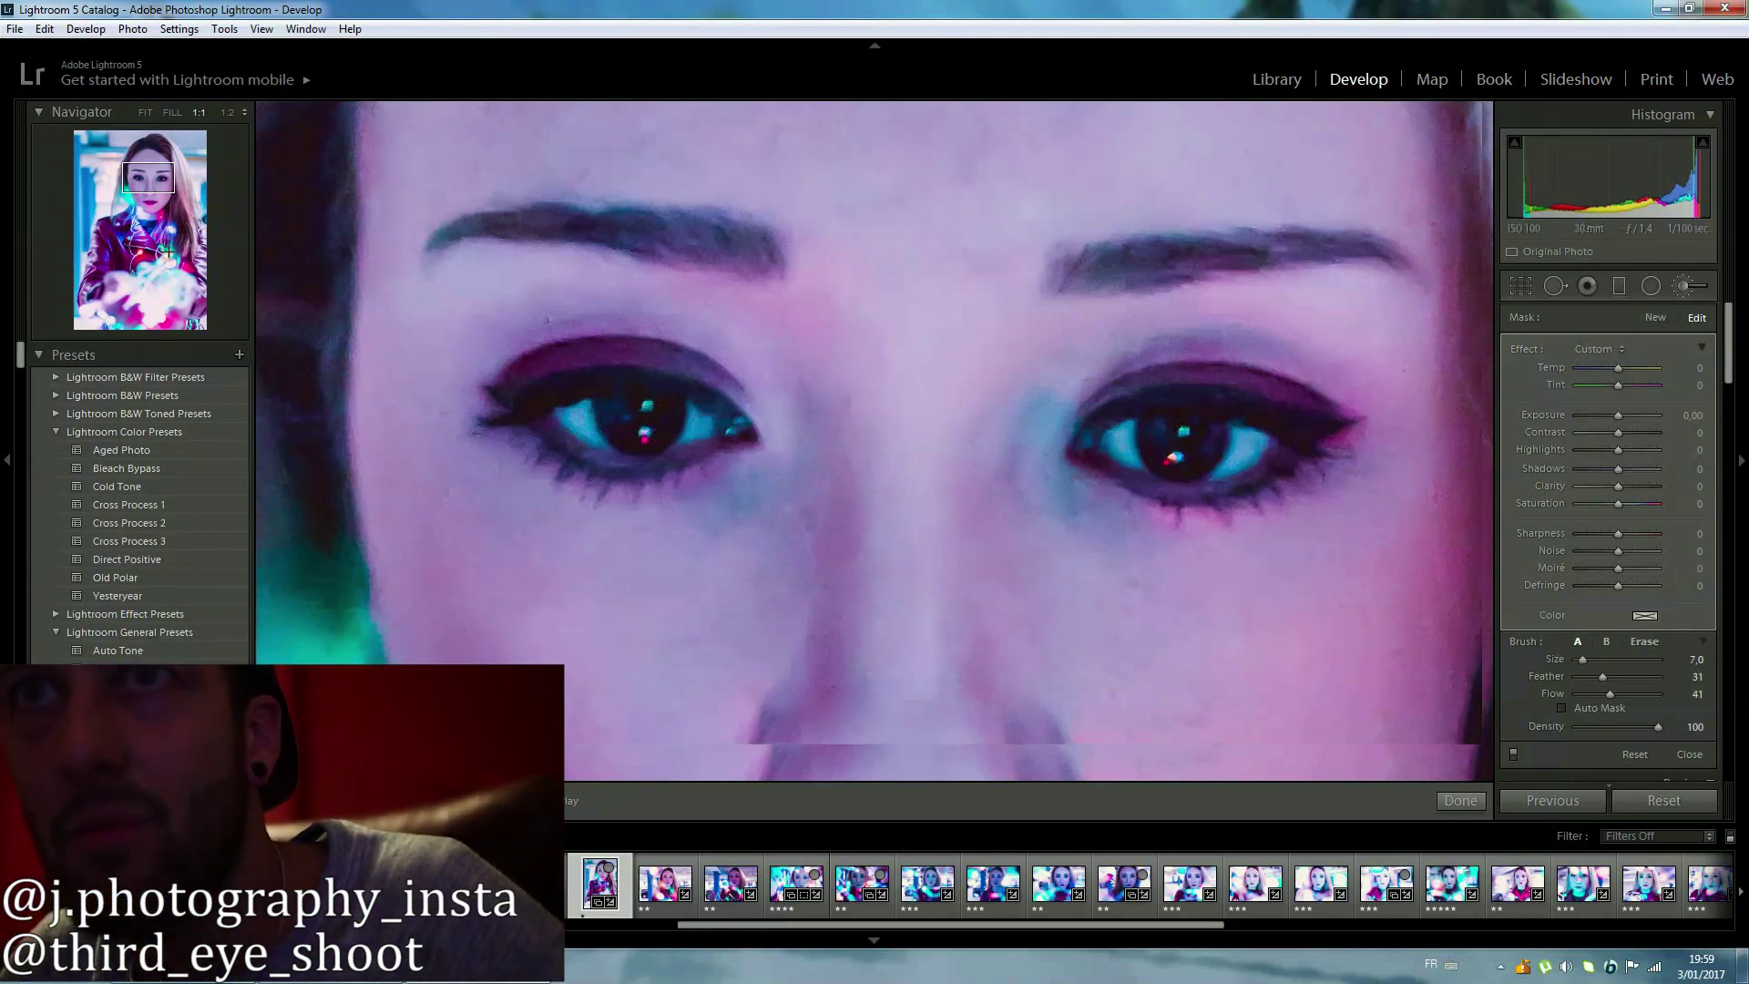
Set the eye mask's Exposure to 0.97, Contrast and Highlights to 29, Shadows, Clarity and Sharpness to 26, and Saturation to 24.
key(z)
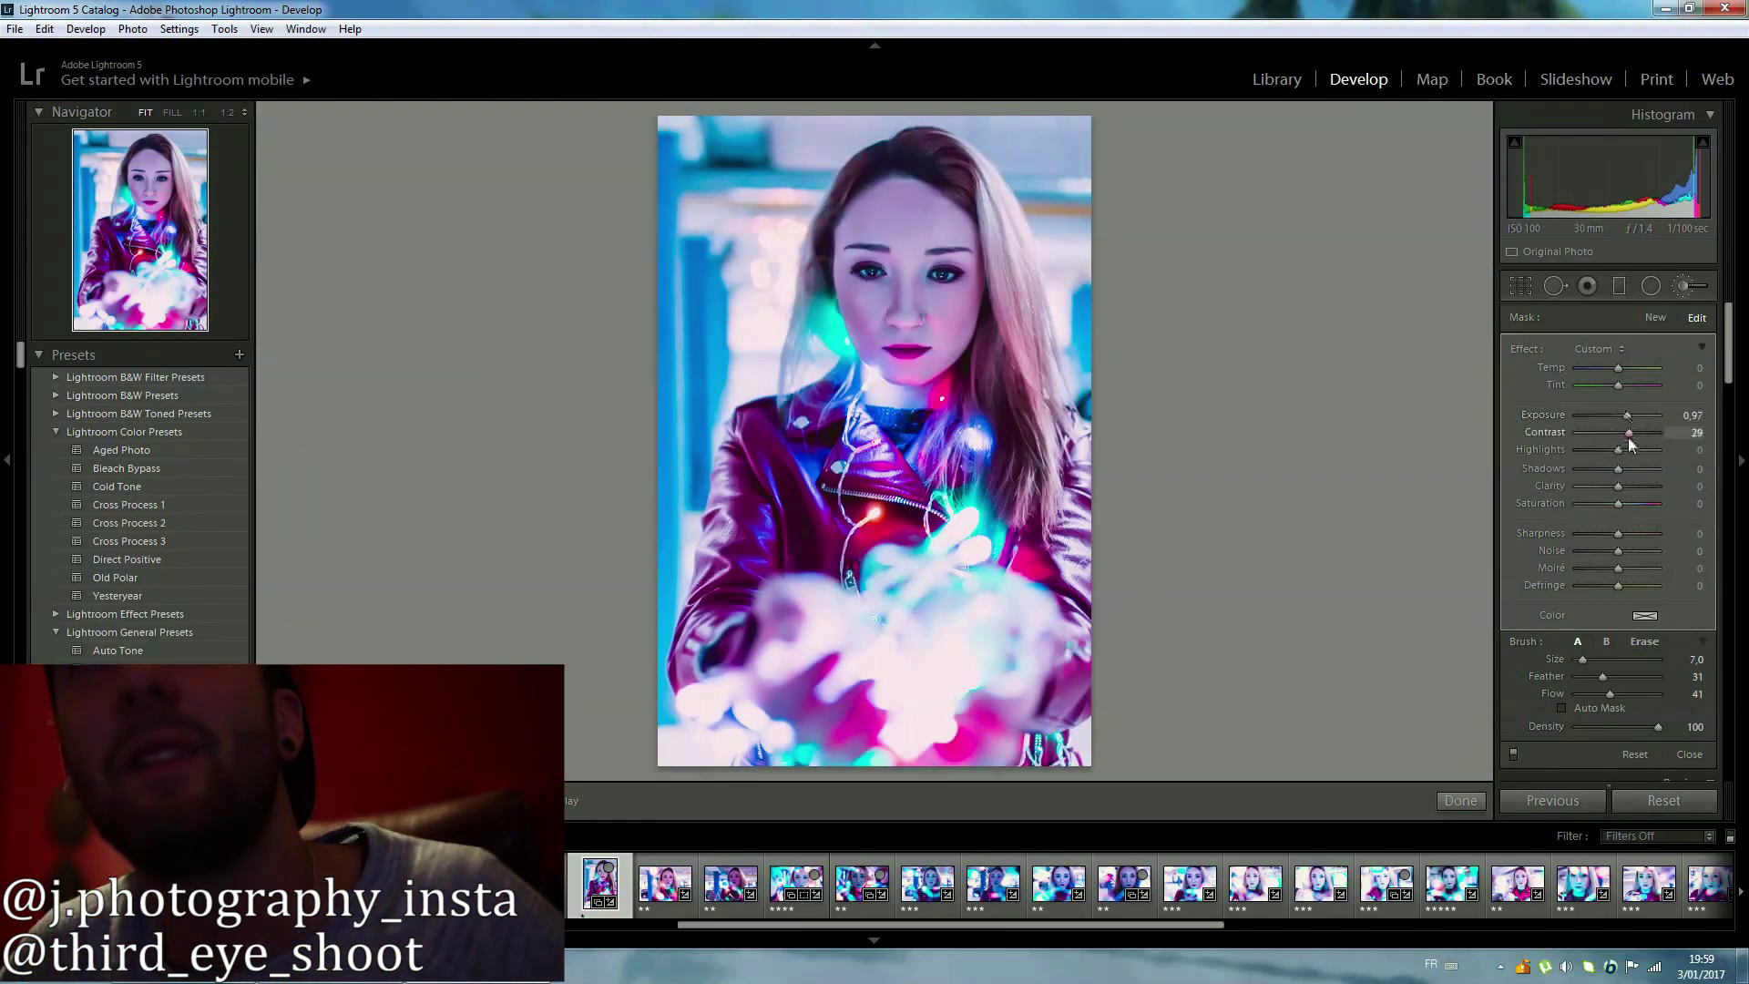
click(1629, 468)
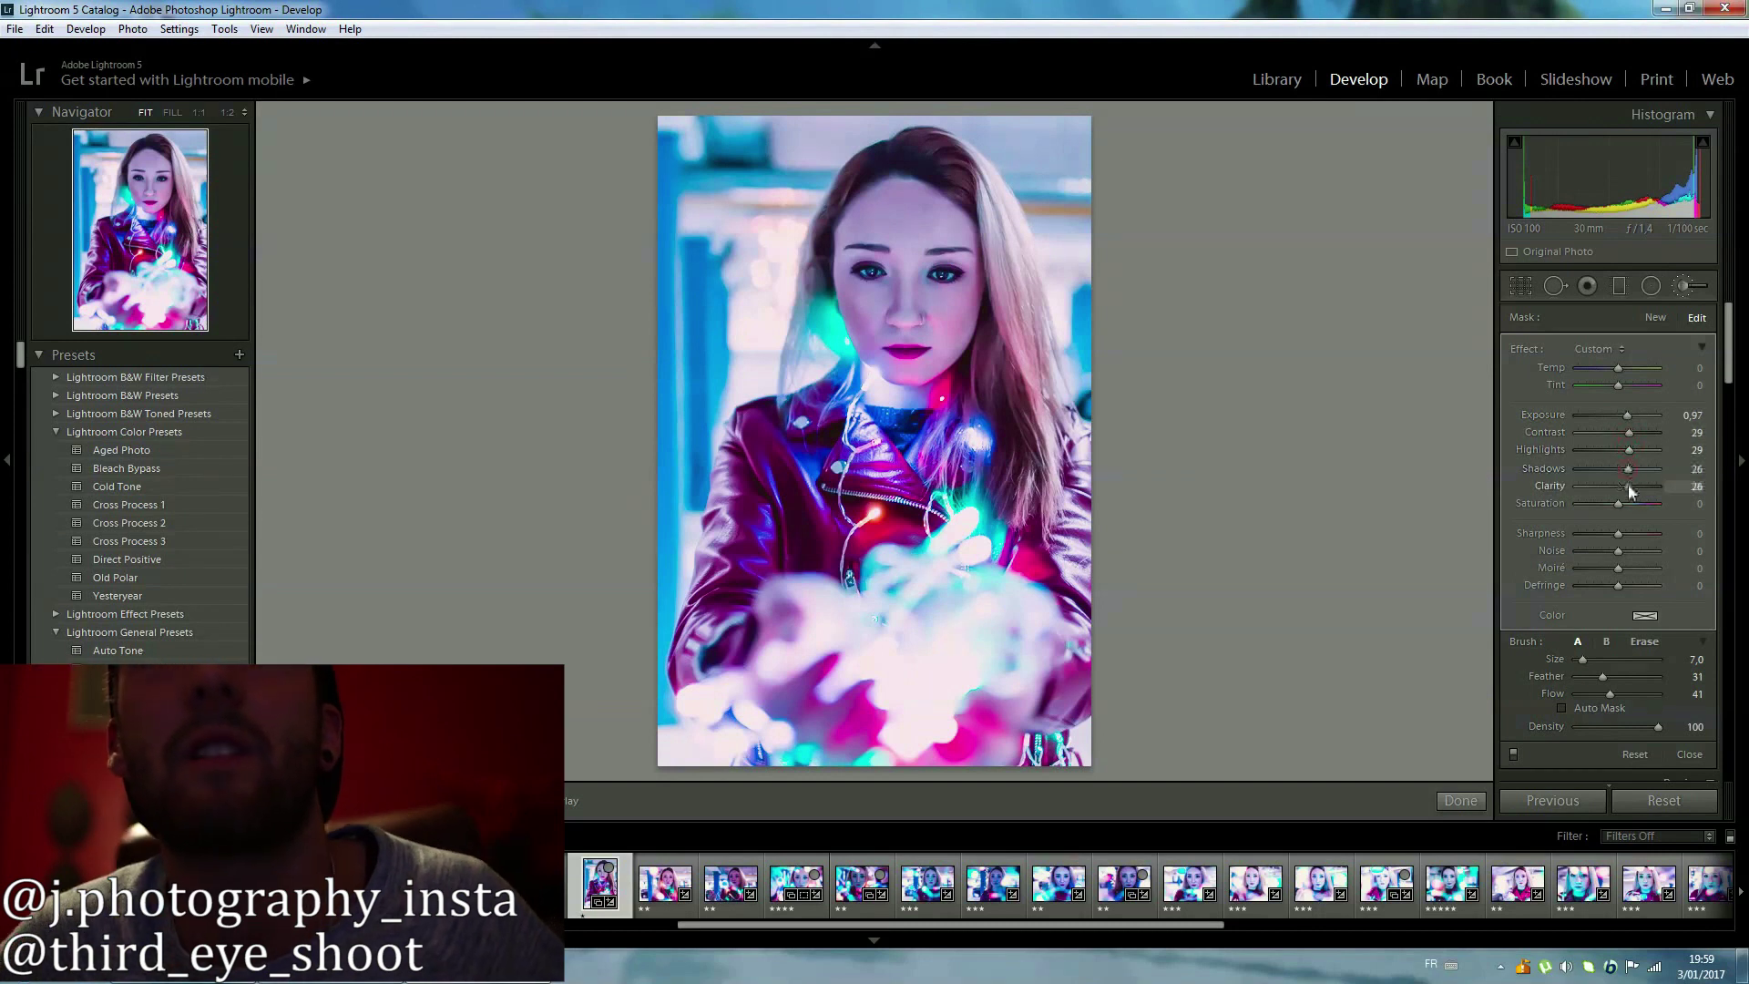
click(1629, 486)
click(1628, 503)
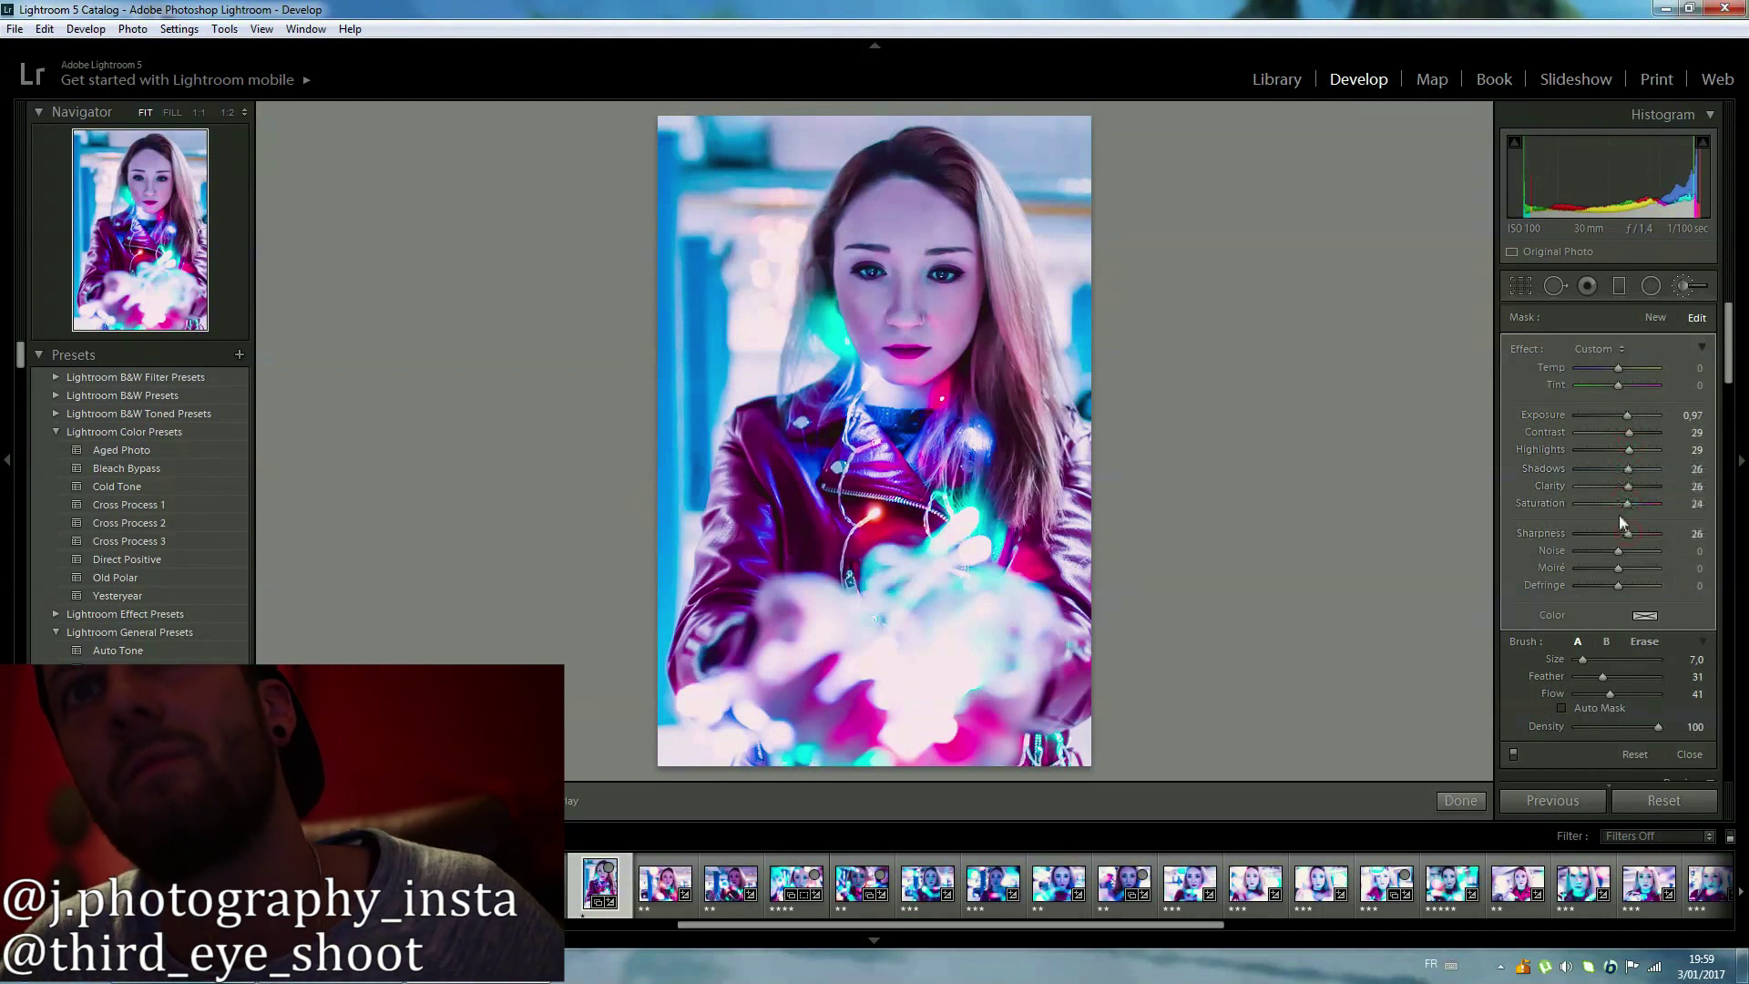
Refine the eye mask with Temp -33, Exposure 0.41, Highlights 20 and Shadows 22, and close the Adjustment Brush.
drag(1615, 368, 1604, 368)
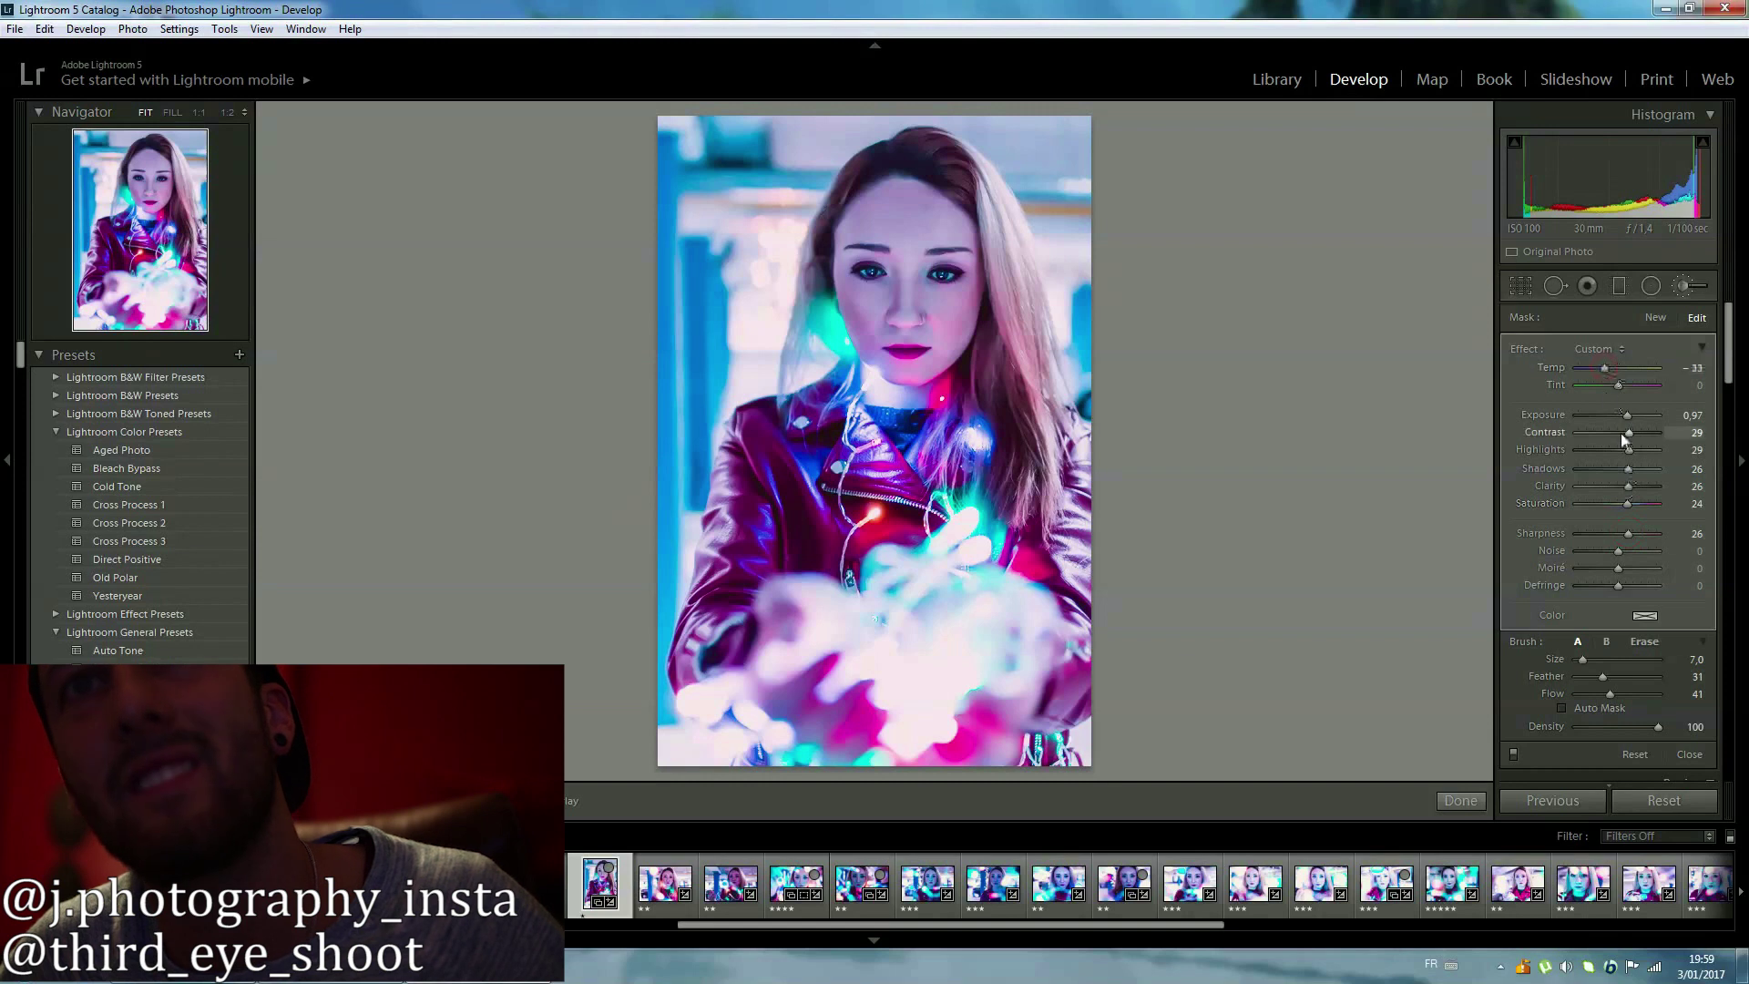
drag(1629, 451, 1623, 417)
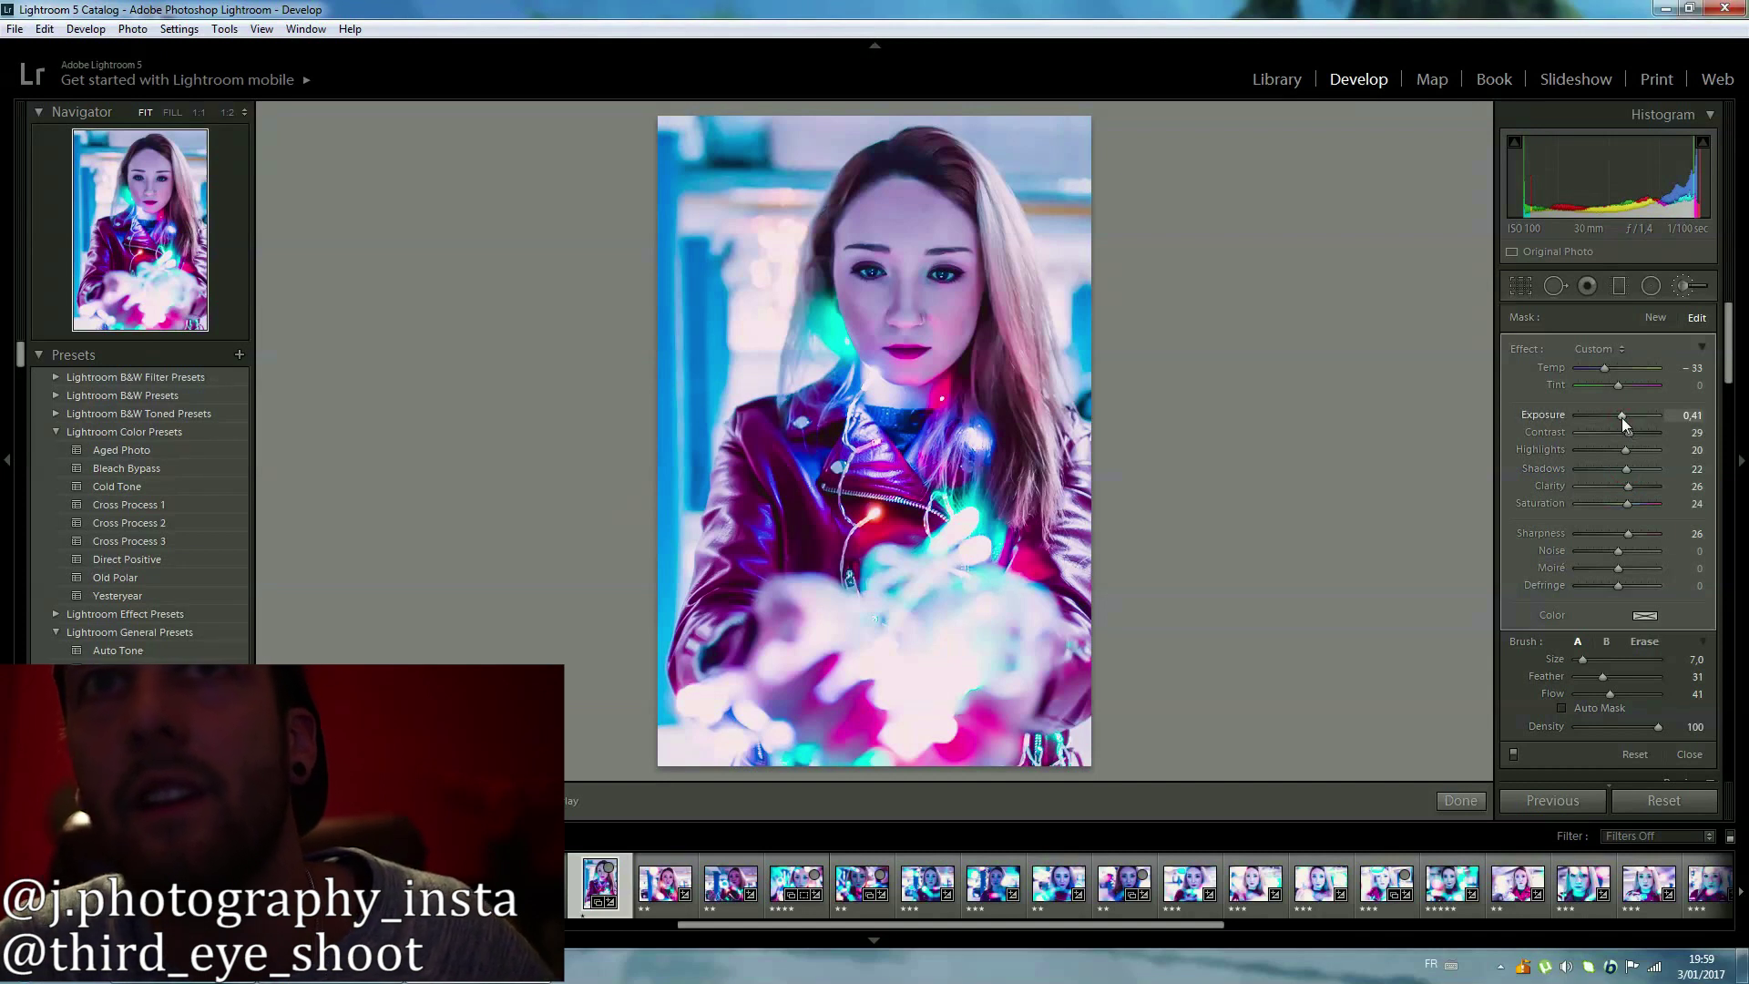
click(1680, 286)
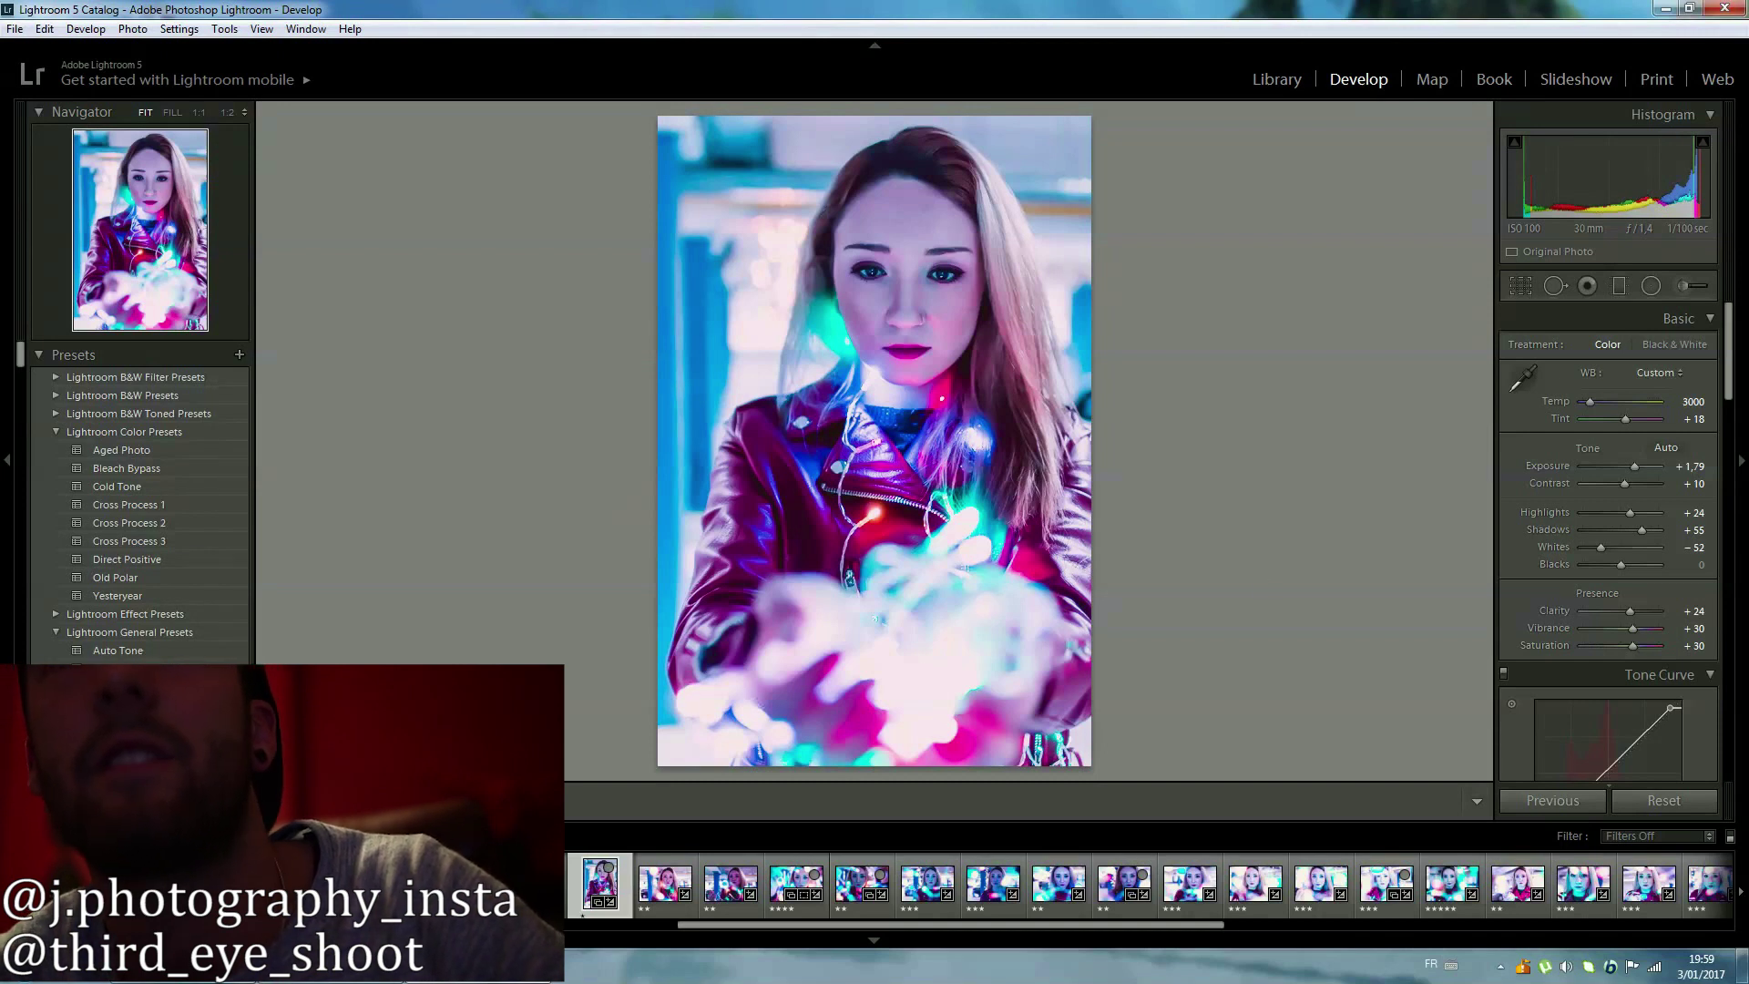
Compare the original and edited portrait side by side in the Before/After view.
key(y)
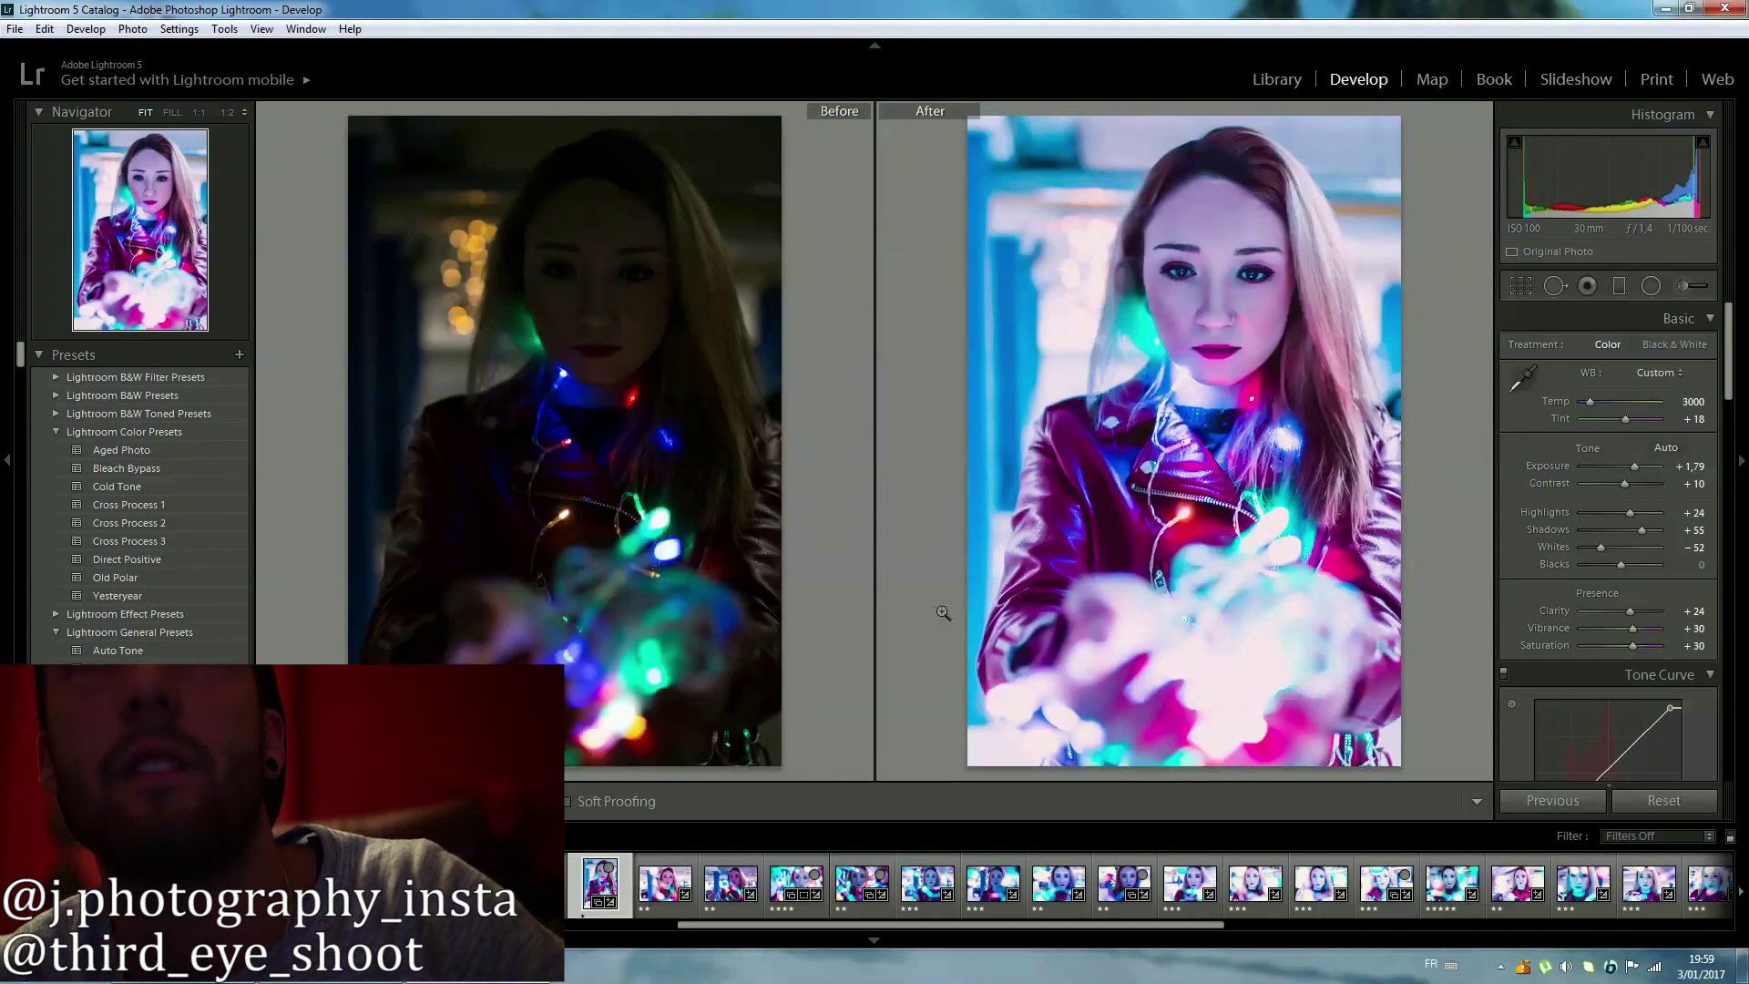